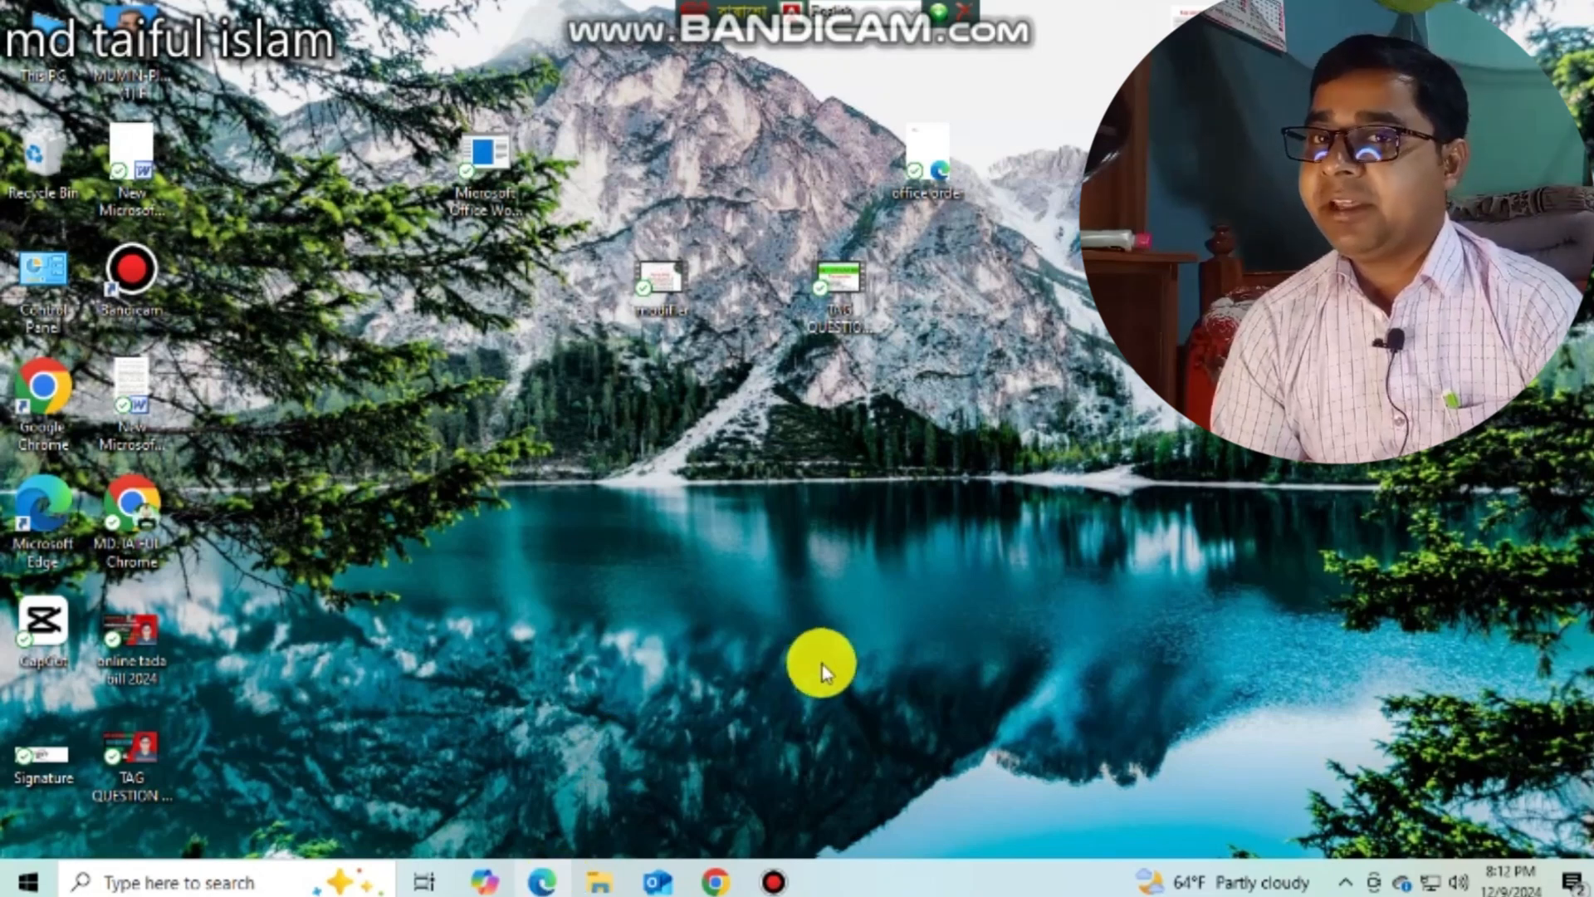
- Switch to Google Chrome and search Google for "ibaas++"
{"action": "left_click", "coordinate": [719, 884]}
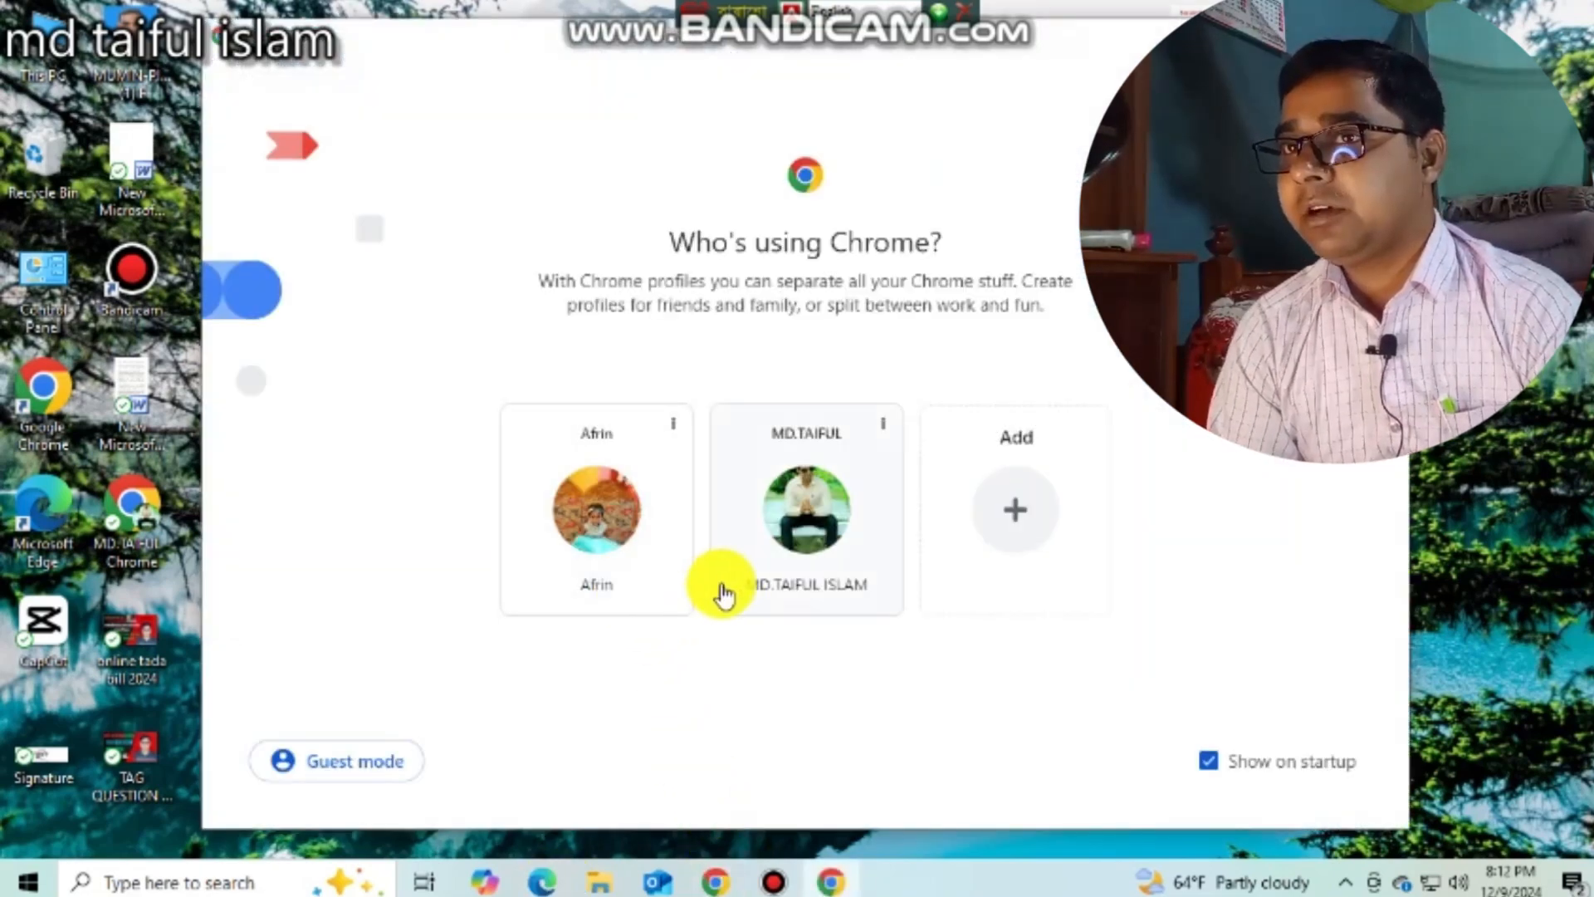
{"action": "left_click", "coordinate": [778, 563]}
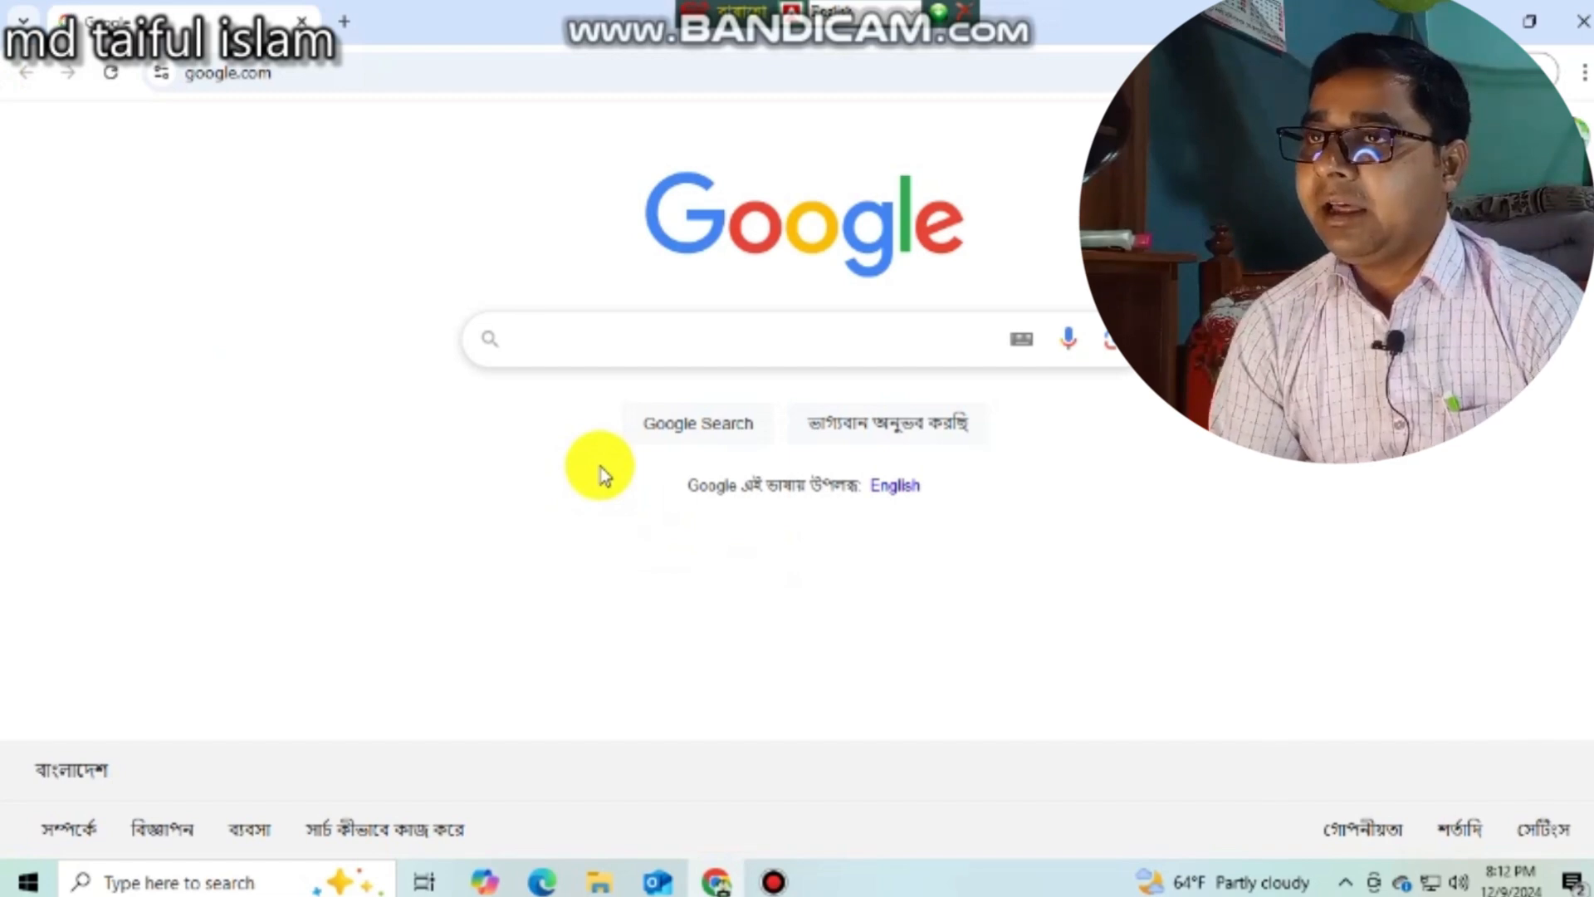
{"action": "left_click", "coordinate": [561, 340]}
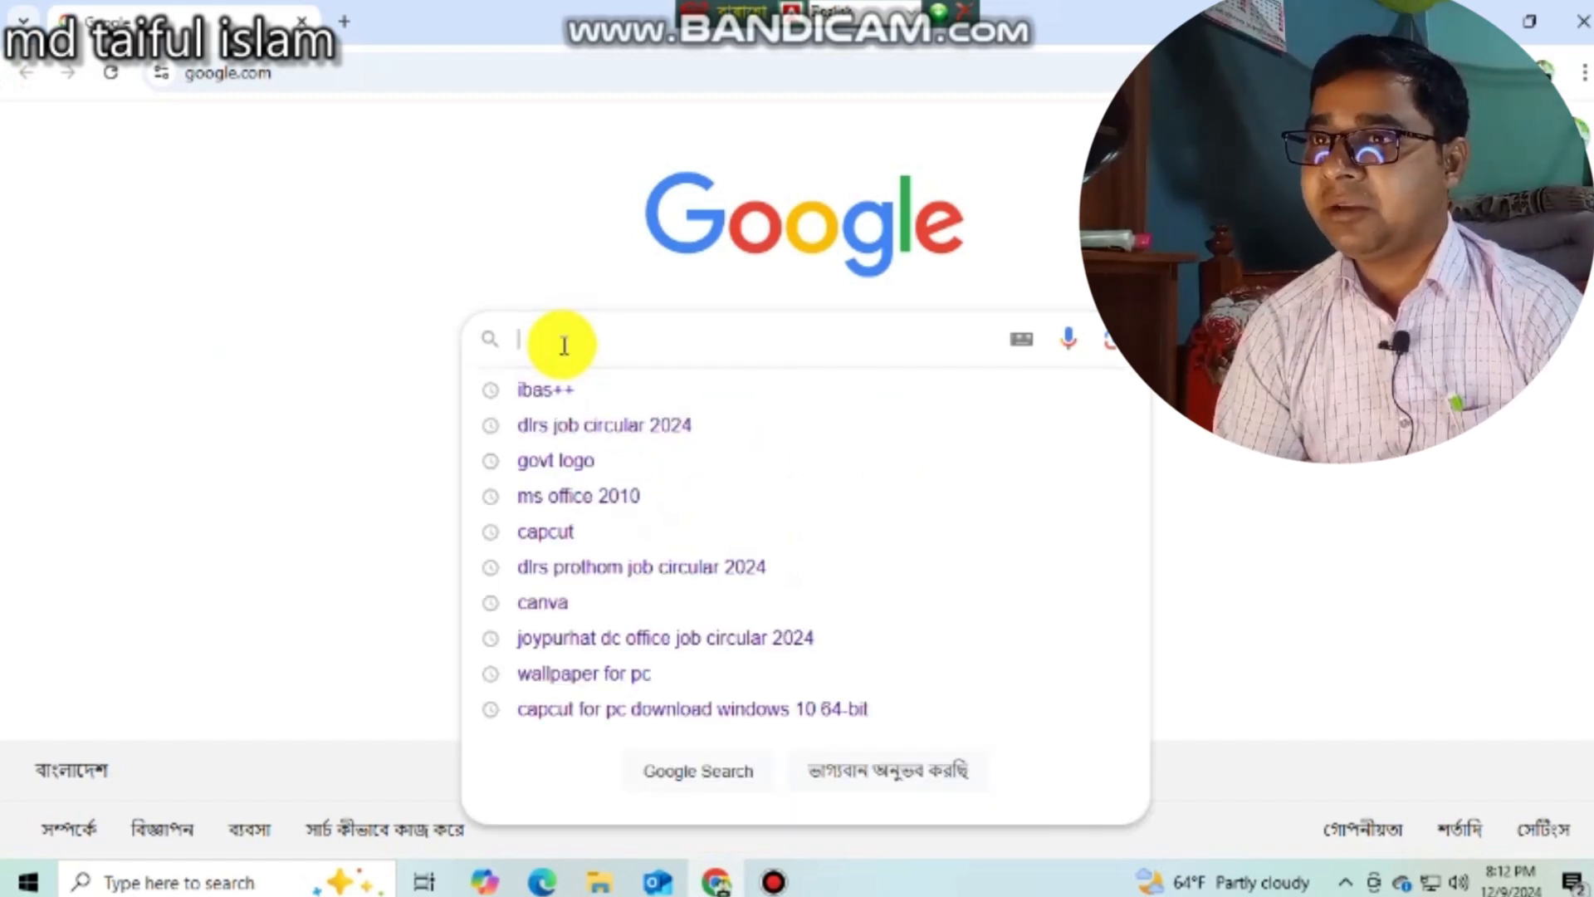
{"action": "type", "text": "ibaa"}
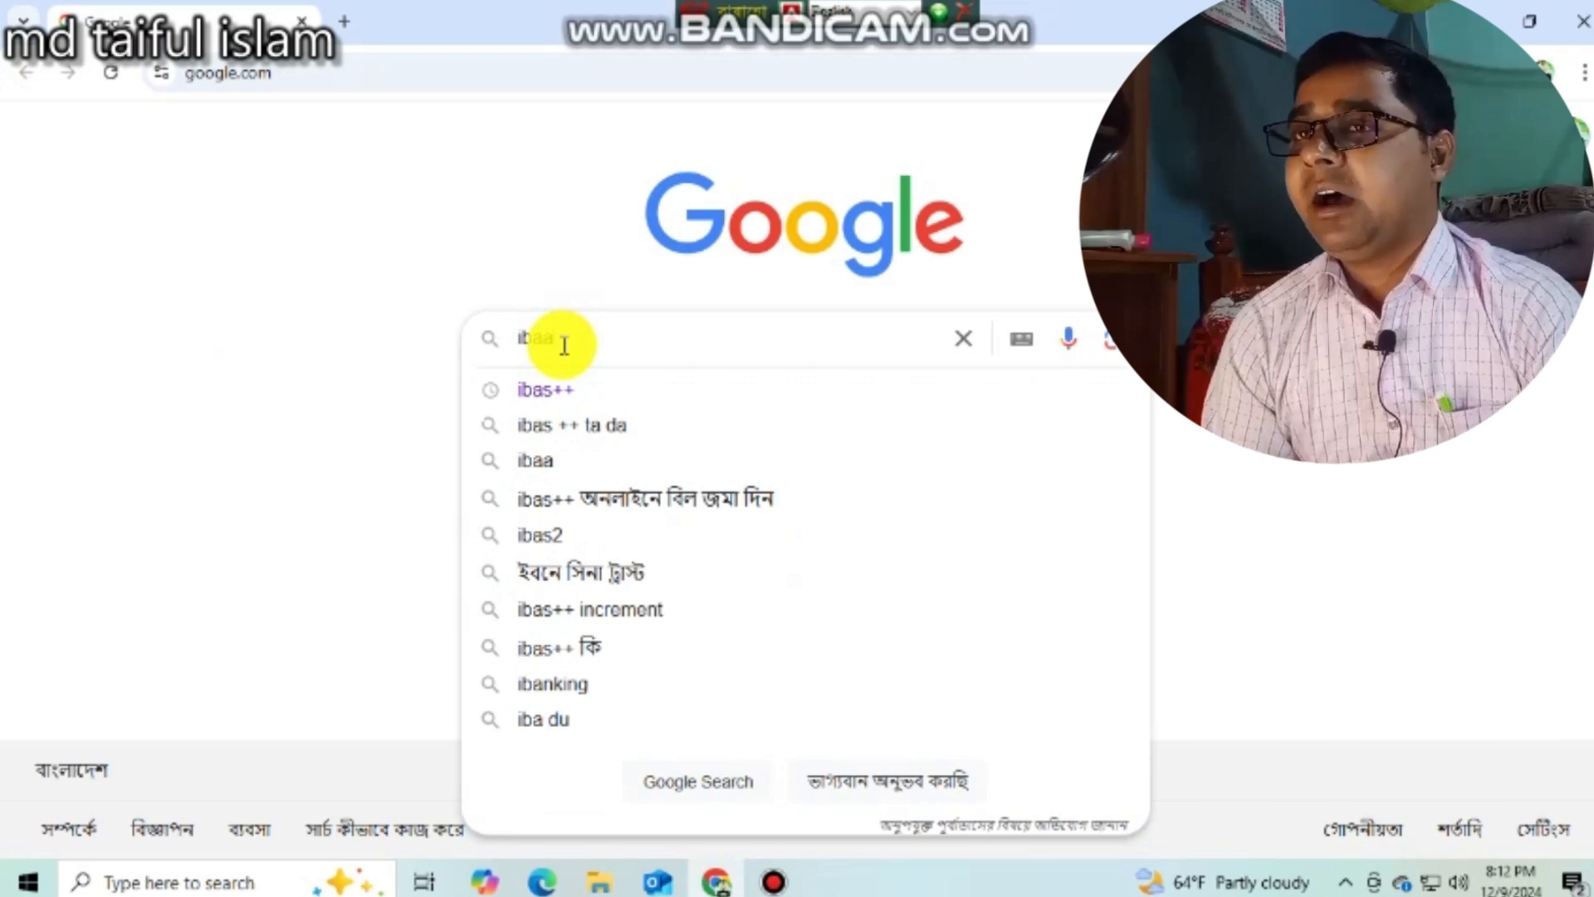
{"action": "type", "text": "s++"}
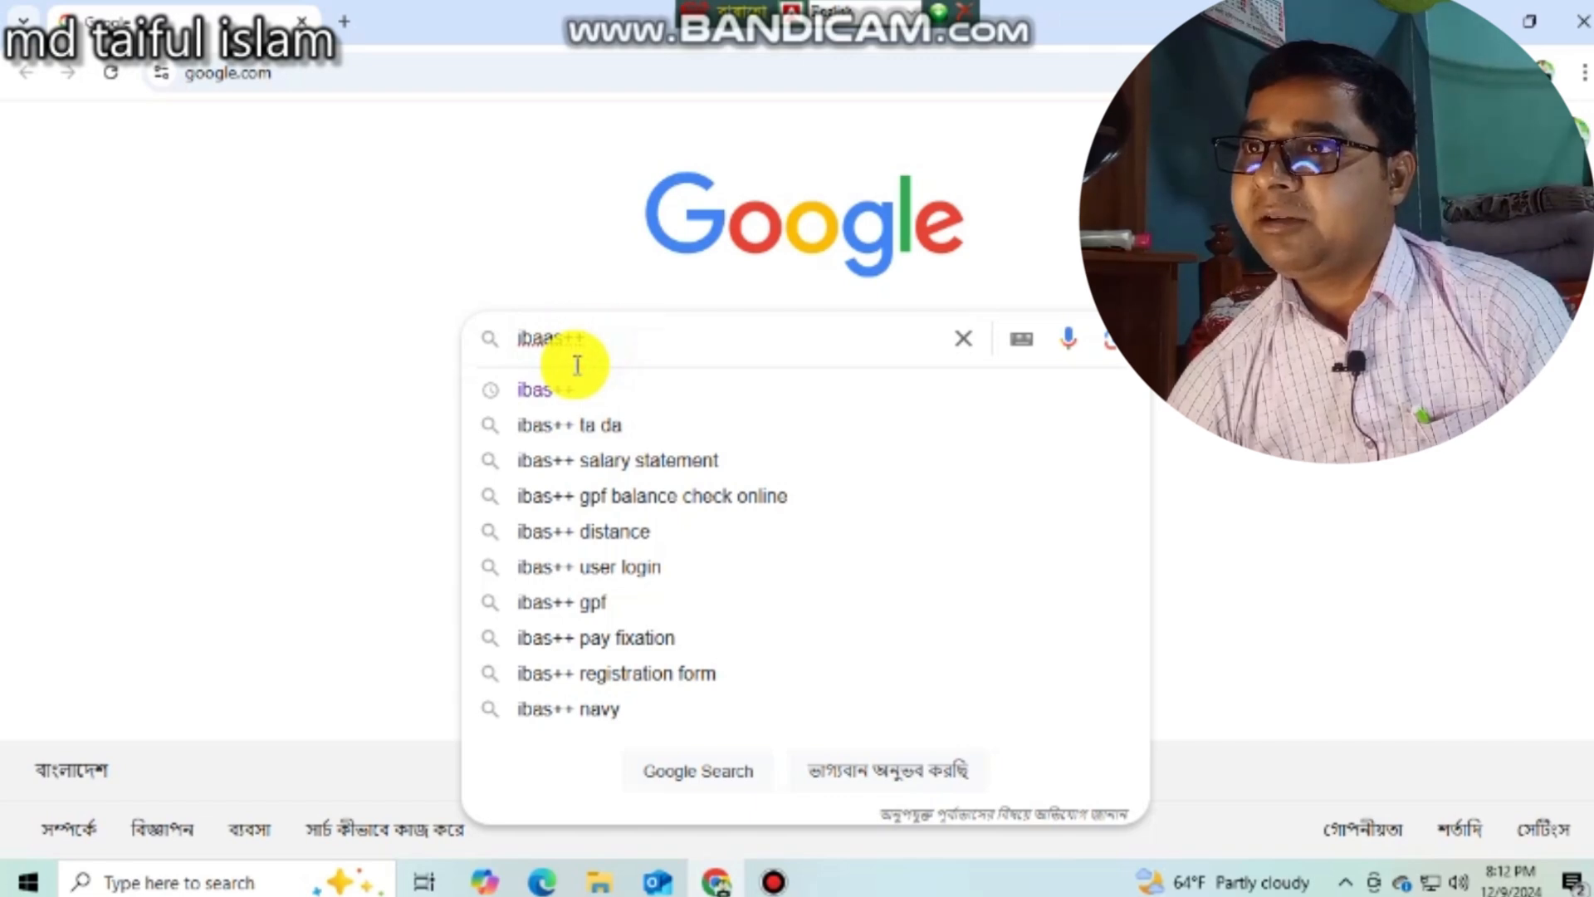
{"action": "key", "text": "Return"}
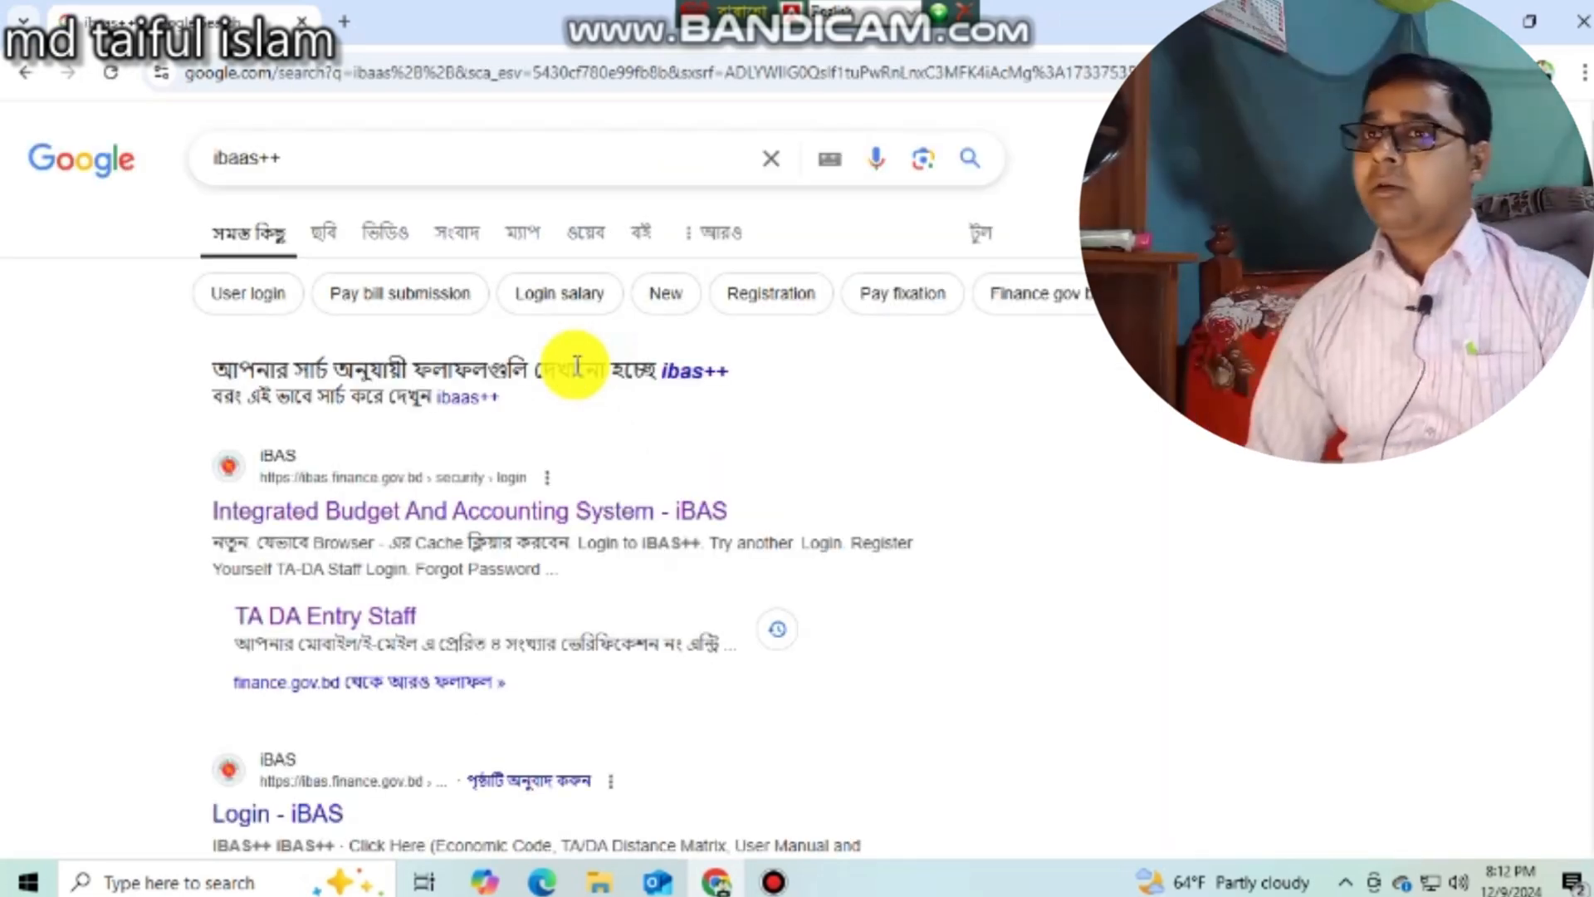
- Open the TA DA Entry Staff page of iBAS from the search results
{"action": "scroll", "coordinate": [432, 448], "scroll_direction": "down", "scroll_amount": 2}
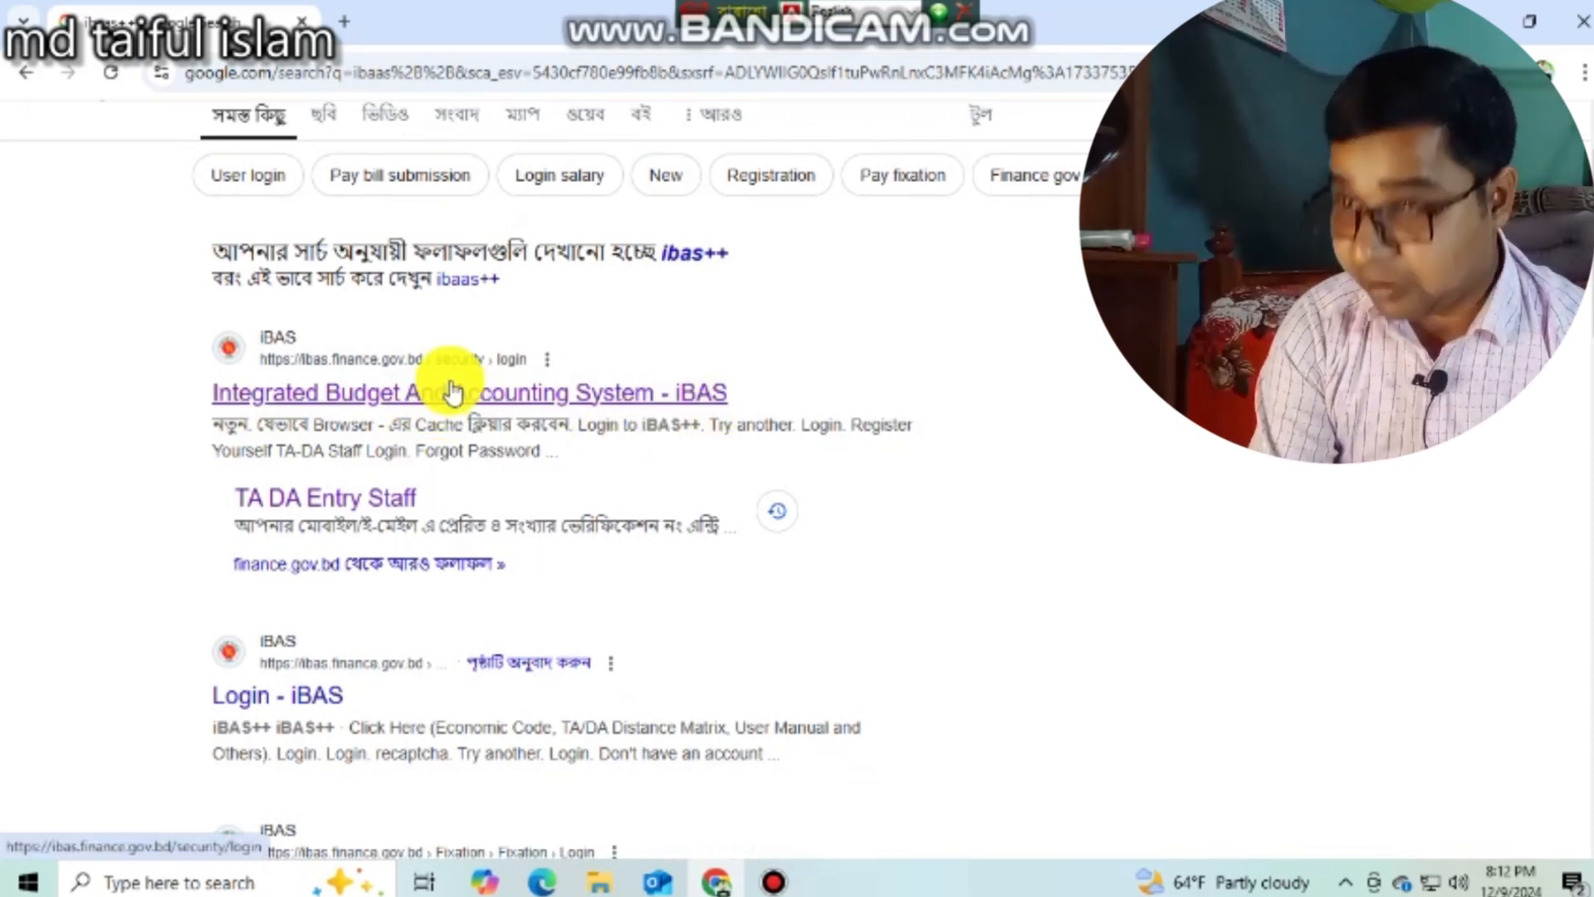
{"action": "scroll", "coordinate": [454, 393], "scroll_direction": "down", "scroll_amount": 1}
{"action": "scroll", "coordinate": [454, 392], "scroll_direction": "down", "scroll_amount": 2}
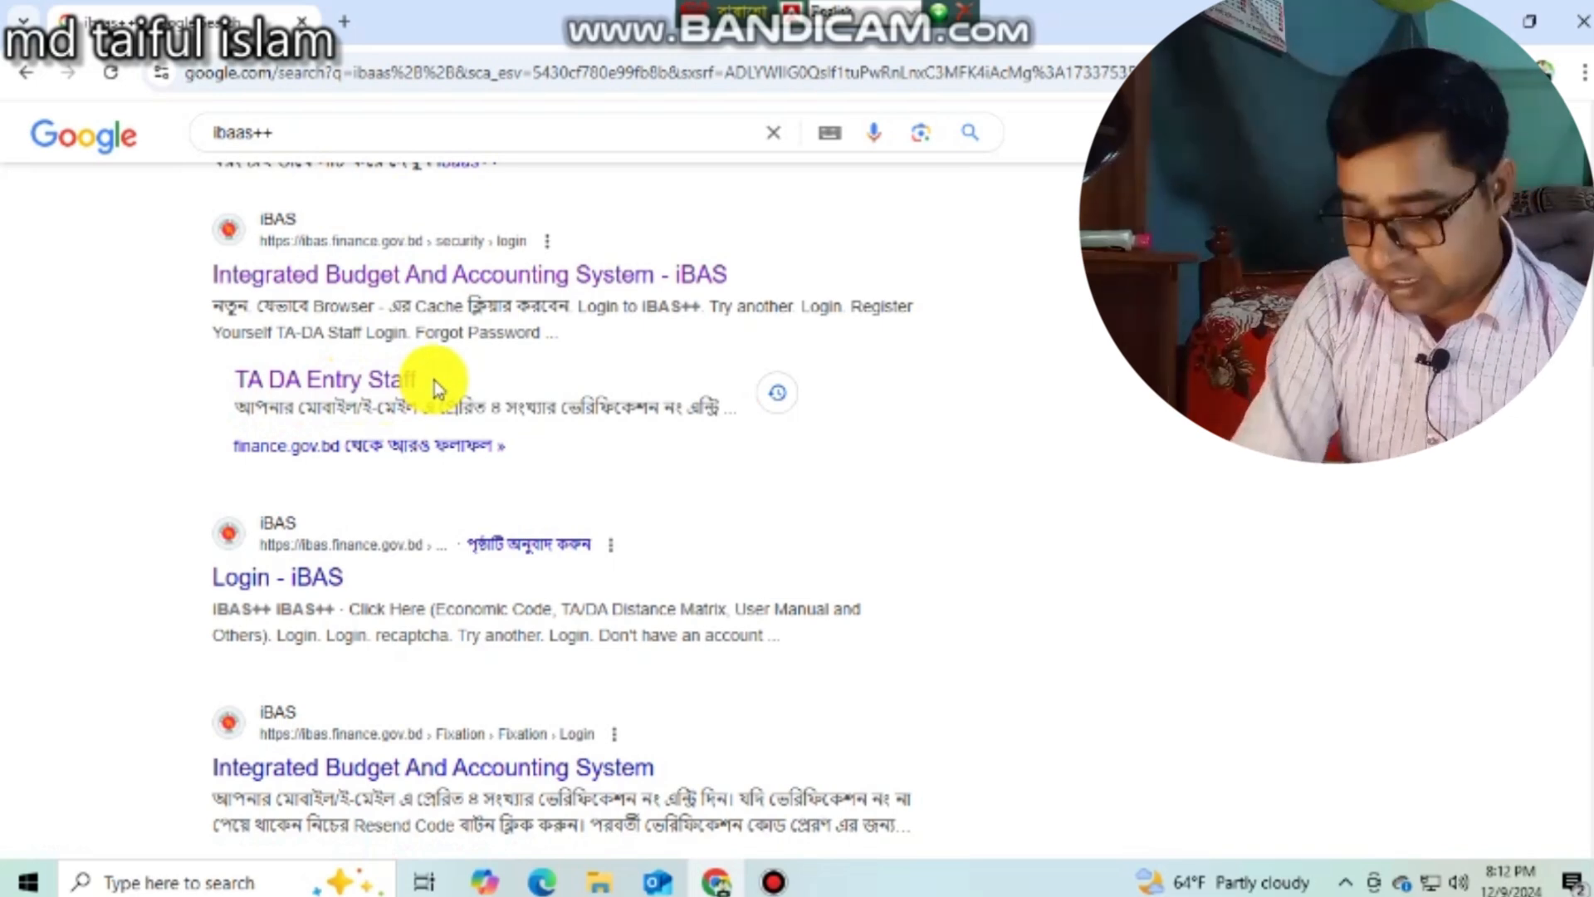
{"action": "left_click", "coordinate": [325, 386]}
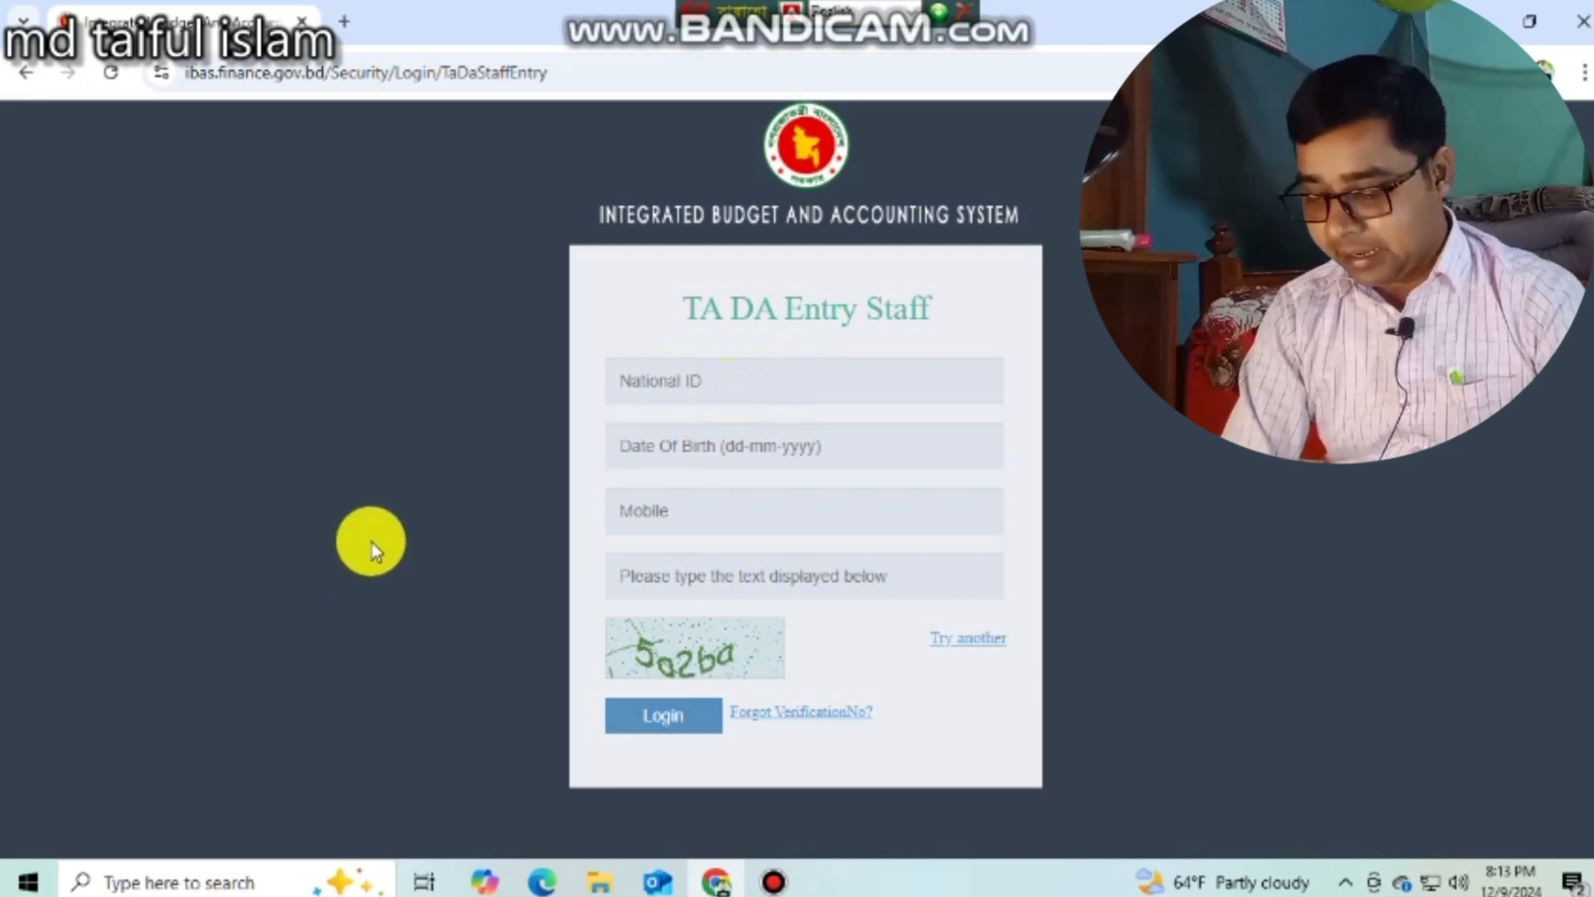
- Enter the employee's National ID number in the TA DA Entry Staff login form
{"action": "left_click", "coordinate": [659, 396]}
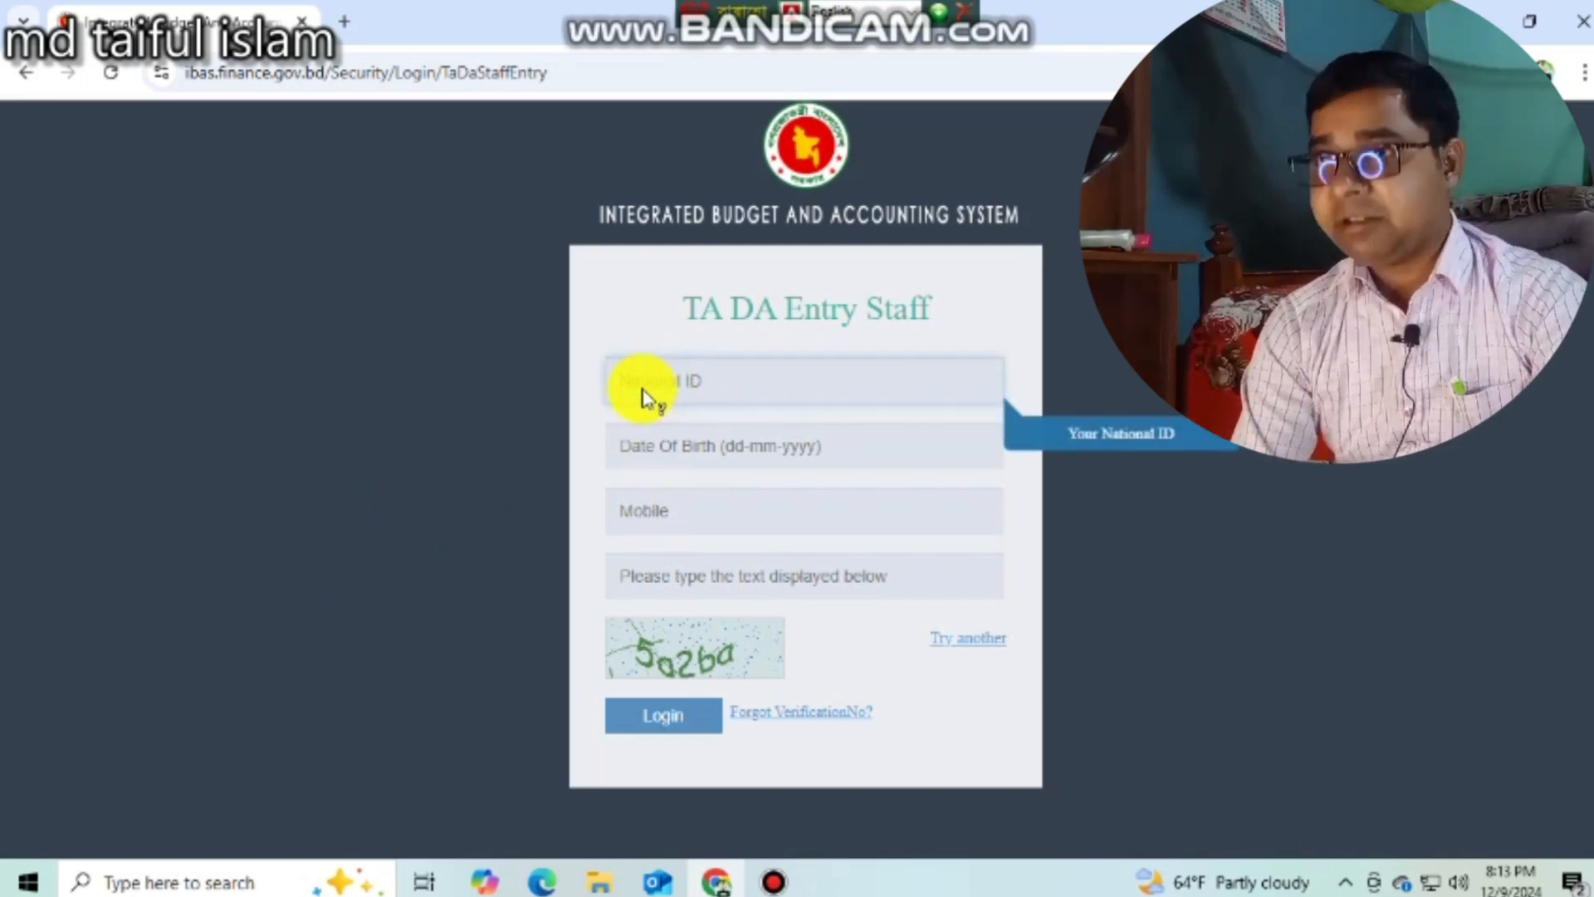
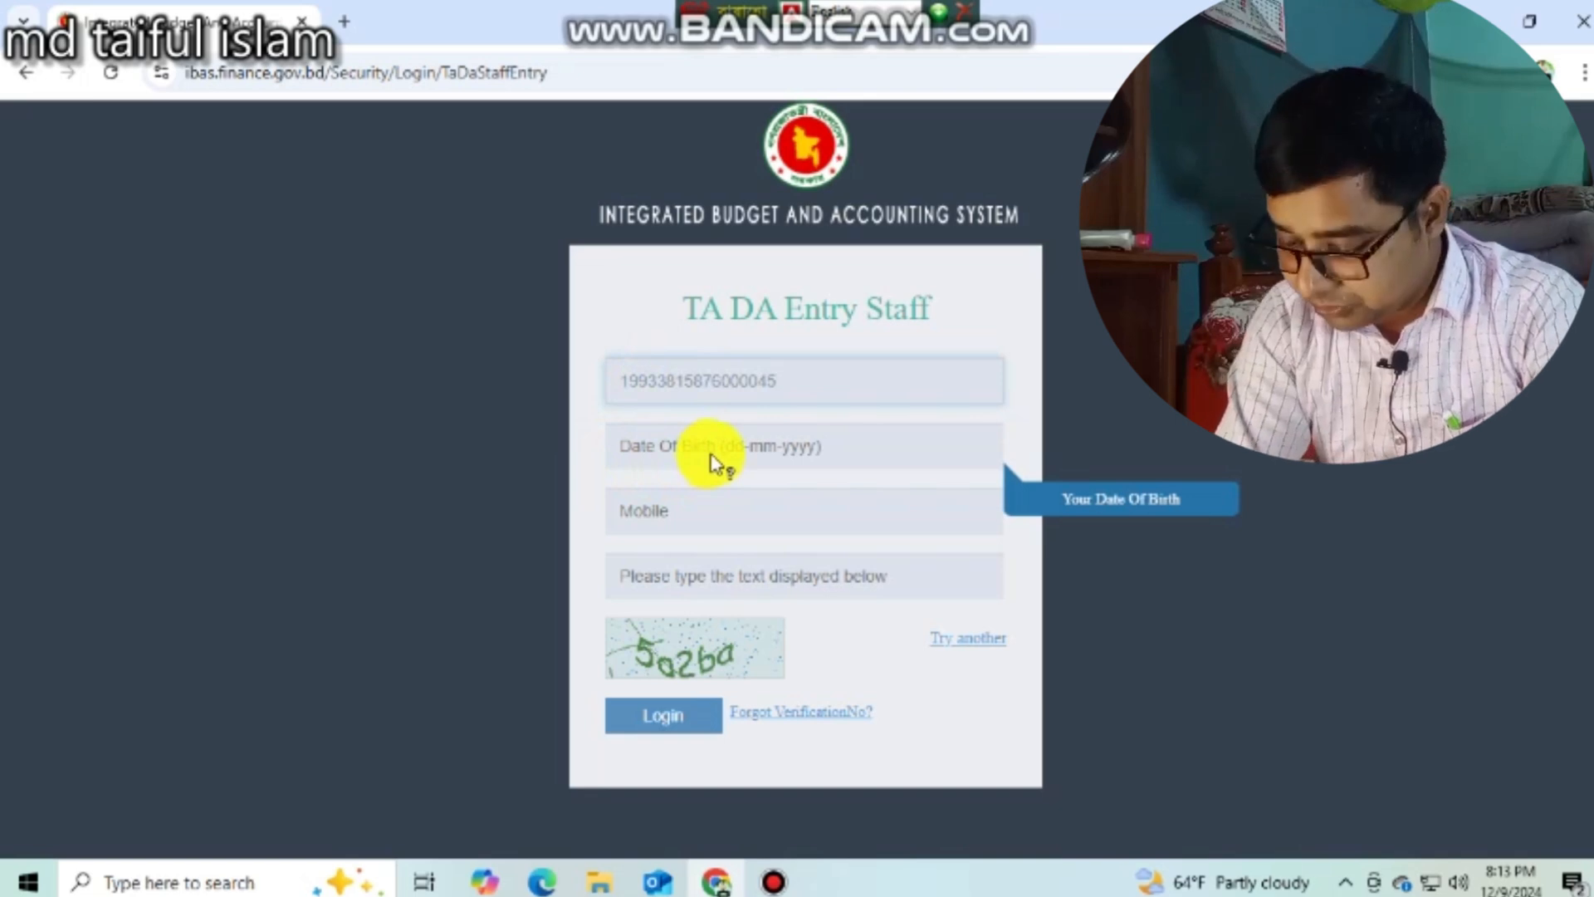
- Set the employee's date of birth in the login form by choosing the year, month and day
{"action": "left_click", "coordinate": [758, 450]}
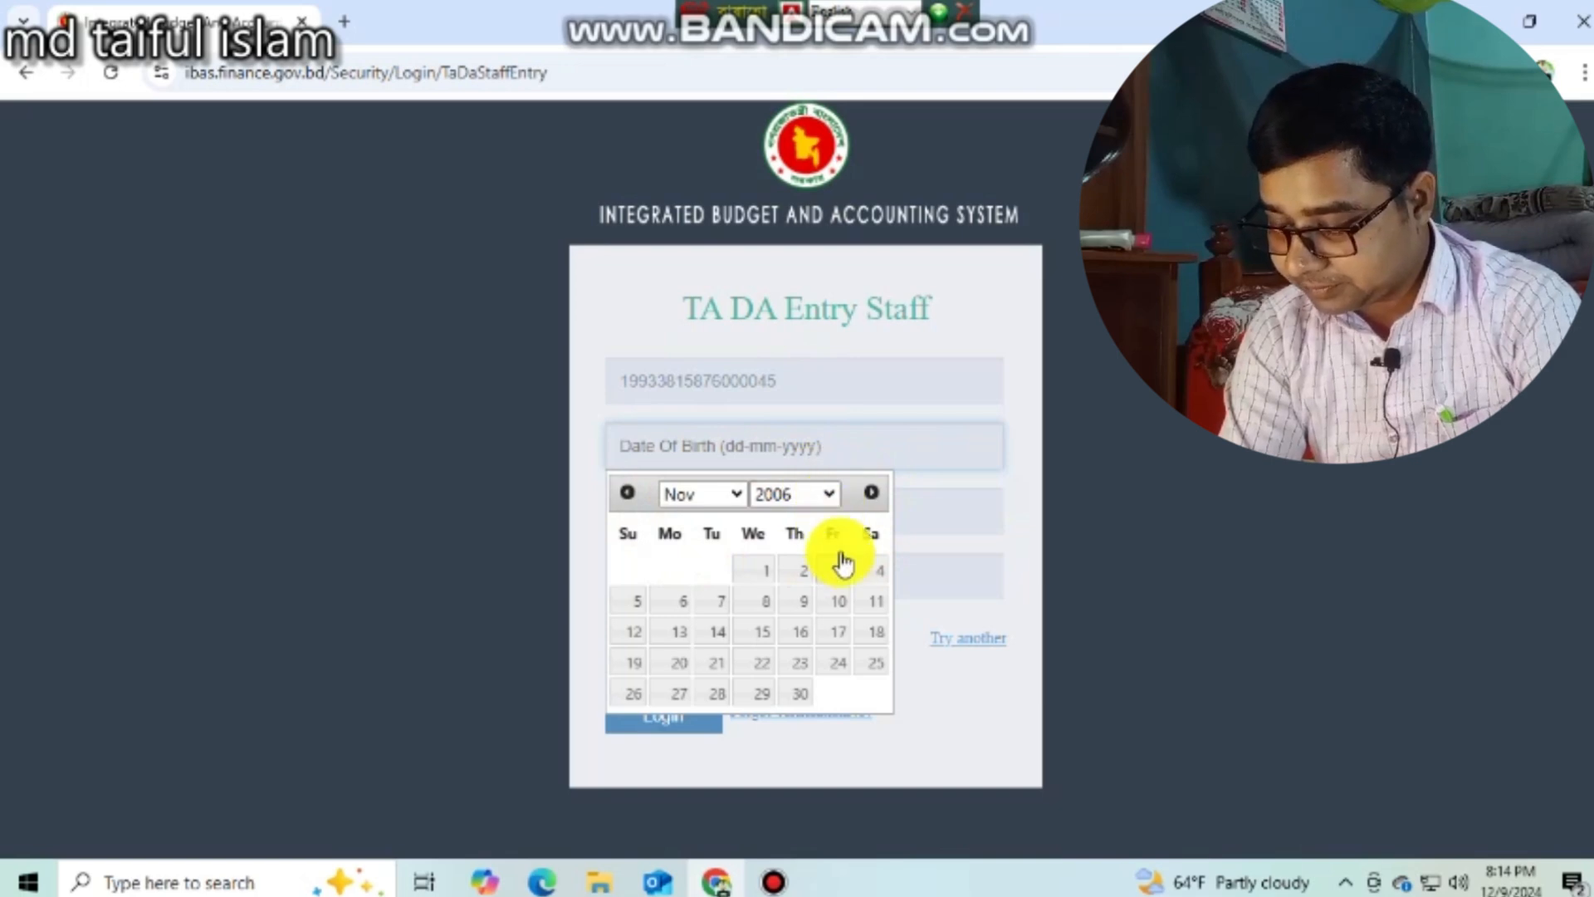
{"action": "left_click", "coordinate": [830, 495]}
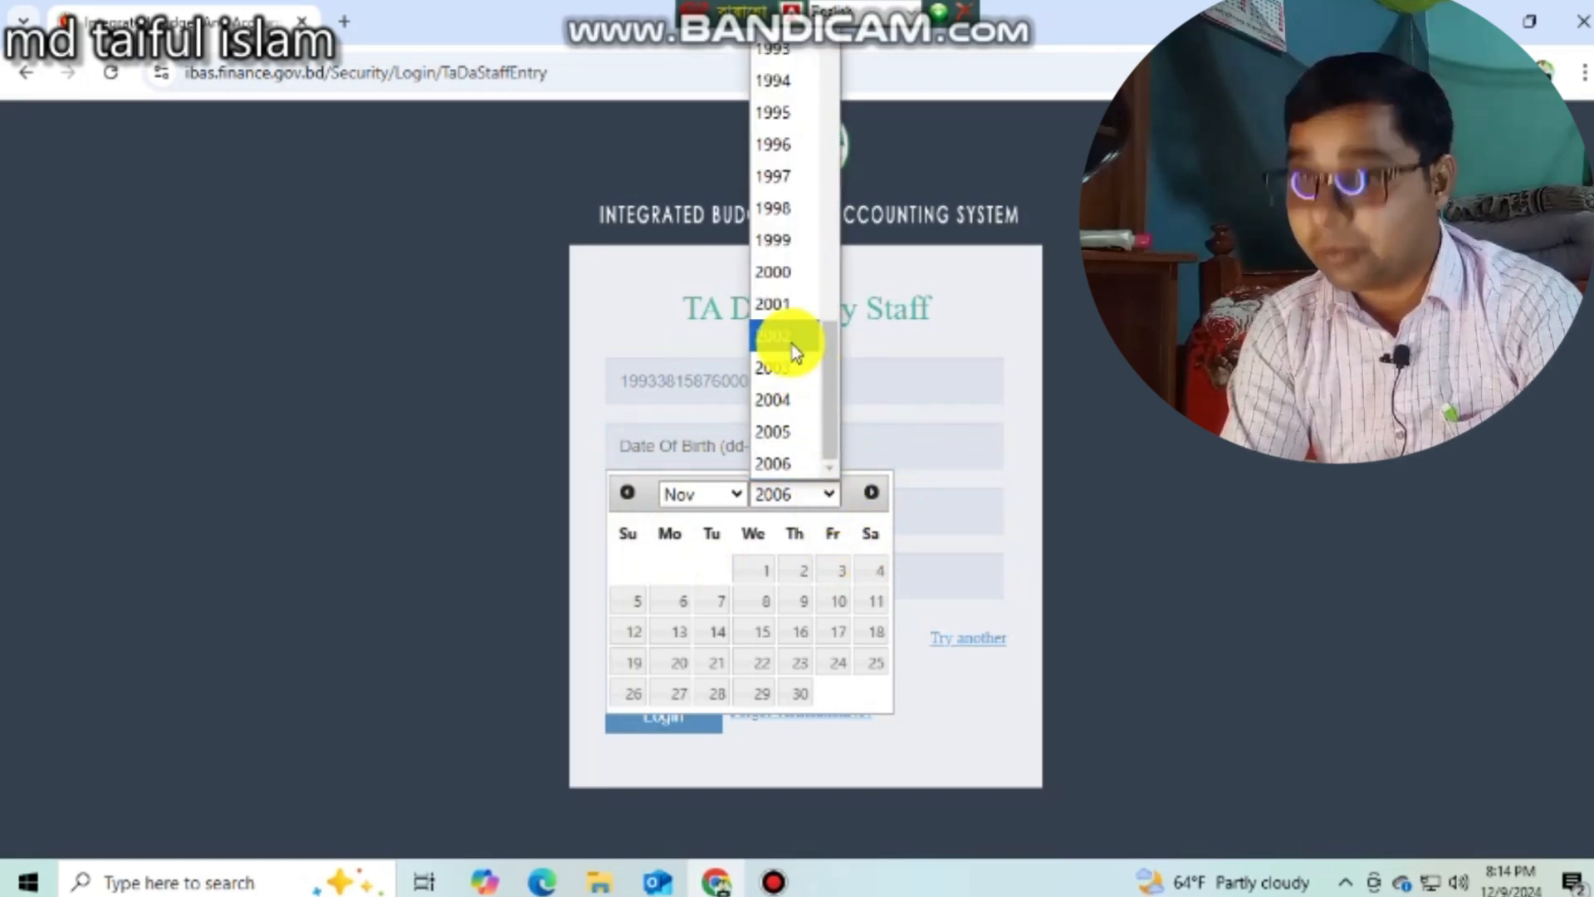
{"action": "left_click", "coordinate": [790, 62]}
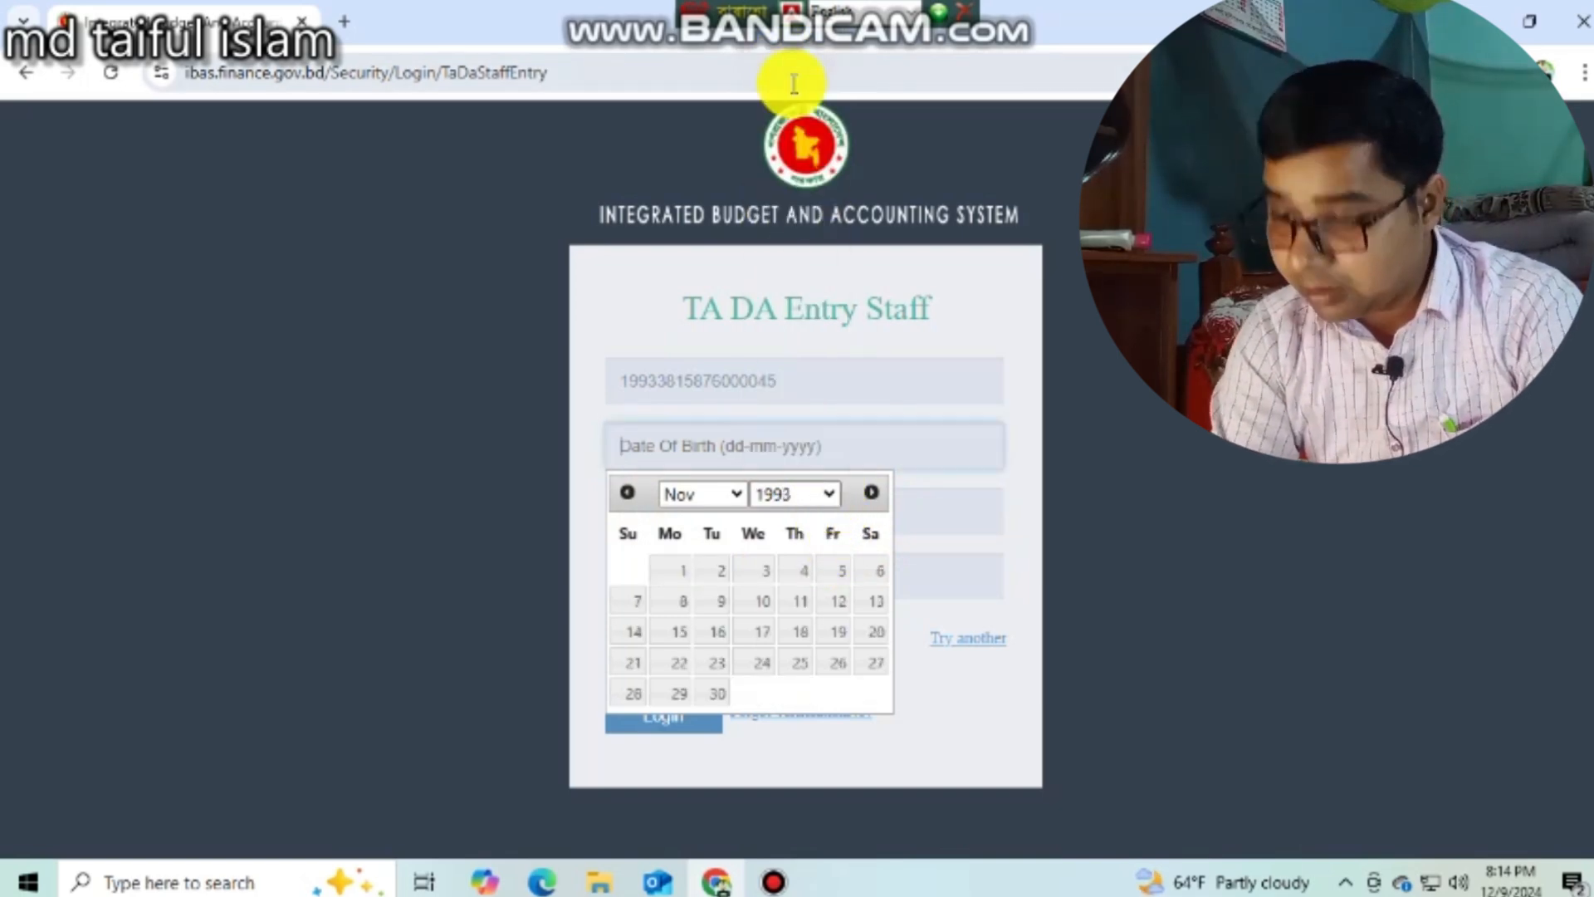
{"action": "left_click", "coordinate": [727, 495]}
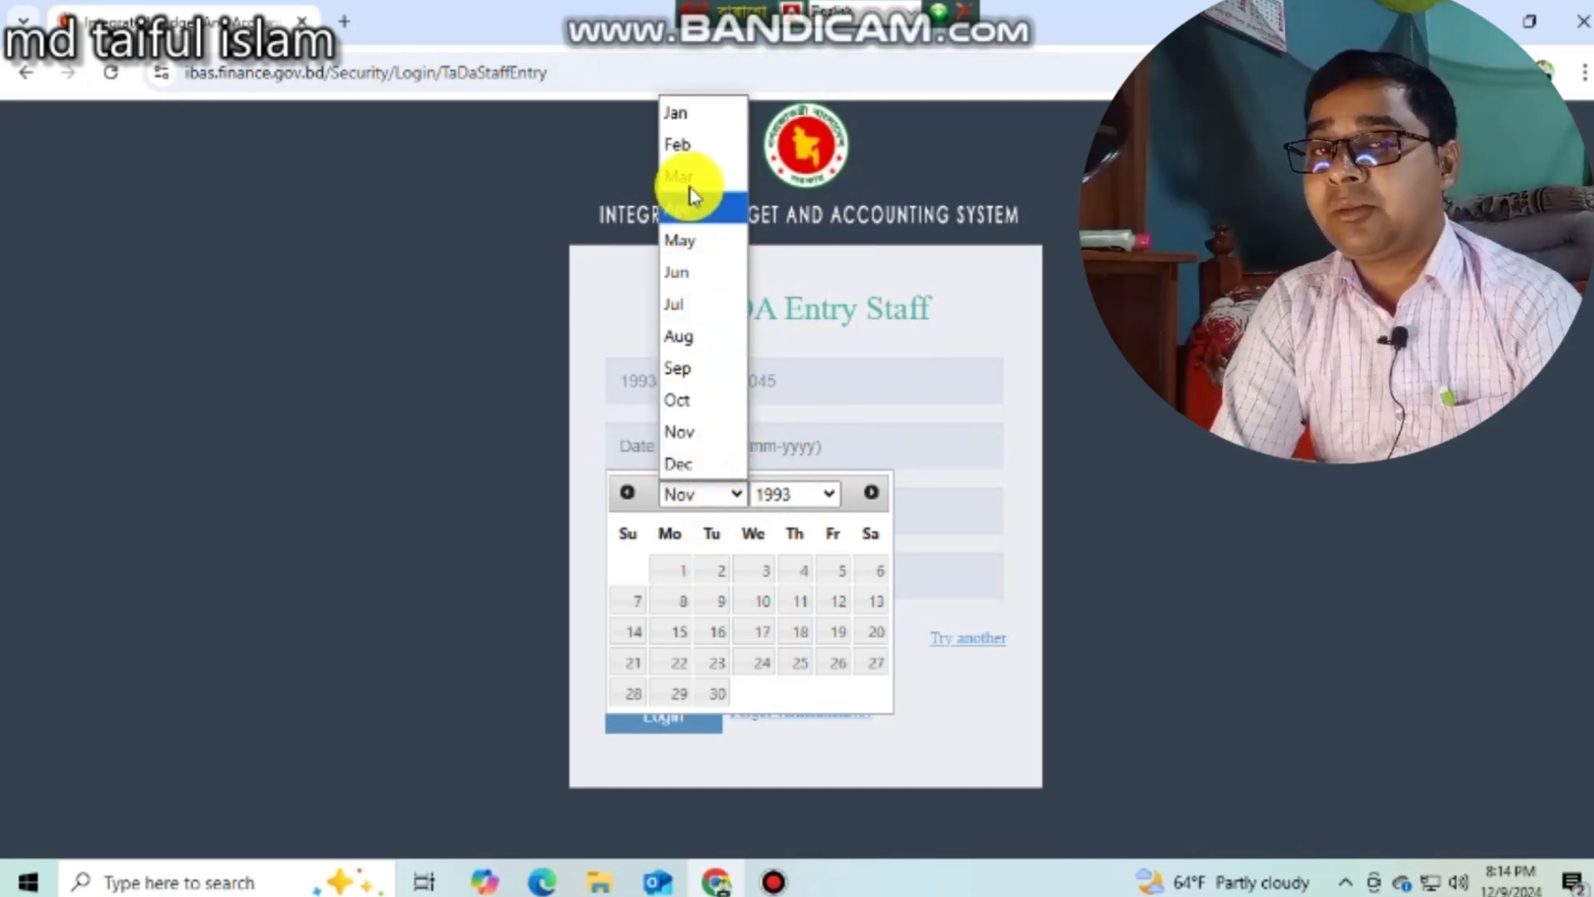
{"action": "left_click", "coordinate": [676, 114]}
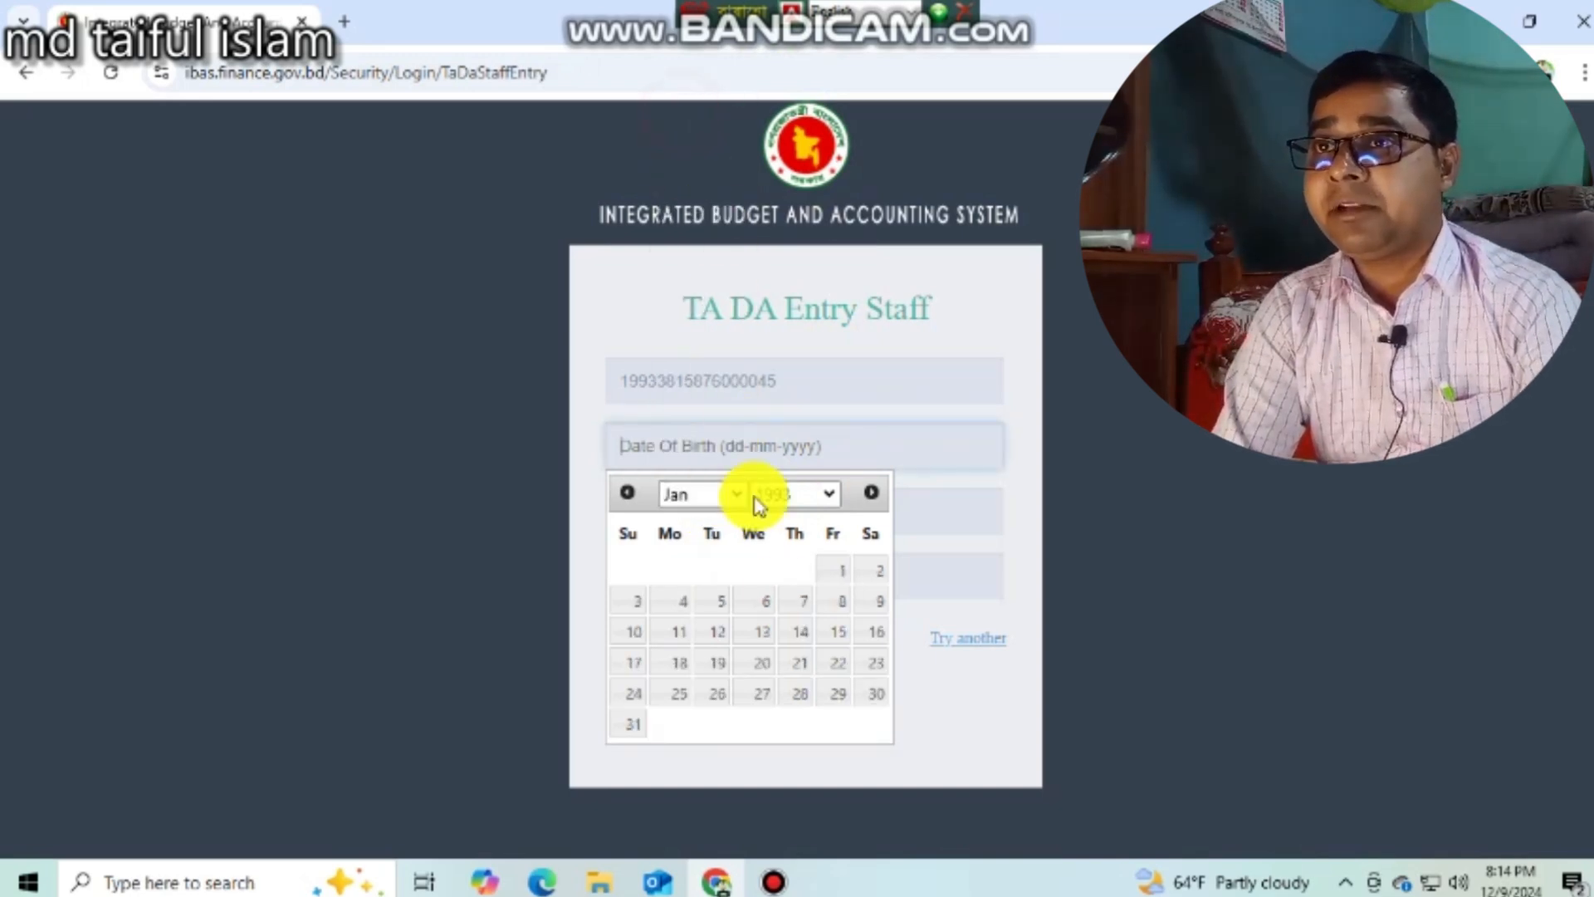
{"action": "left_click", "coordinate": [837, 569]}
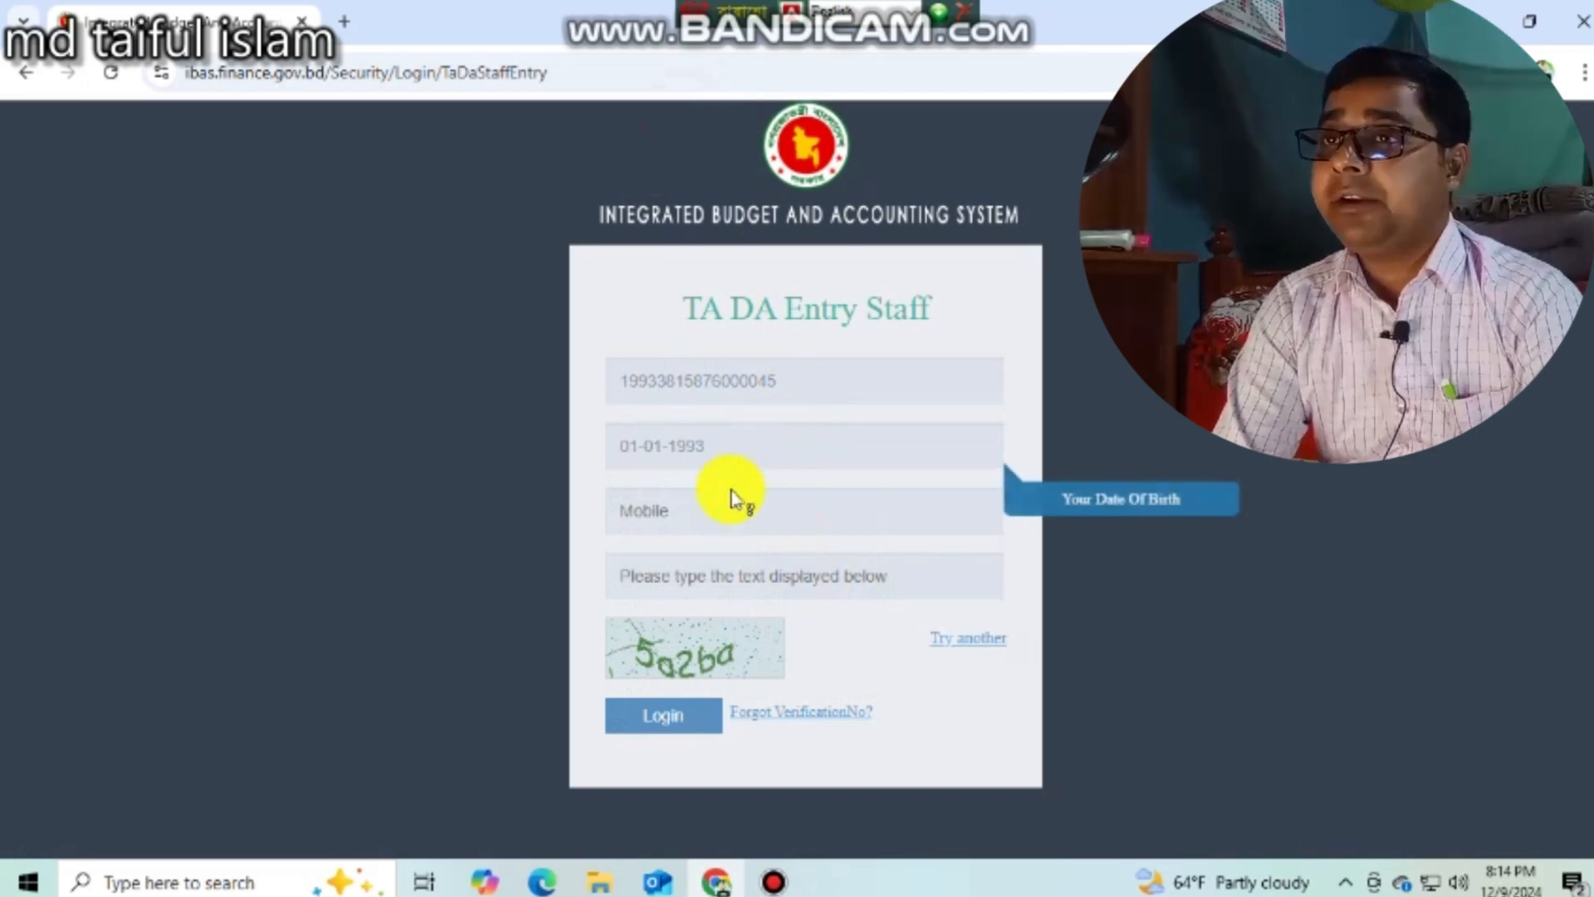
- Enter the employee's mobile number in the login form
{"action": "left_click", "coordinate": [664, 519]}
{"action": "left_click", "coordinate": [662, 524]}
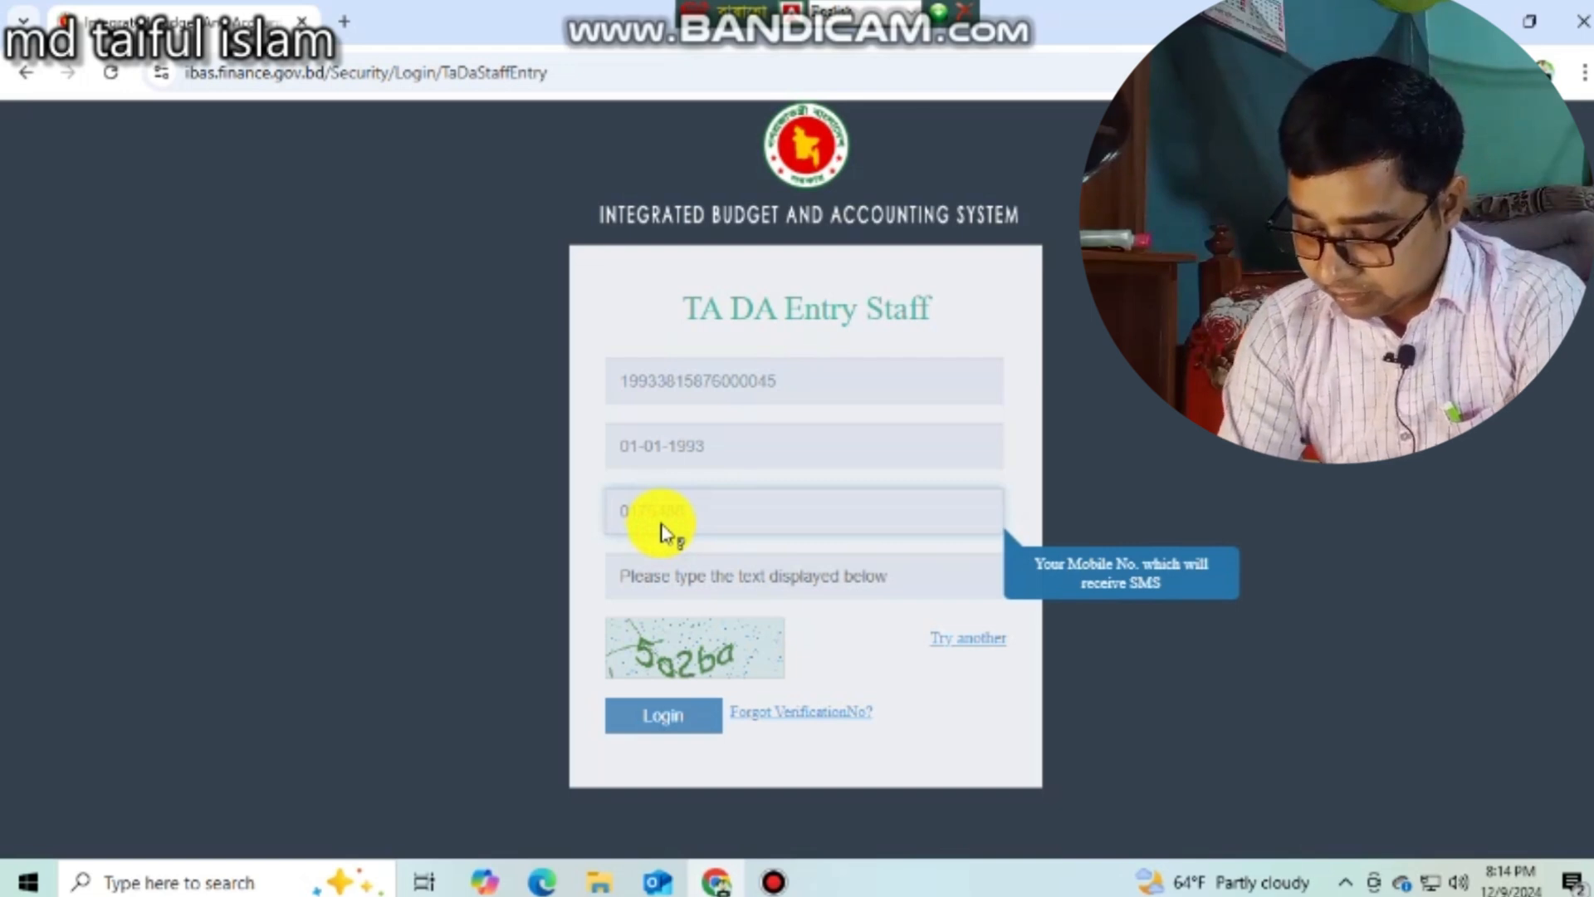
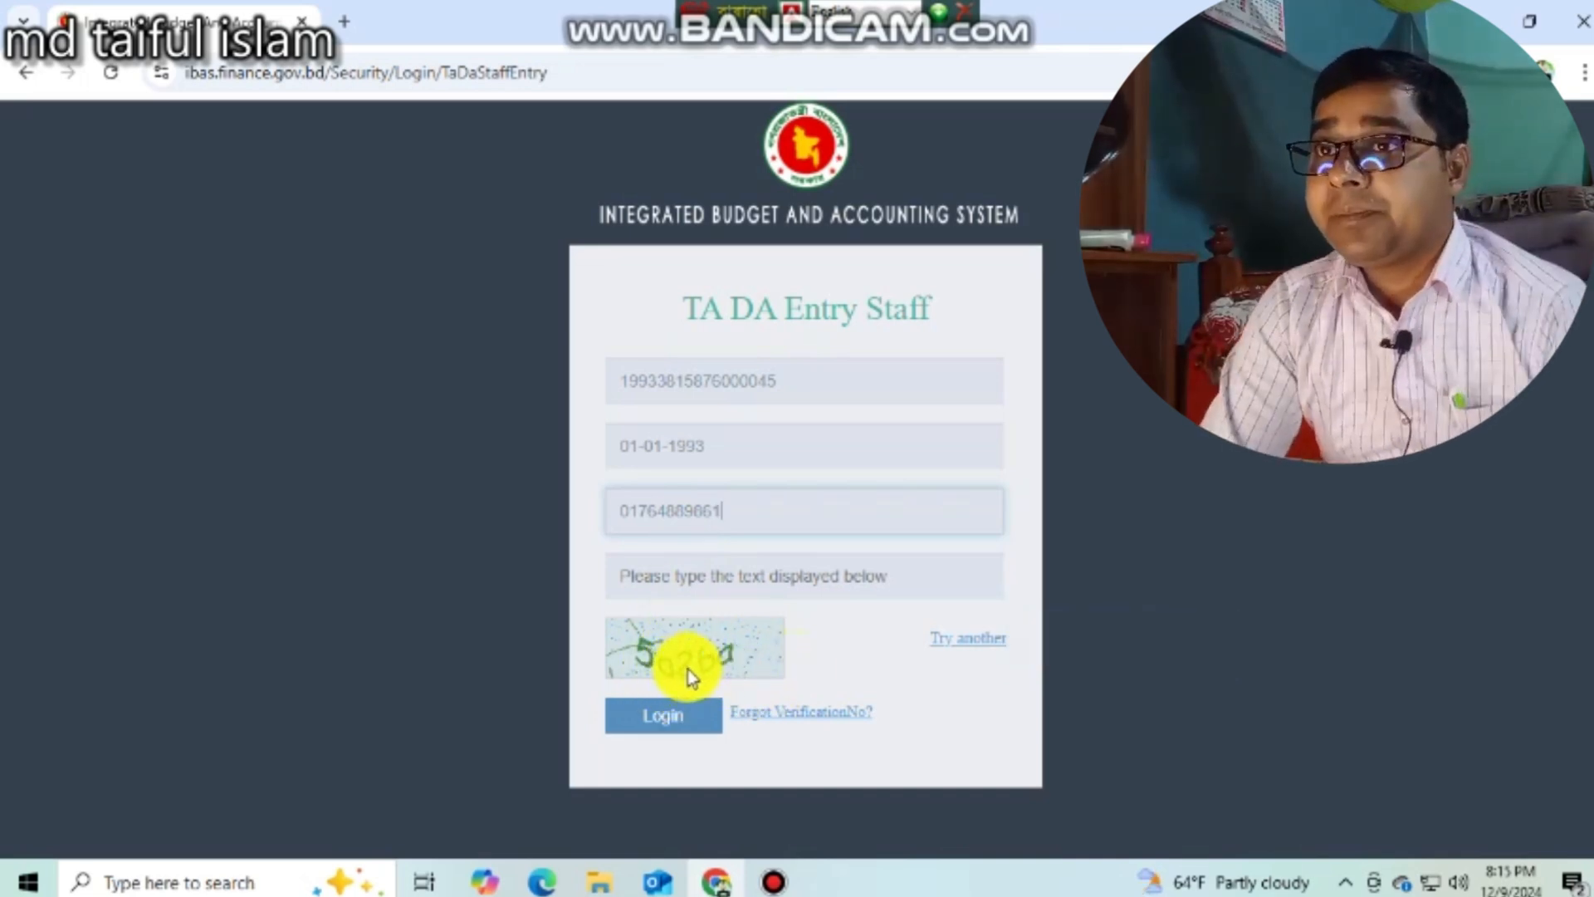
- Request a different captcha image, enter its text, submit the login and acknowledge the information message
{"action": "left_click", "coordinate": [953, 653]}
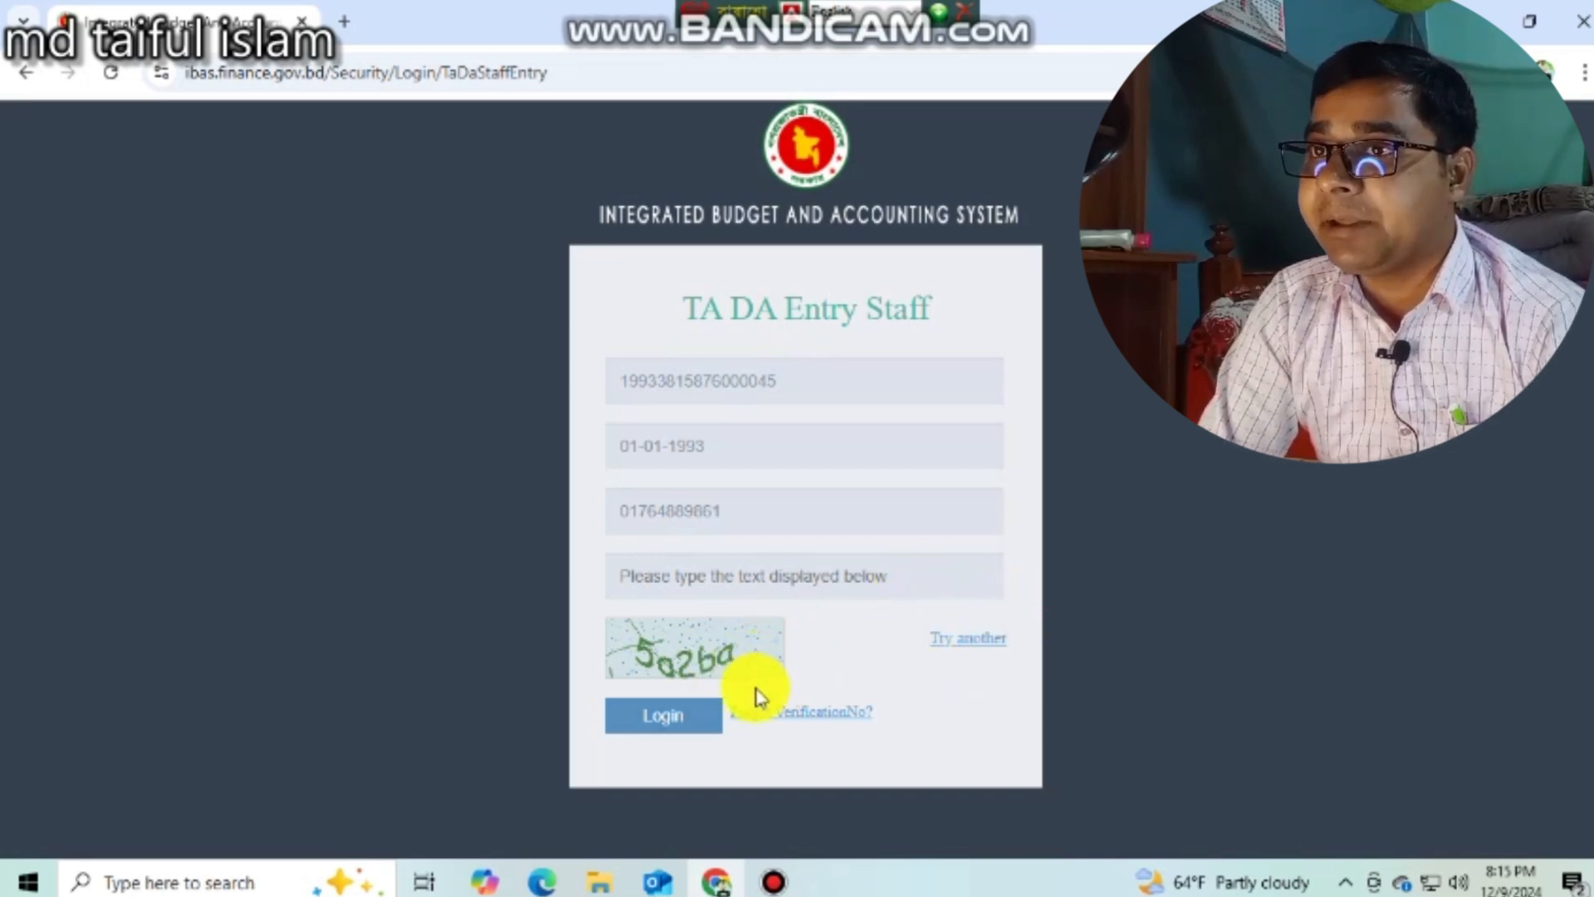
{"action": "left_click", "coordinate": [963, 642]}
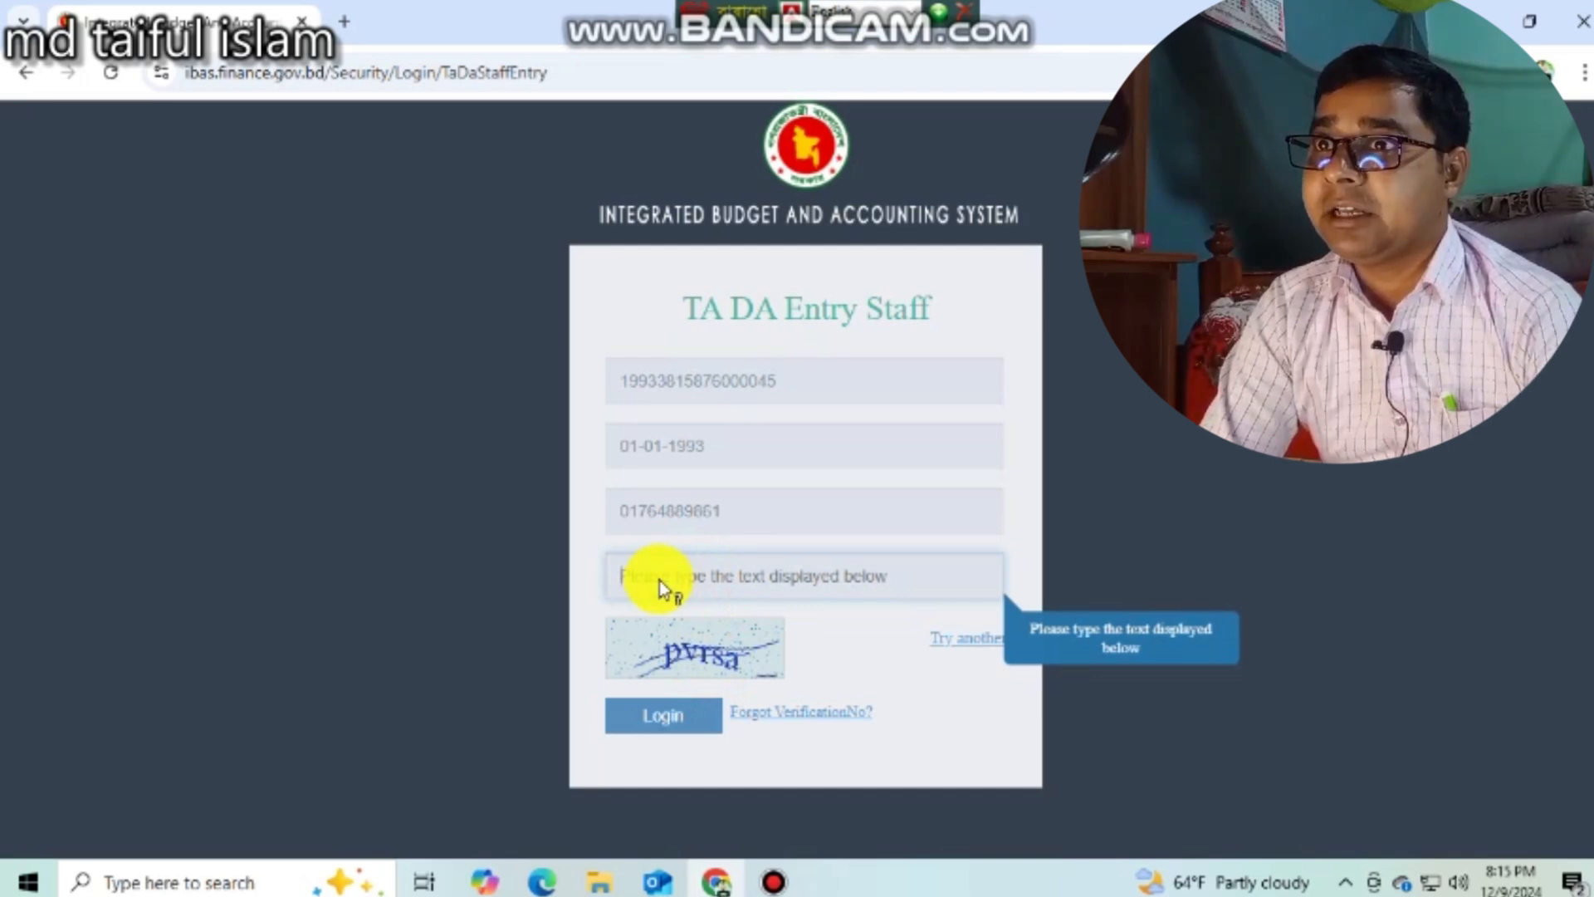
{"action": "type", "text": "p"}
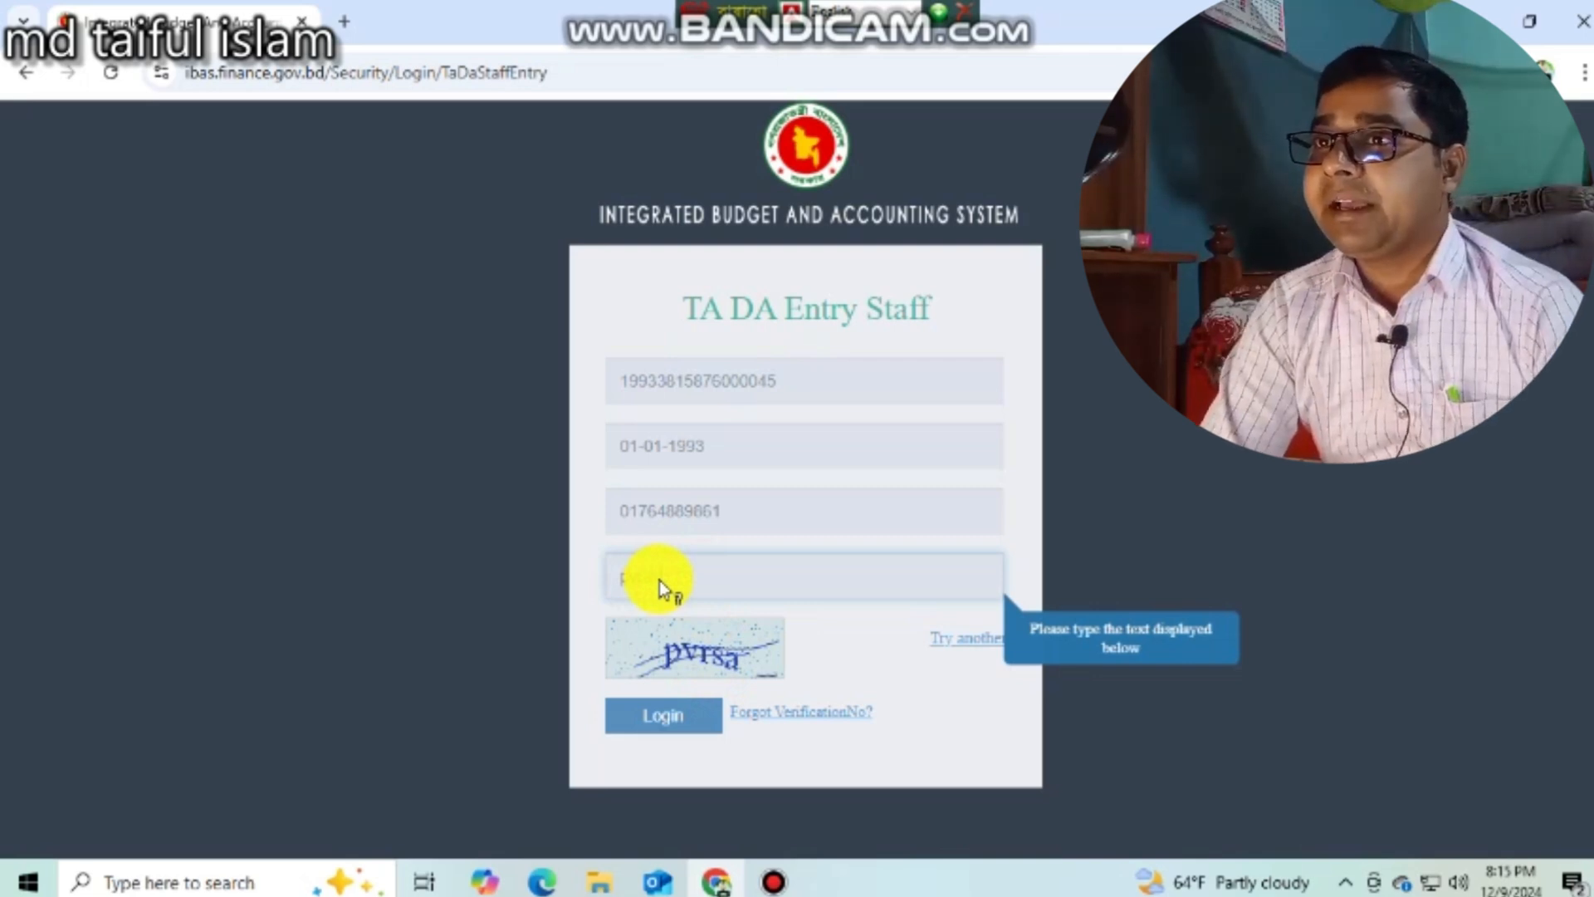
{"action": "type", "text": "pvrsa"}
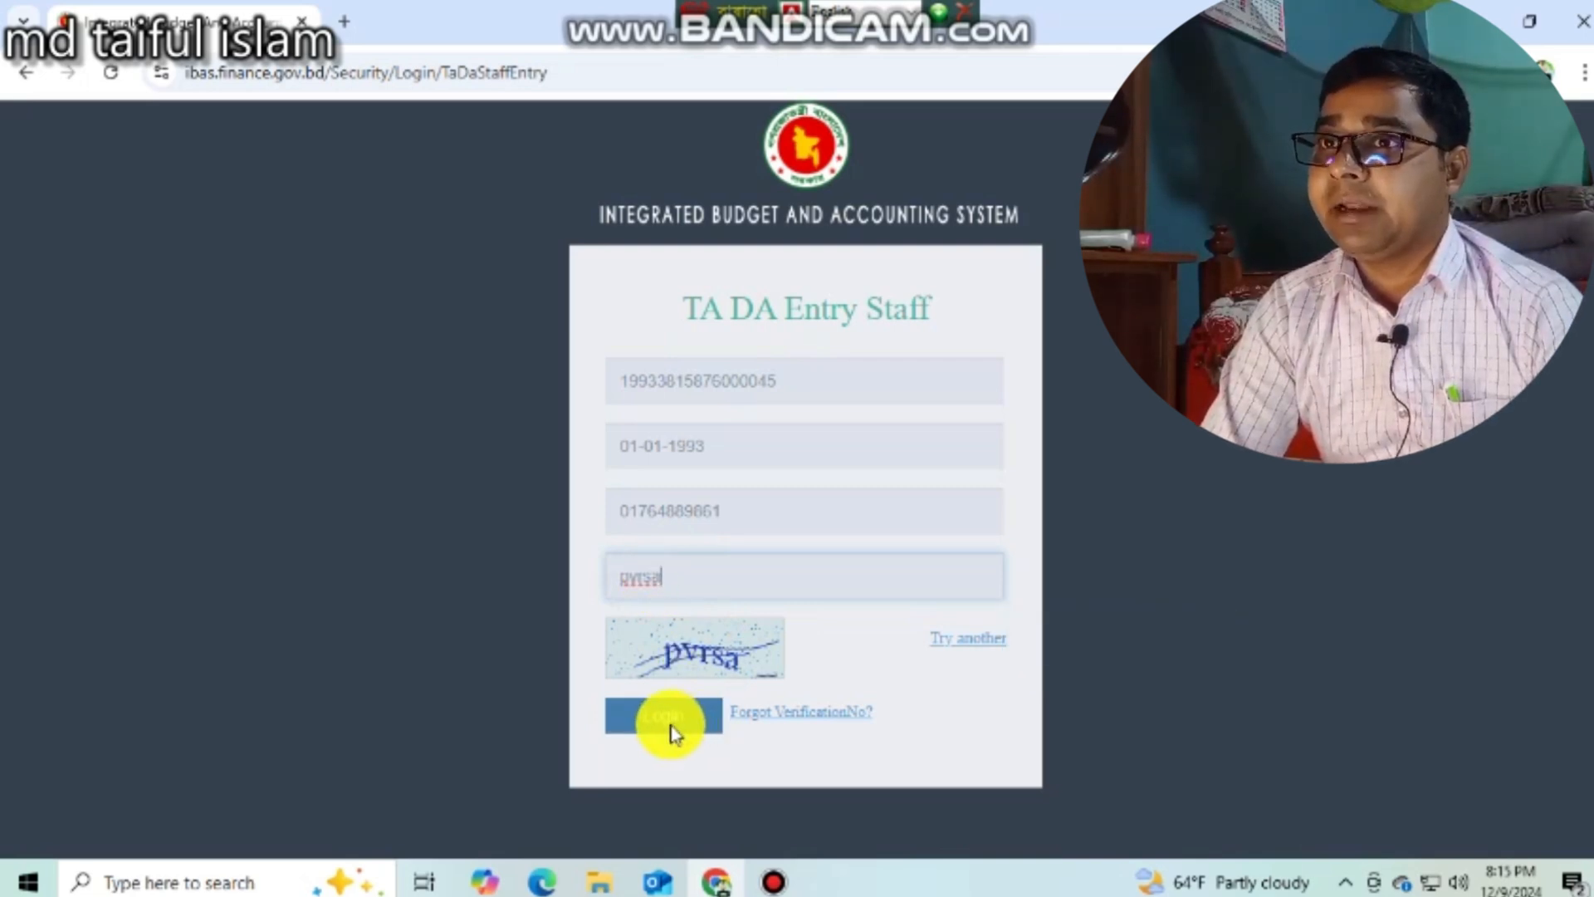
{"action": "left_click", "coordinate": [669, 729]}
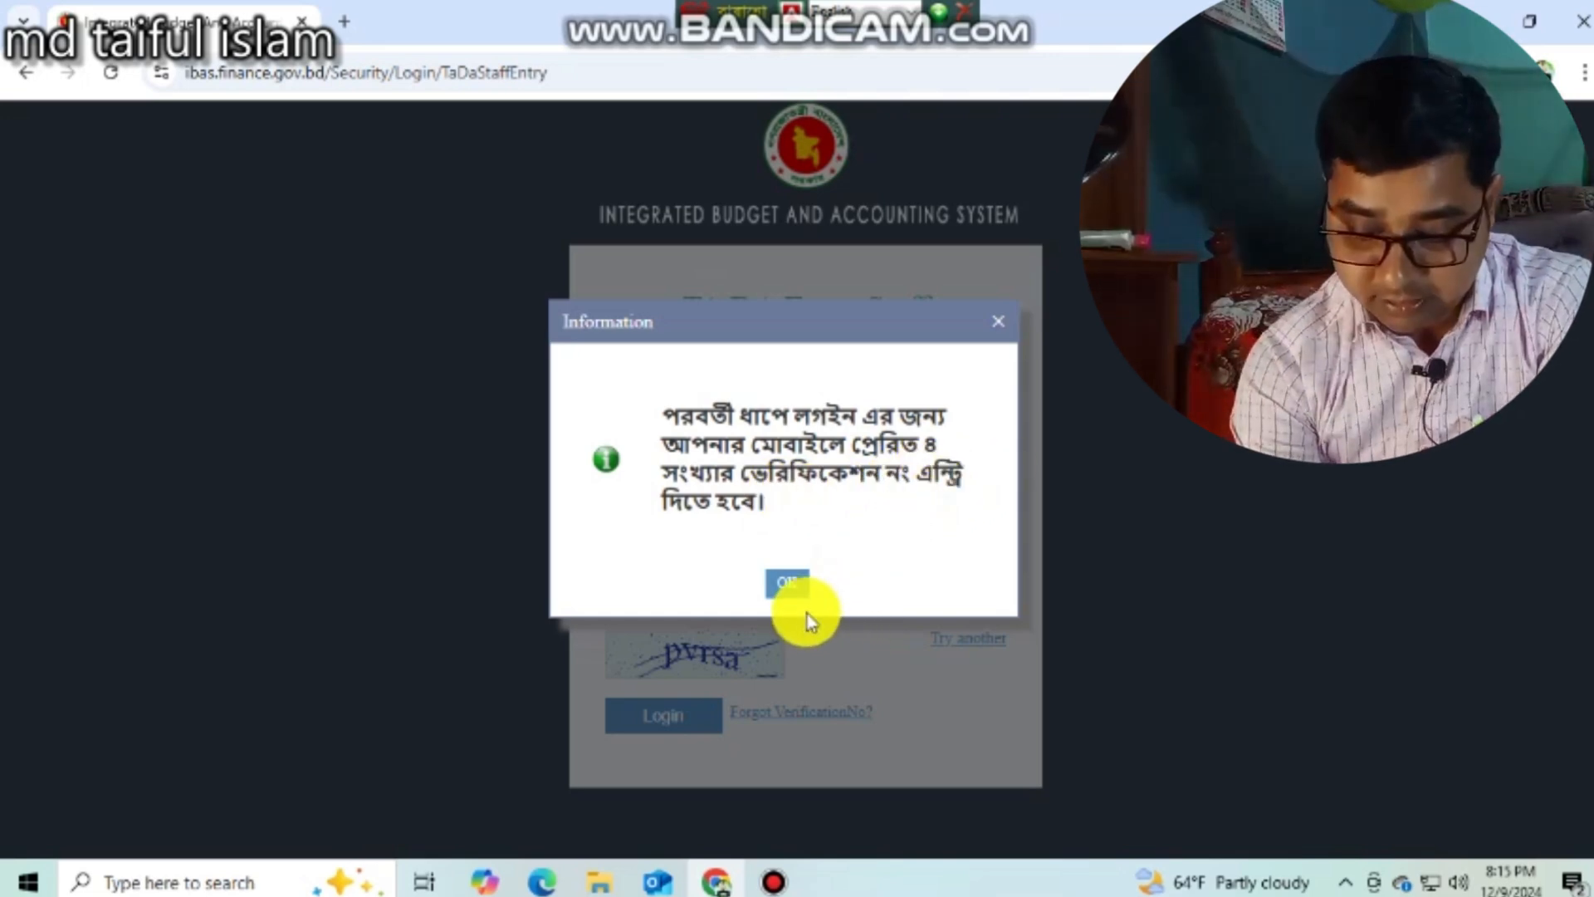
{"action": "left_click", "coordinate": [792, 586]}
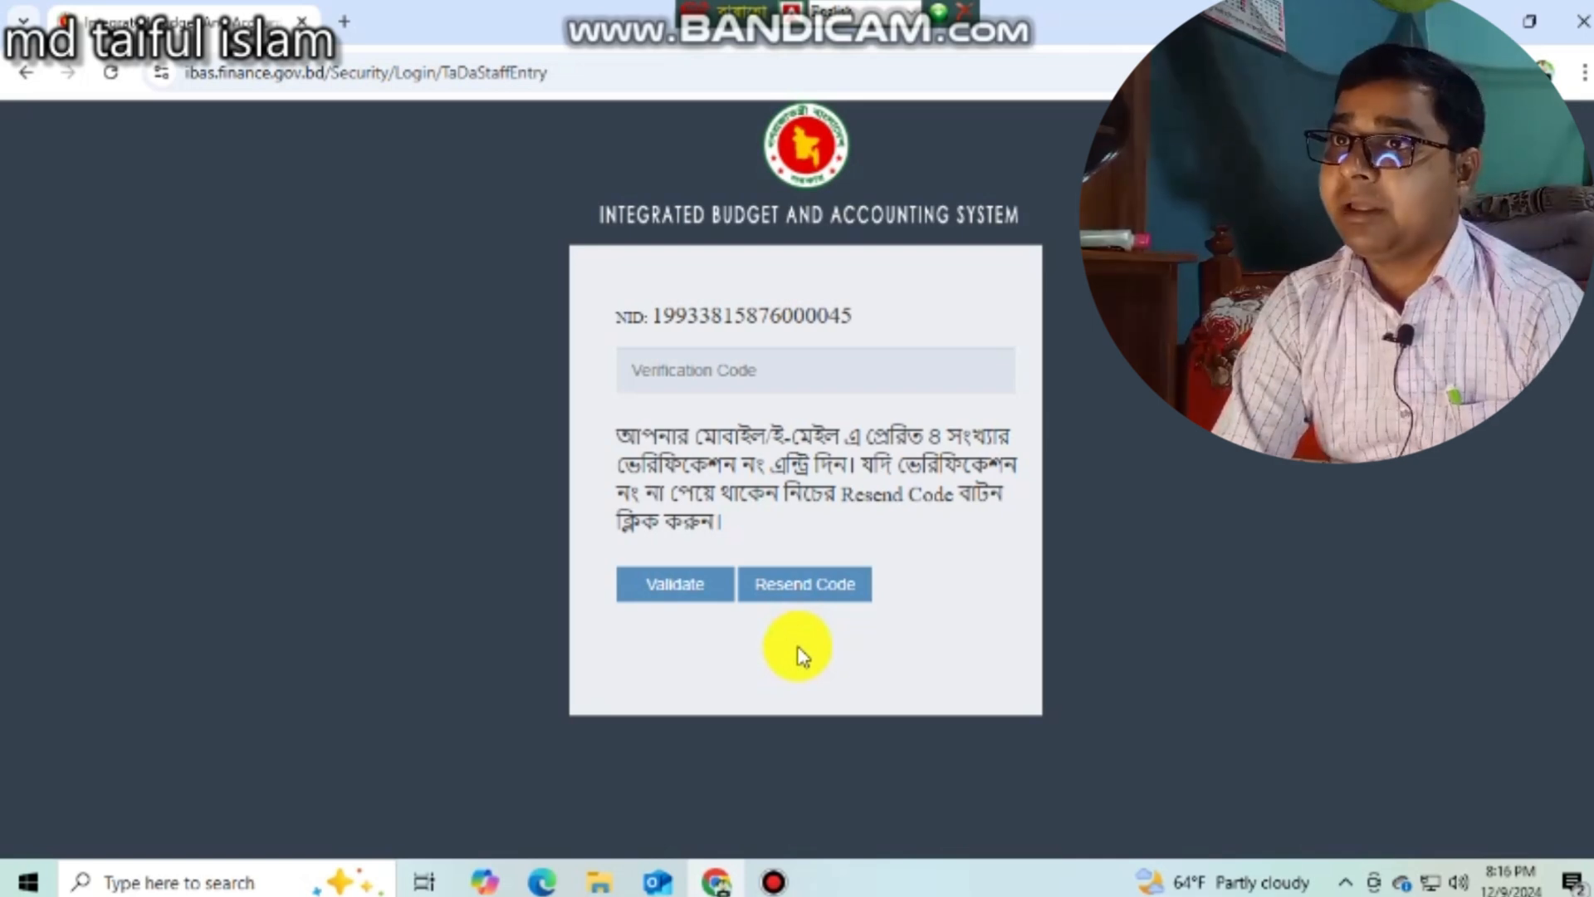
- Enter the four-digit verification code sent to the mobile phone and validate it
{"action": "left_click", "coordinate": [688, 372]}
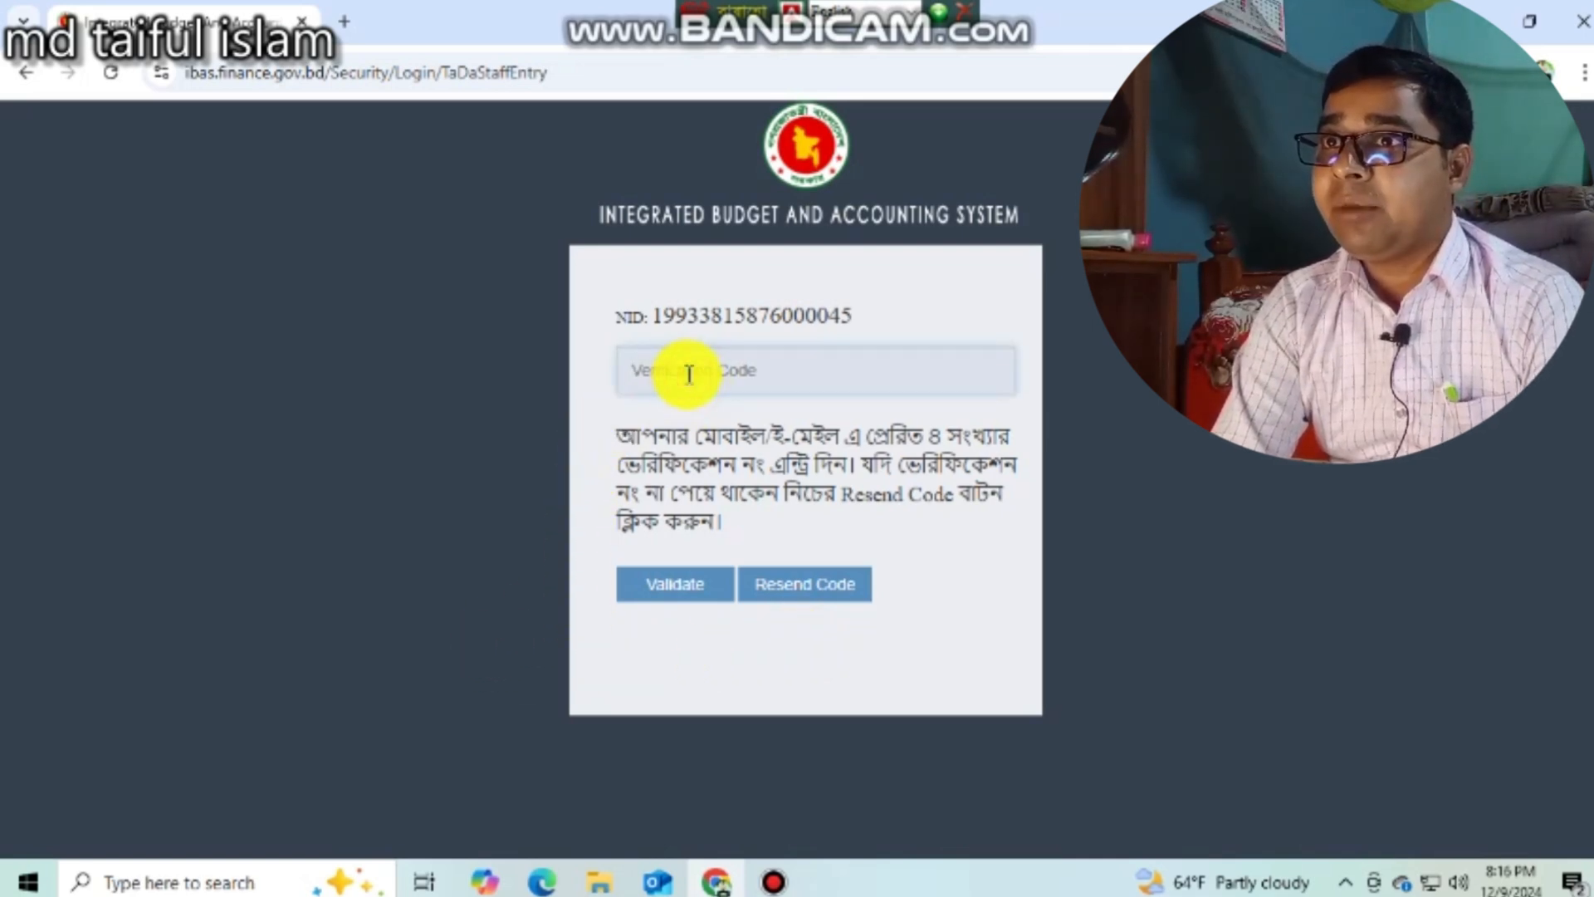
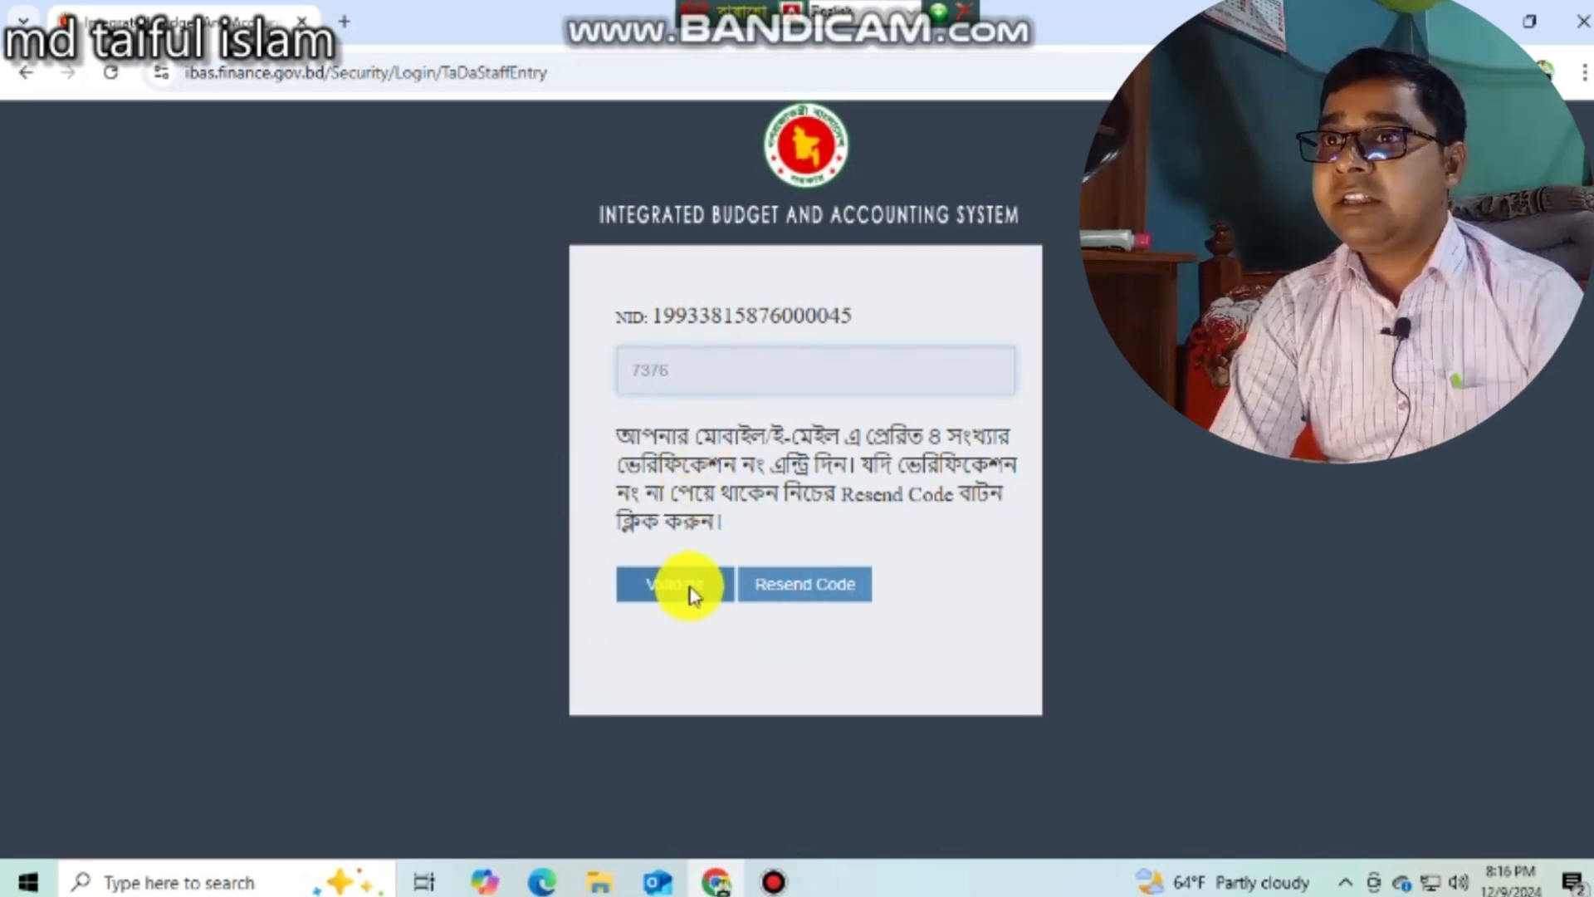
{"action": "left_click", "coordinate": [689, 591]}
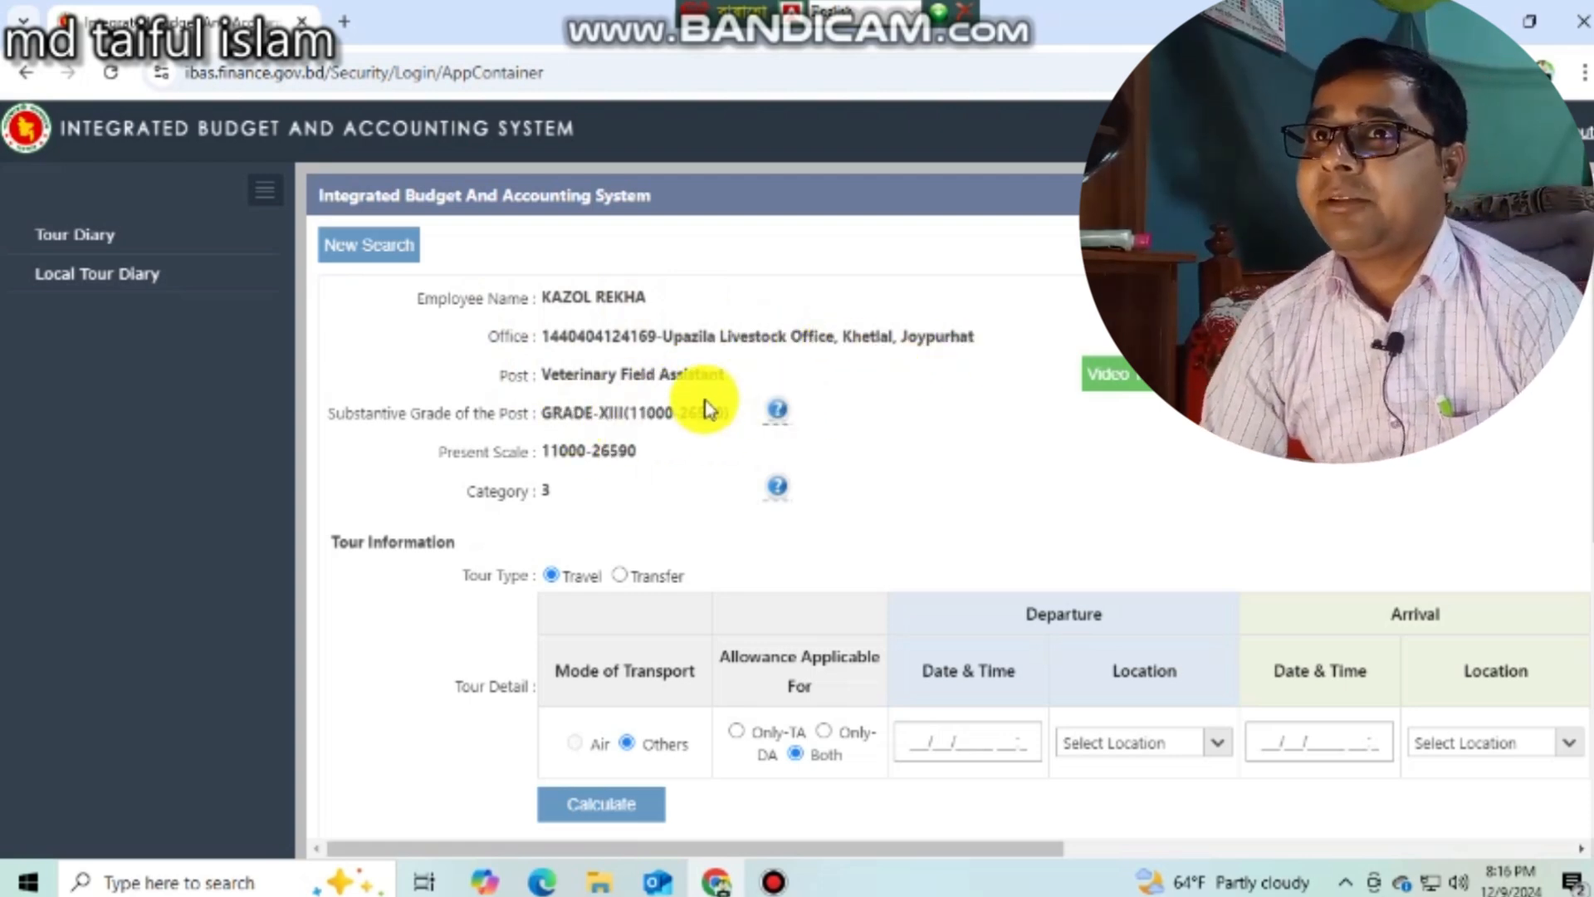
{"action": "scroll", "coordinate": [590, 423], "scroll_direction": "down", "scroll_amount": 1}
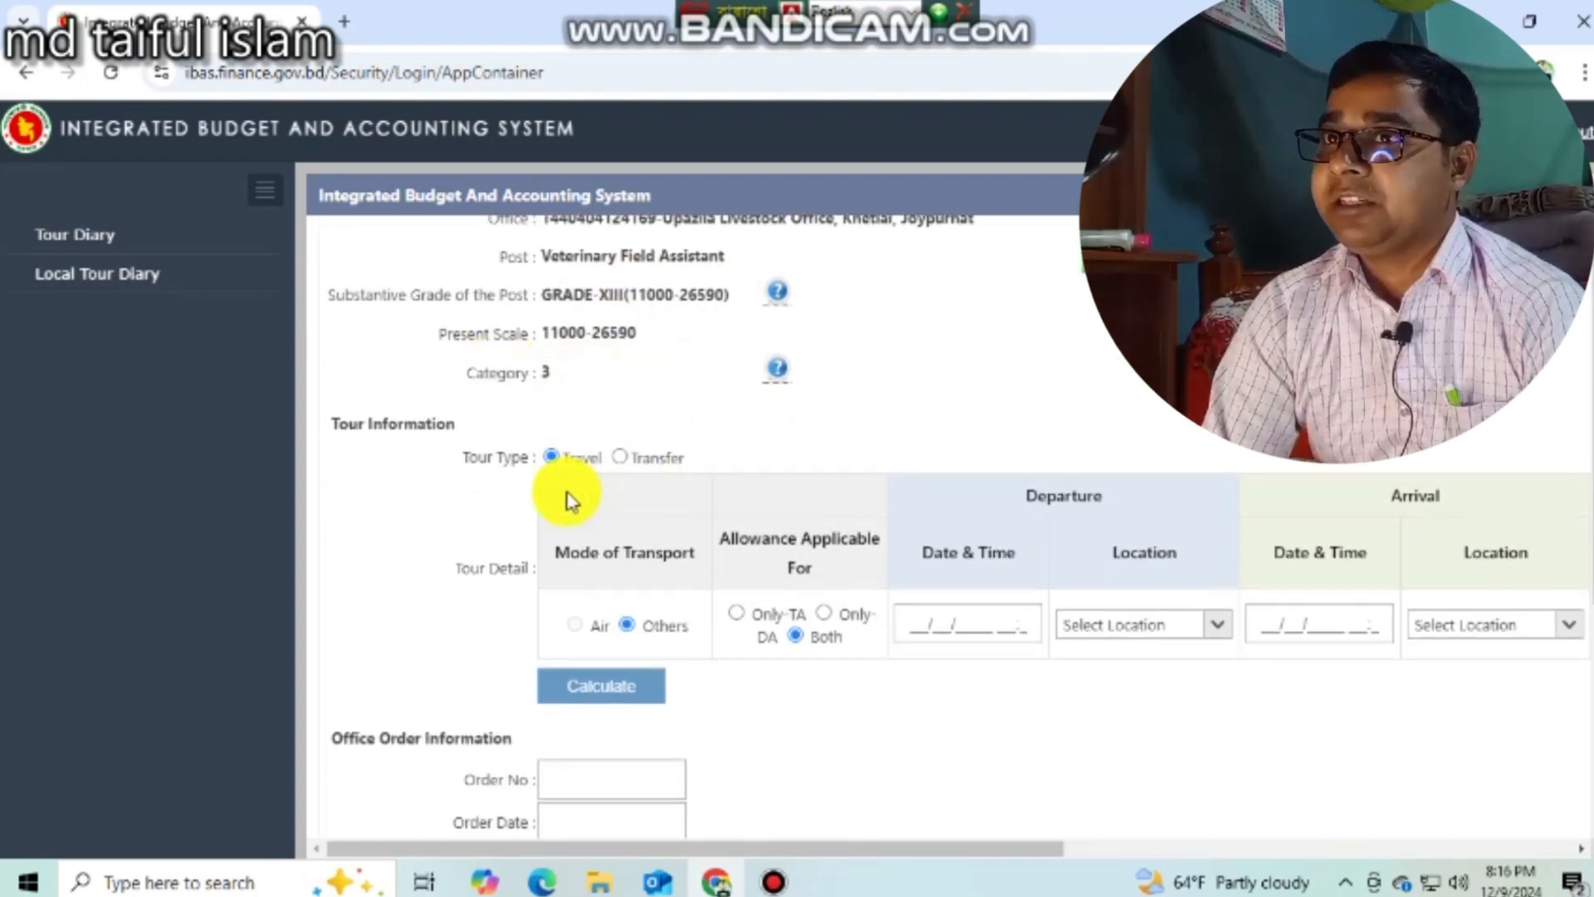
{"action": "scroll", "coordinate": [722, 448], "scroll_direction": "down", "scroll_amount": 1}
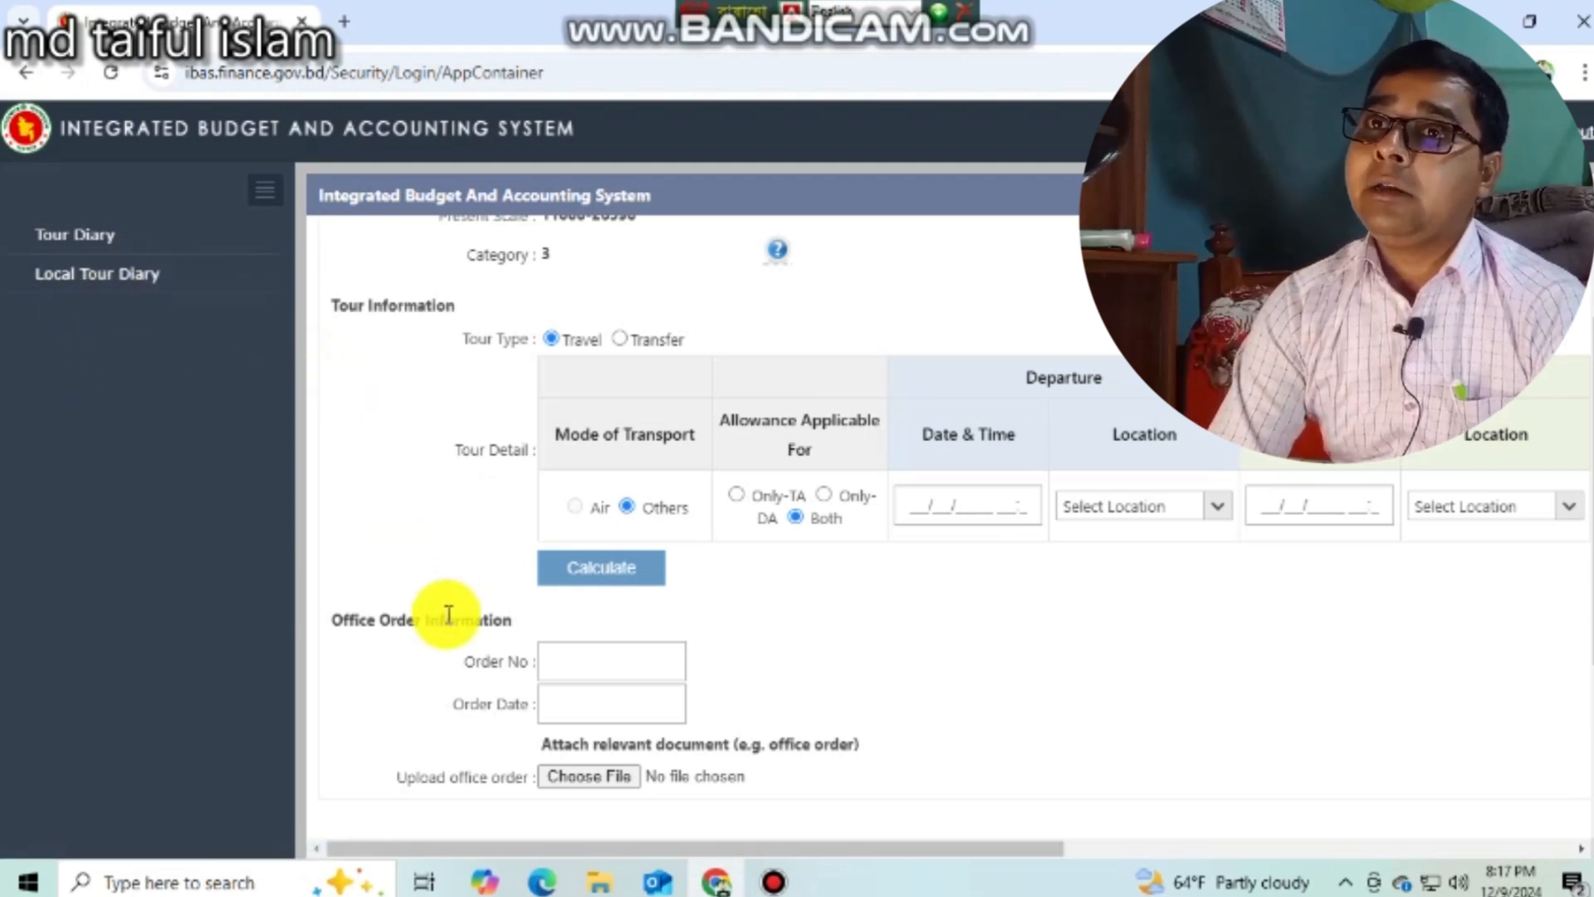
- Open the Local Tour Diary entry form and go to its Tour Information section
{"action": "left_click", "coordinate": [98, 285]}
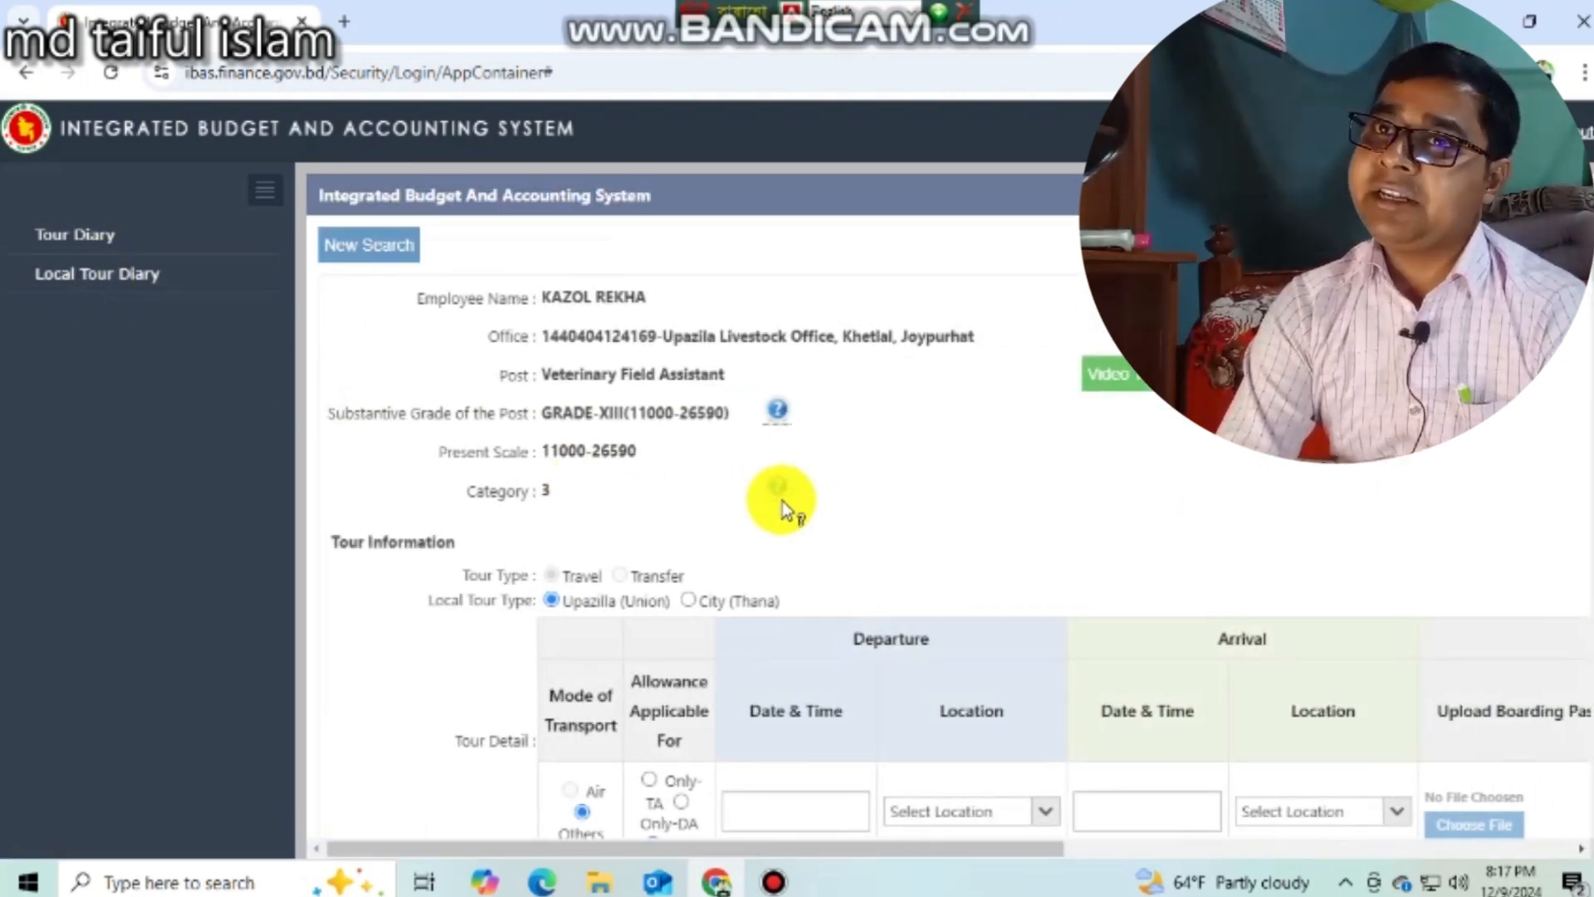
{"action": "scroll", "coordinate": [789, 508], "scroll_direction": "down", "scroll_amount": 3}
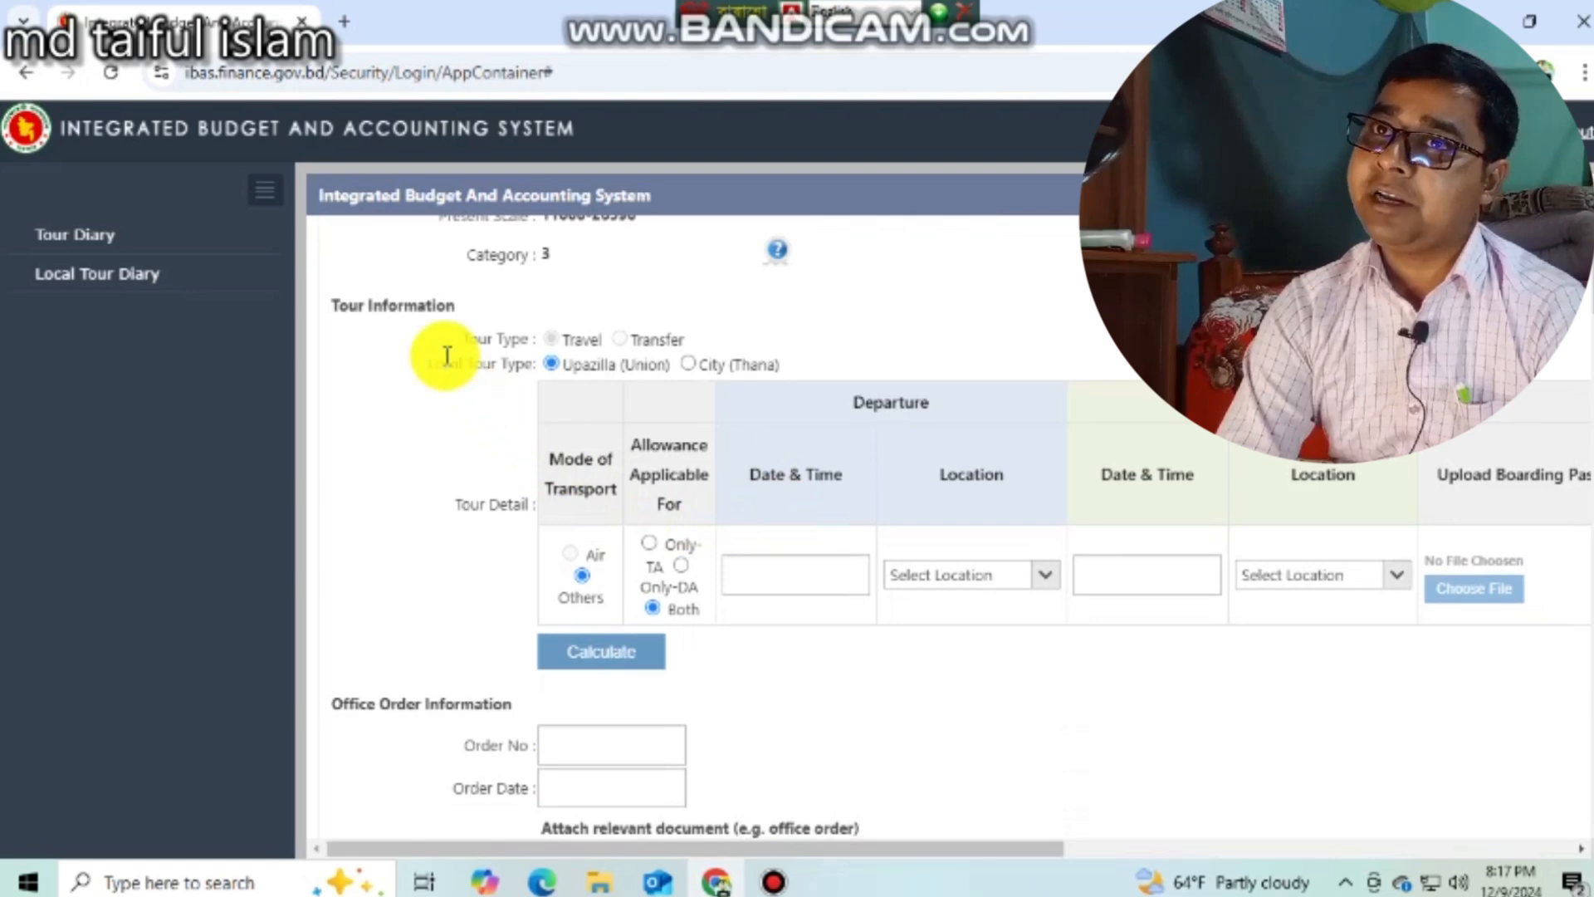
{"action": "scroll", "coordinate": [465, 363], "scroll_direction": "down", "scroll_amount": 1}
{"action": "scroll", "coordinate": [515, 386], "scroll_direction": "up", "scroll_amount": 1}
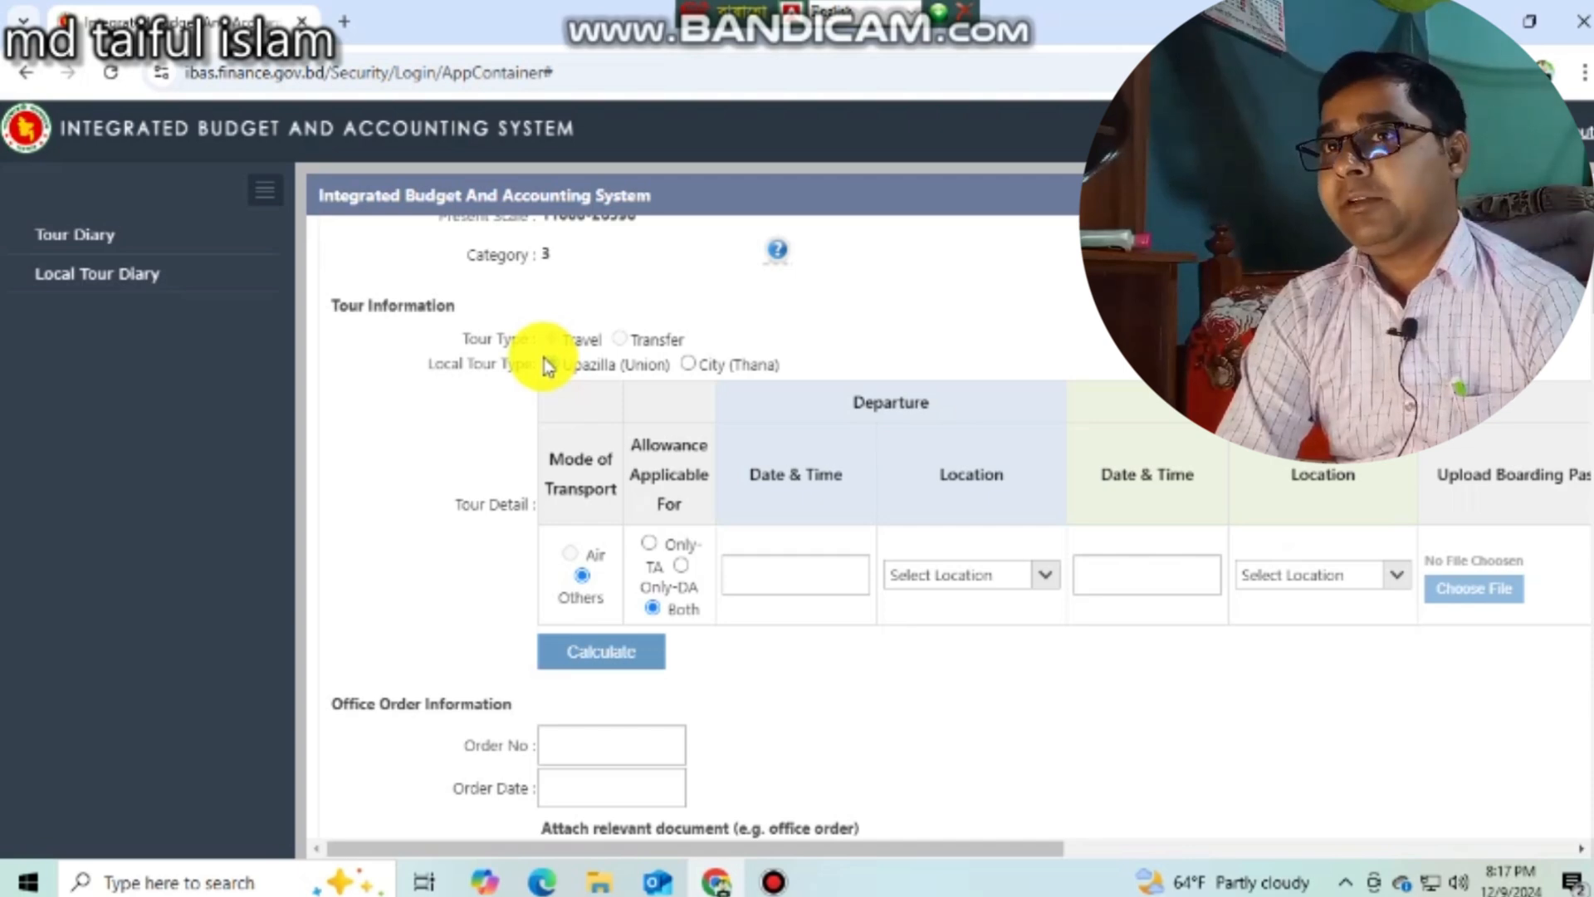
- Try to change the tour type to Transfer in the Tour Information section
{"action": "left_click", "coordinate": [624, 342]}
{"action": "left_click", "coordinate": [623, 340]}
{"action": "left_click", "coordinate": [618, 338]}
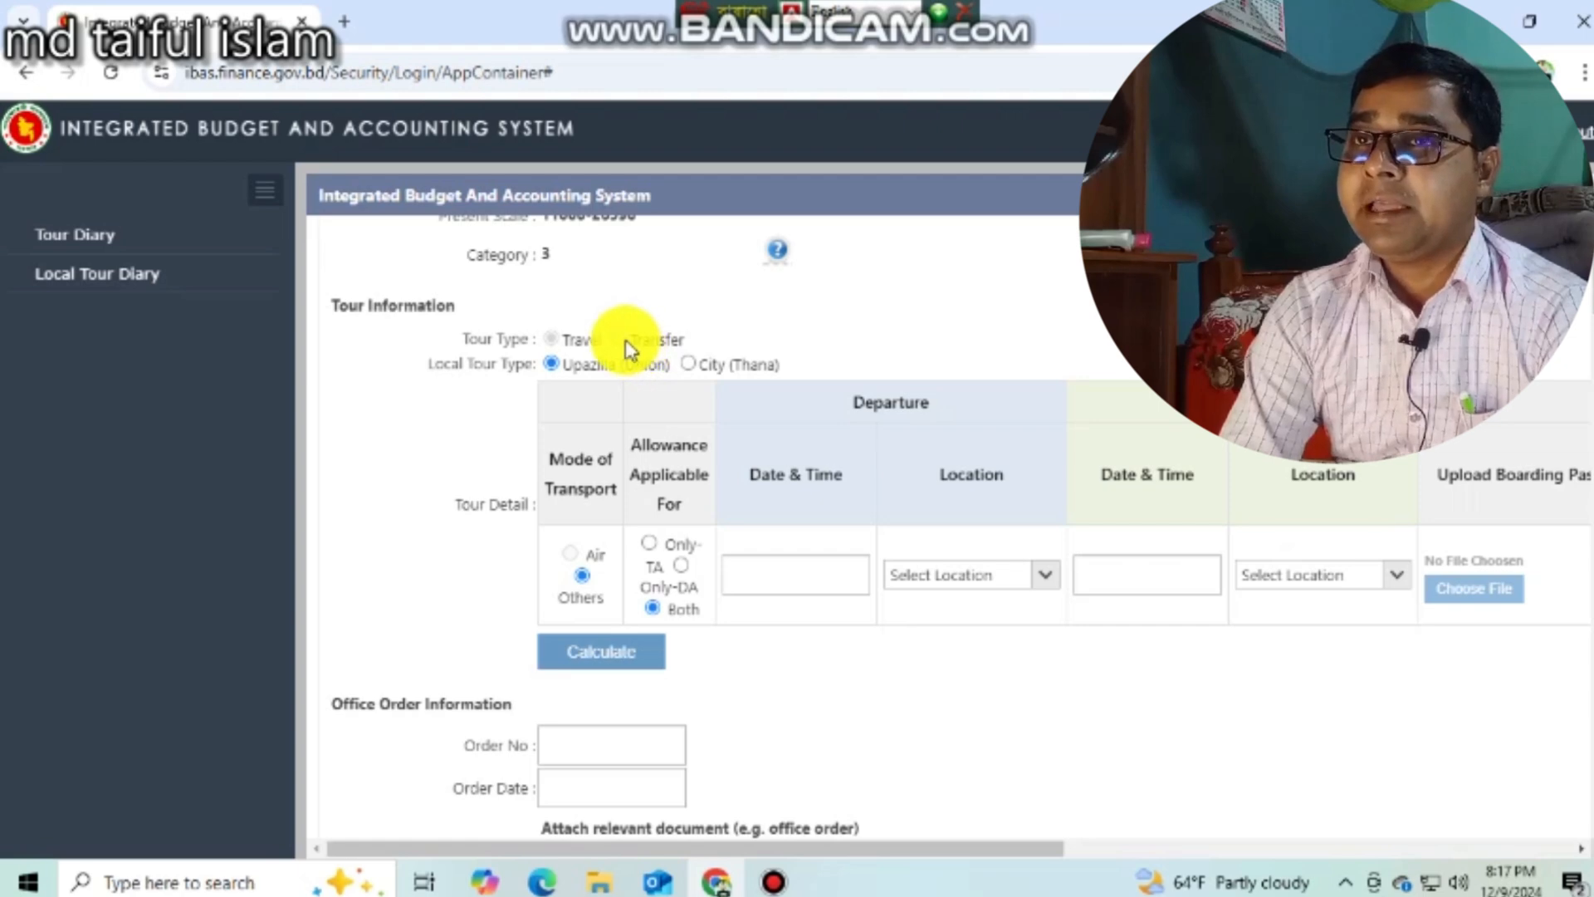
{"action": "left_click", "coordinate": [624, 341]}
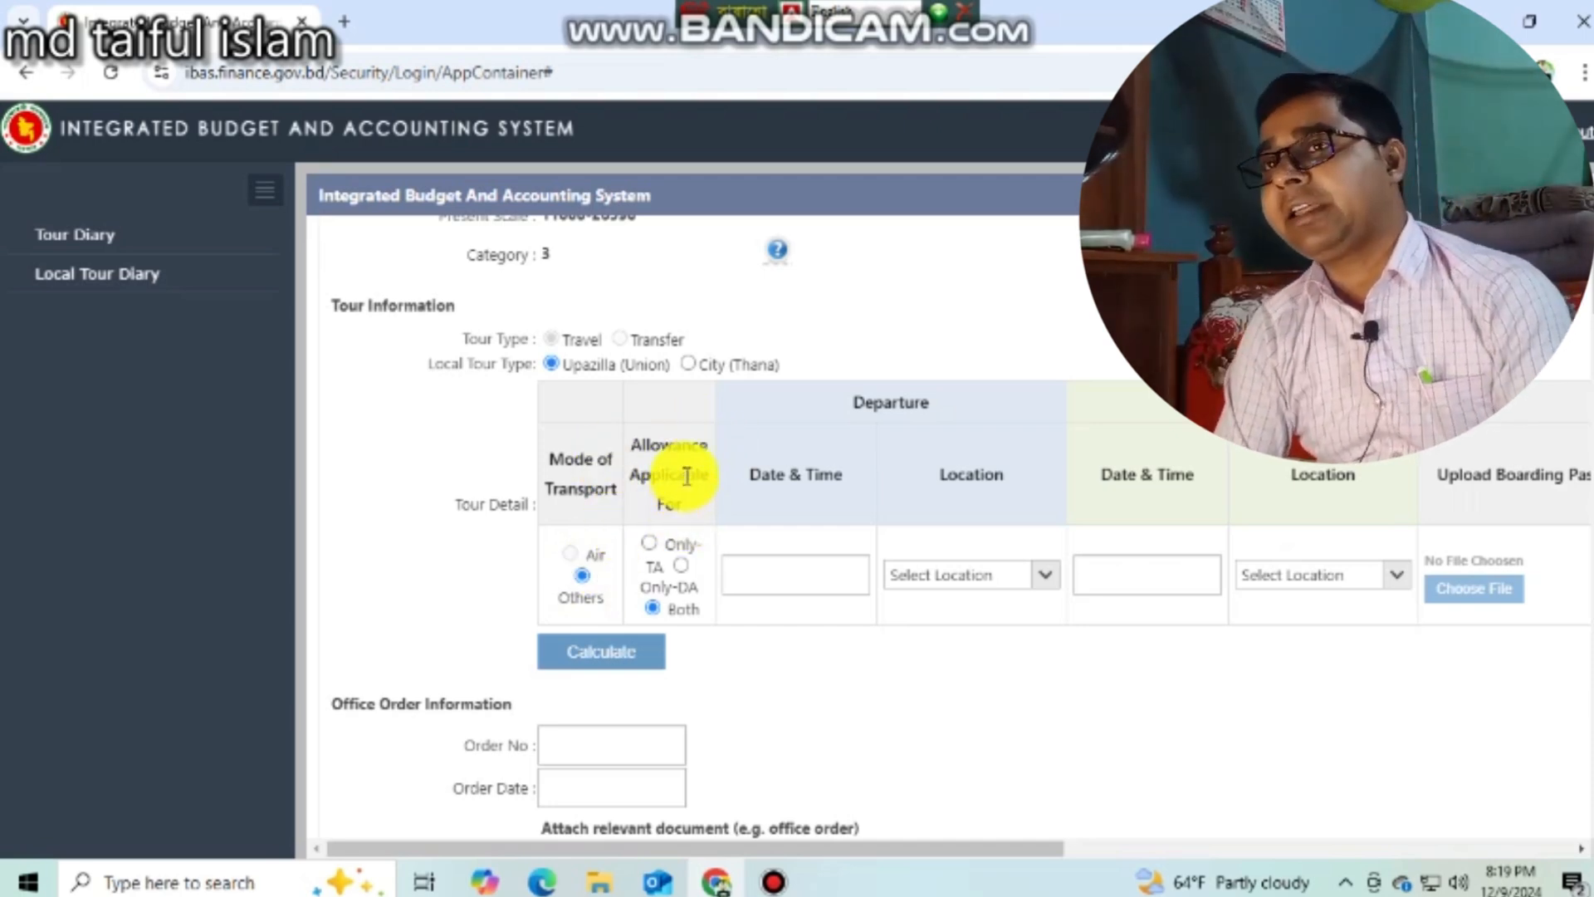
- Try the Only-TA, Only-DA and Both allowance options for the tour row and settle on Only-TA
{"action": "left_click", "coordinate": [653, 545]}
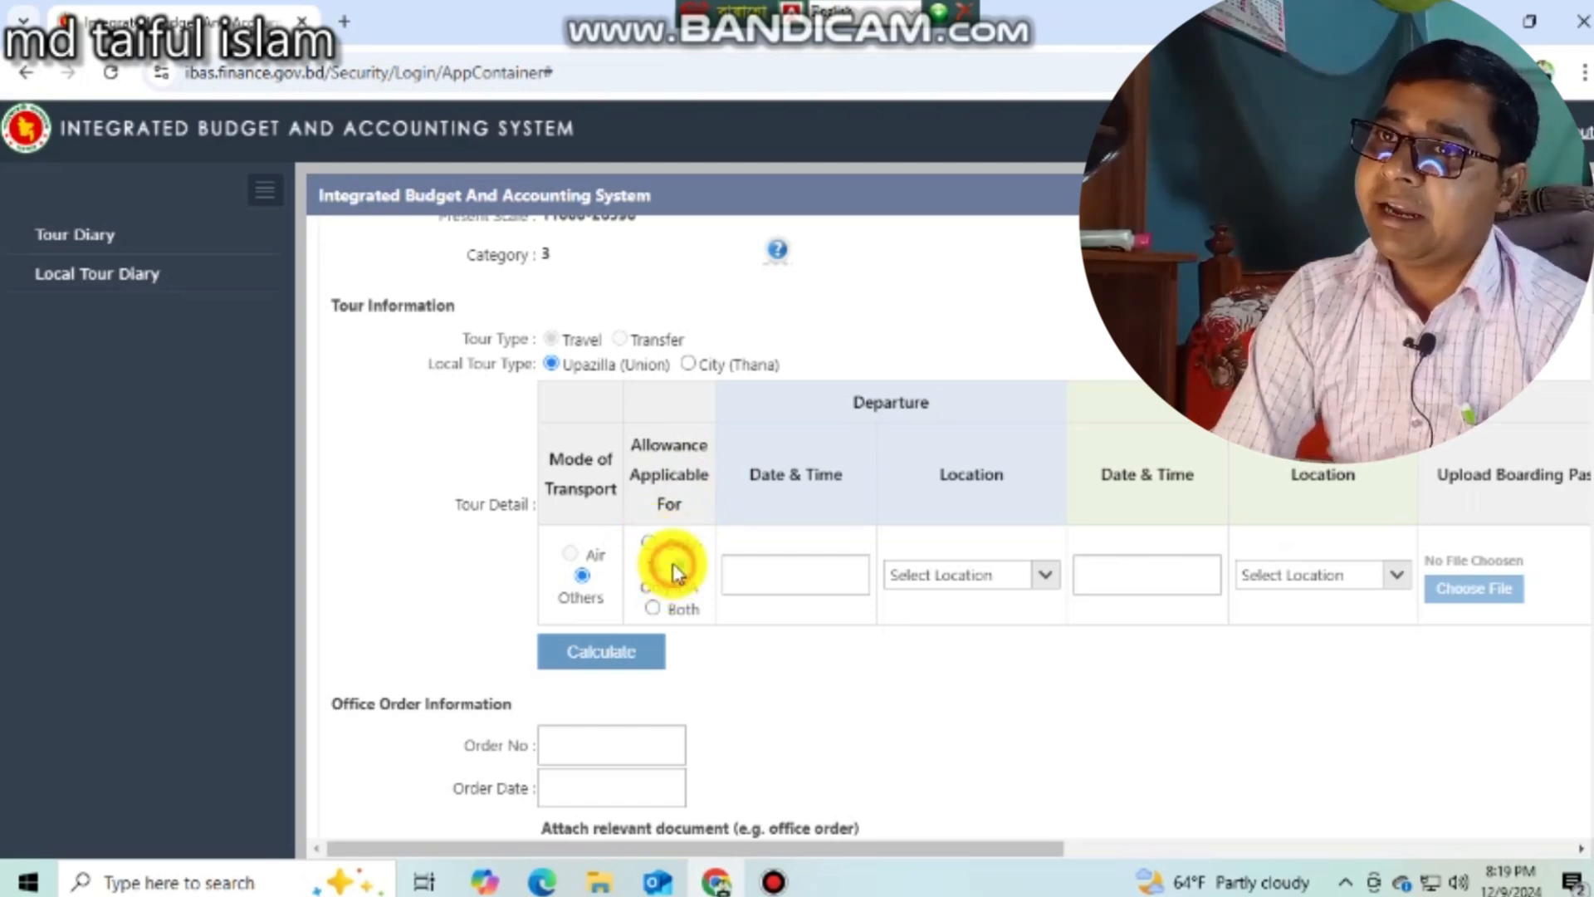
{"action": "left_click", "coordinate": [656, 609]}
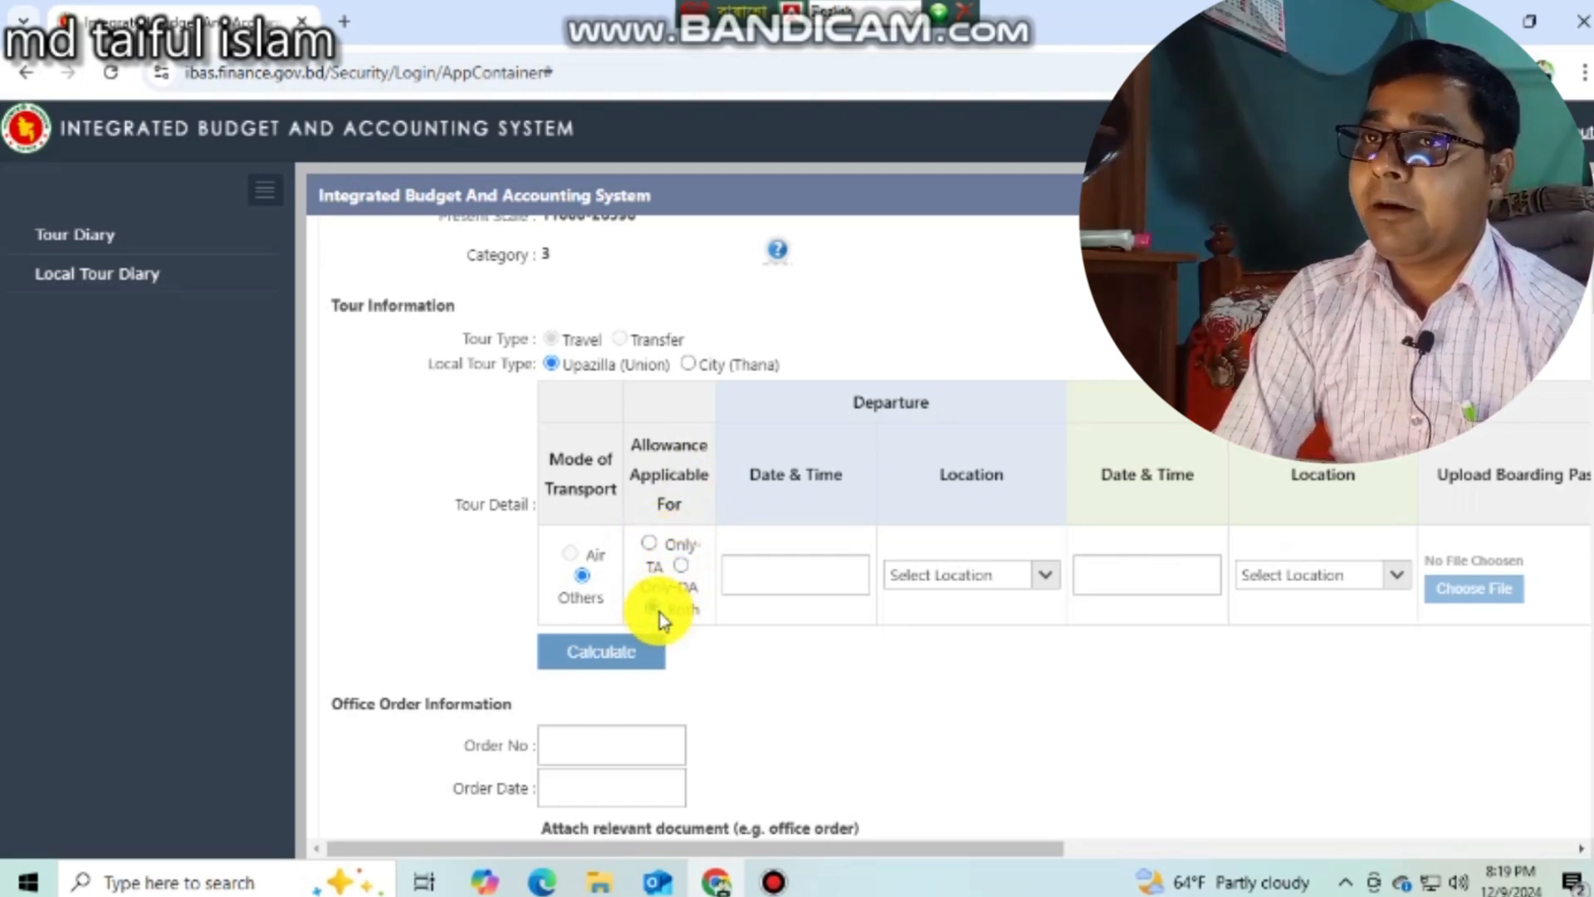
{"action": "left_click", "coordinate": [649, 545]}
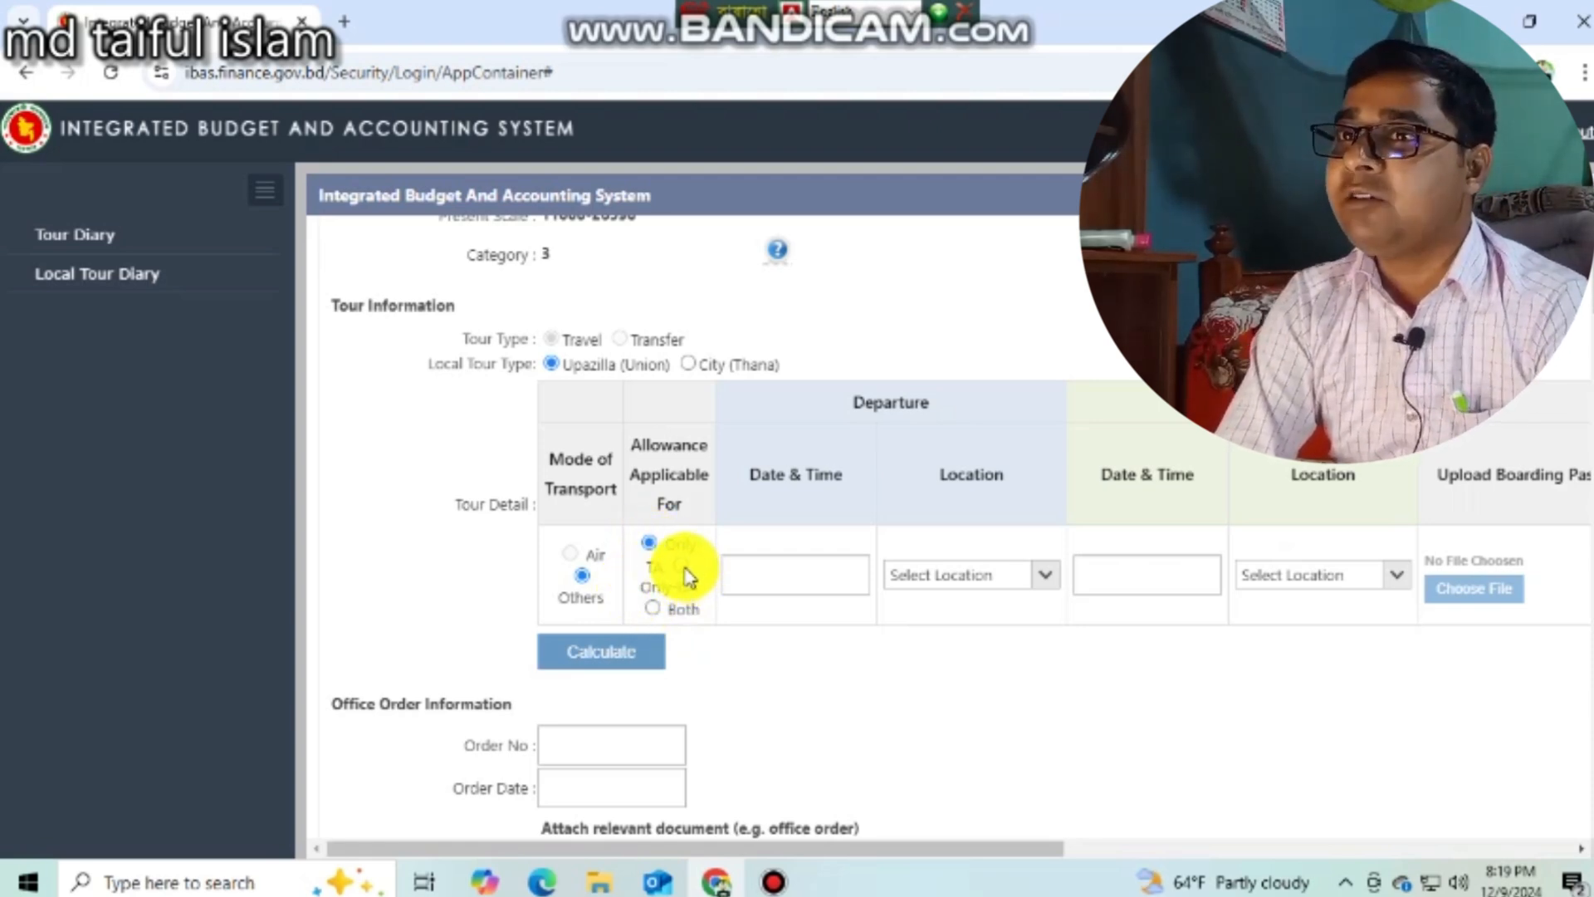
{"action": "left_click", "coordinate": [682, 567]}
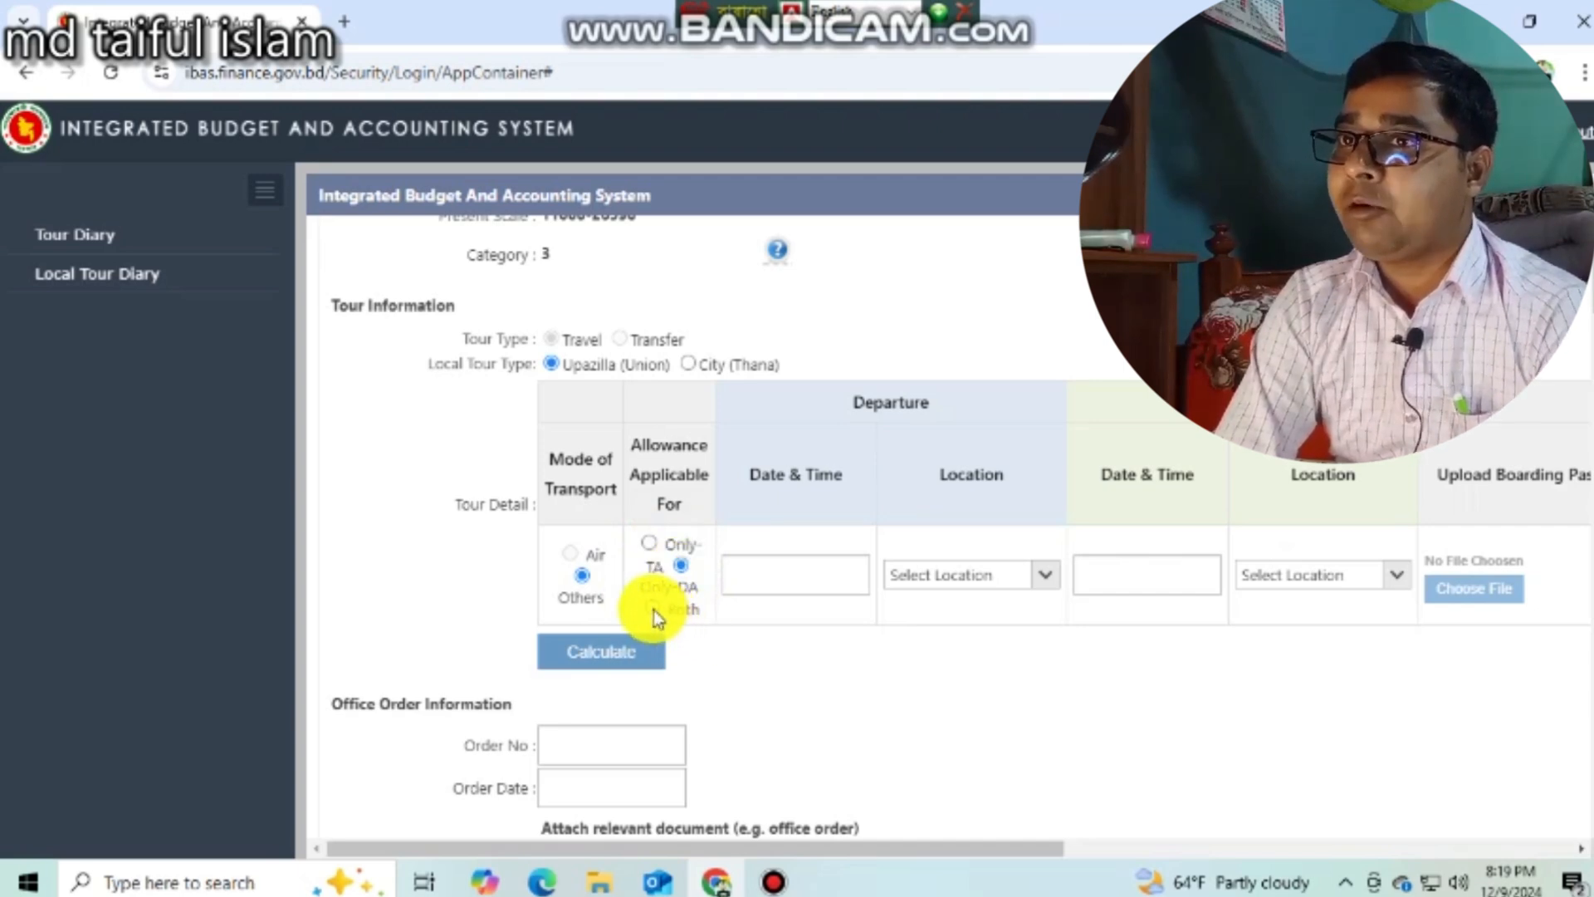
{"action": "left_click", "coordinate": [651, 547]}
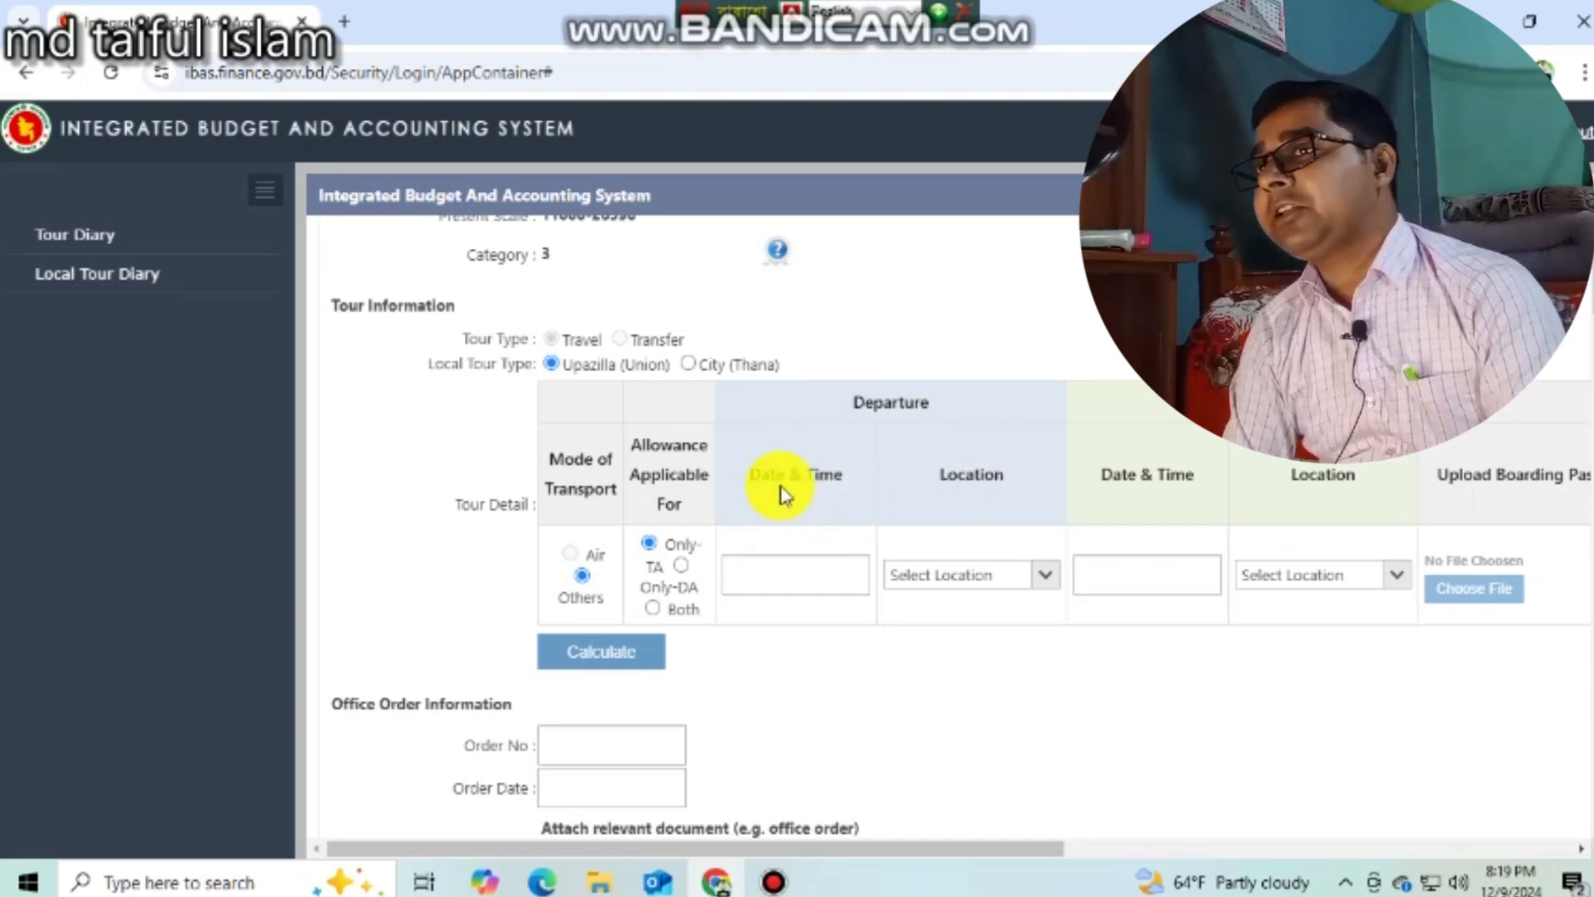
- Set the departure date and time of the tour row to 04/11/2024 09:00
{"action": "left_click", "coordinate": [790, 585]}
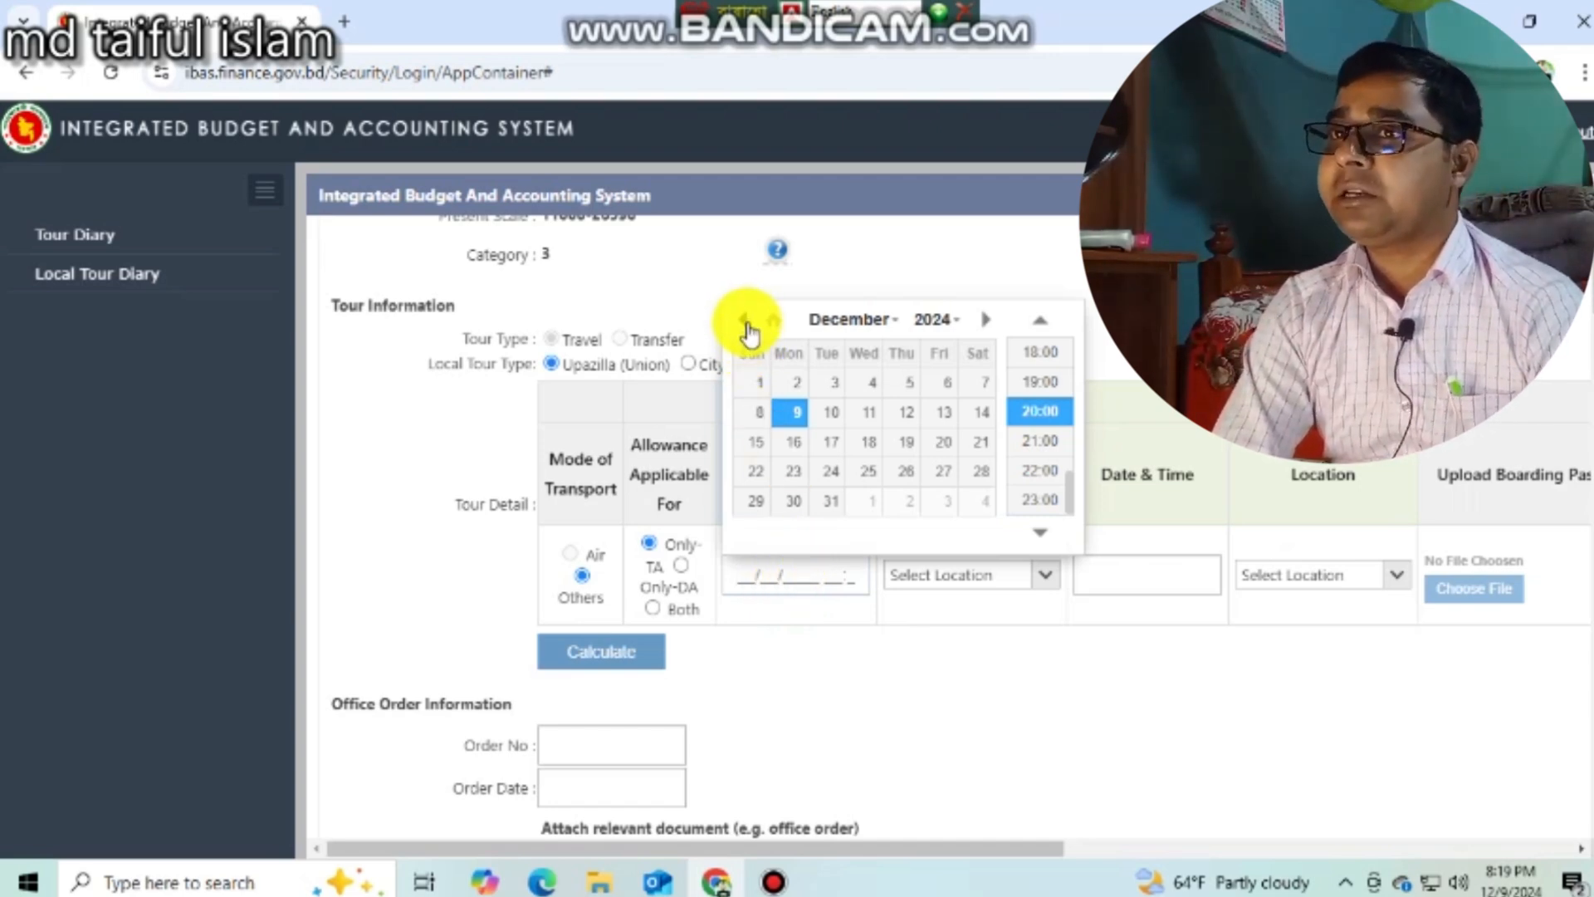
{"action": "left_click", "coordinate": [746, 320]}
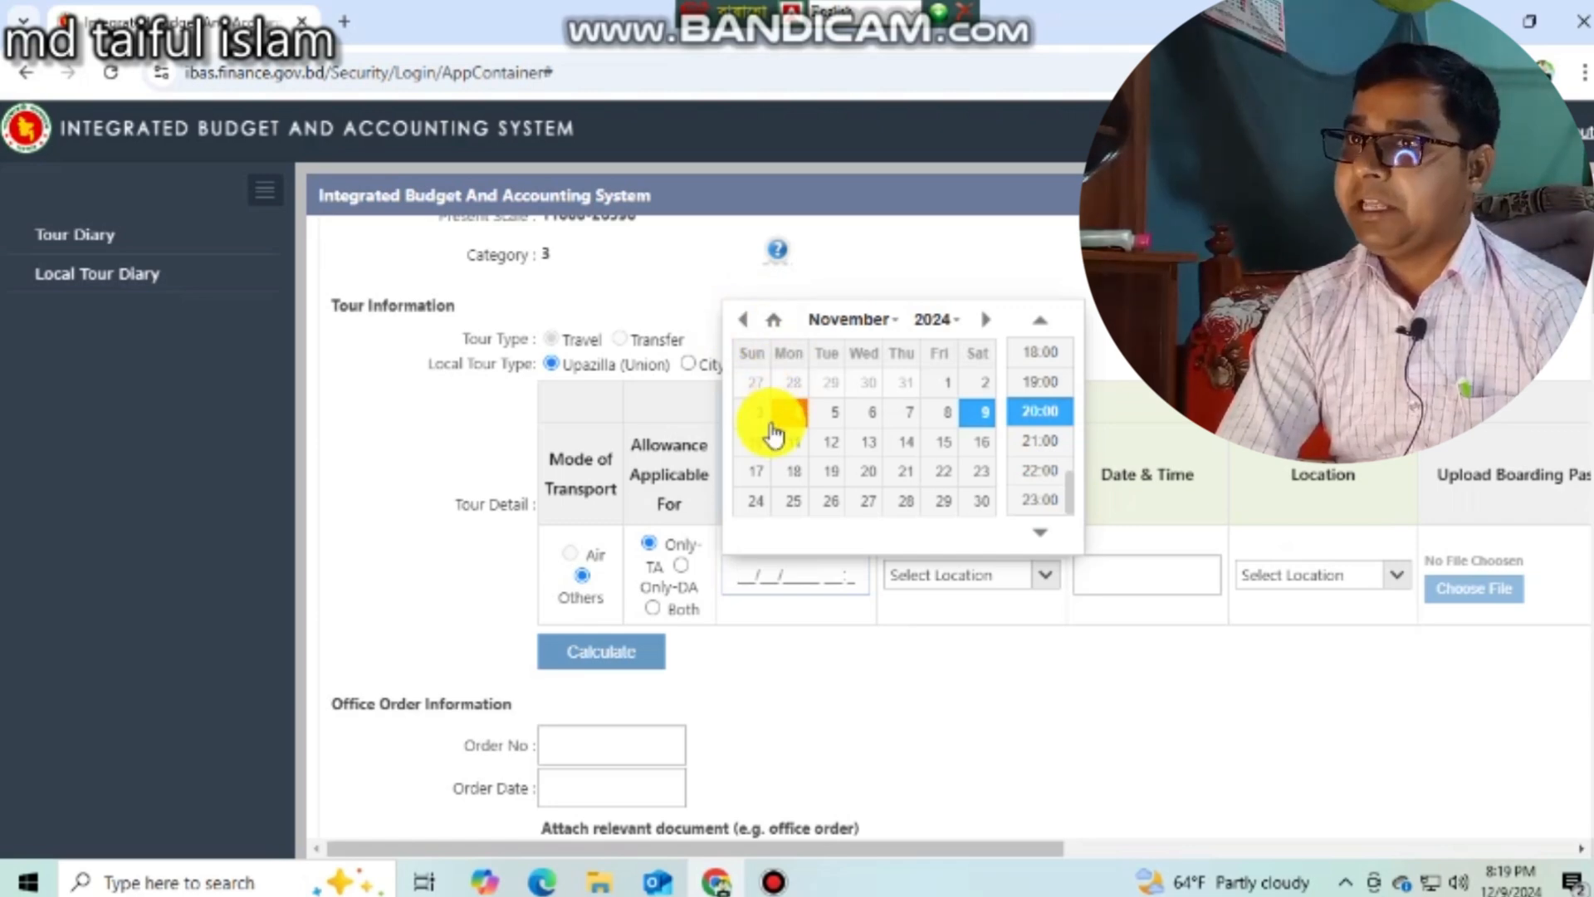
{"action": "left_click", "coordinate": [790, 413]}
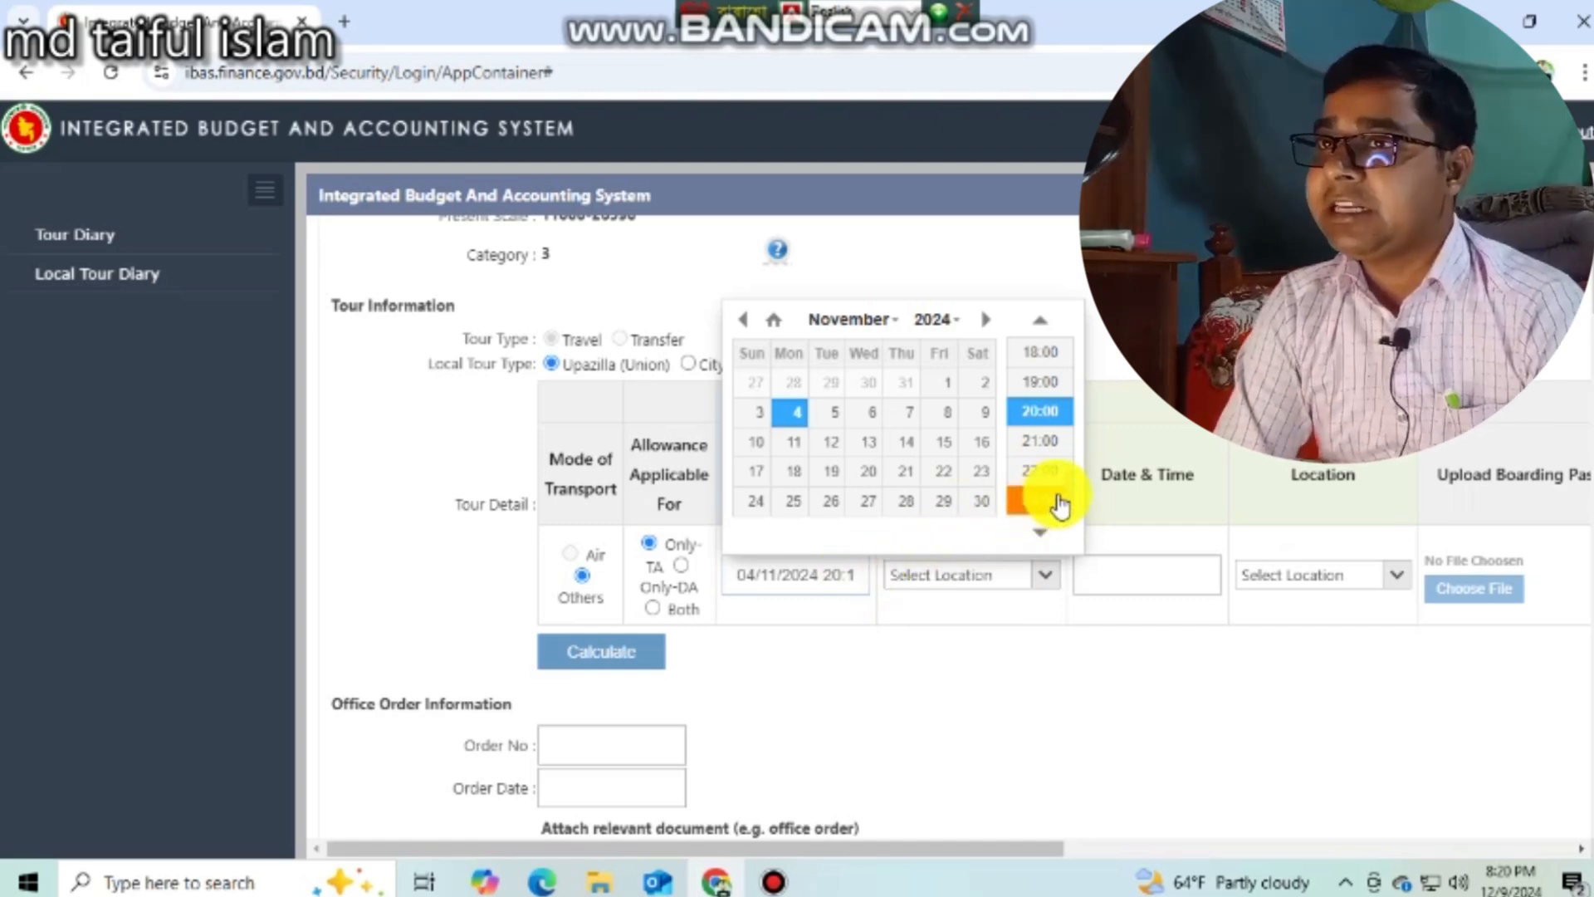
{"action": "left_click_drag", "start_coordinate": [1069, 490], "coordinate": [1064, 422]}
{"action": "left_click", "coordinate": [1044, 376]}
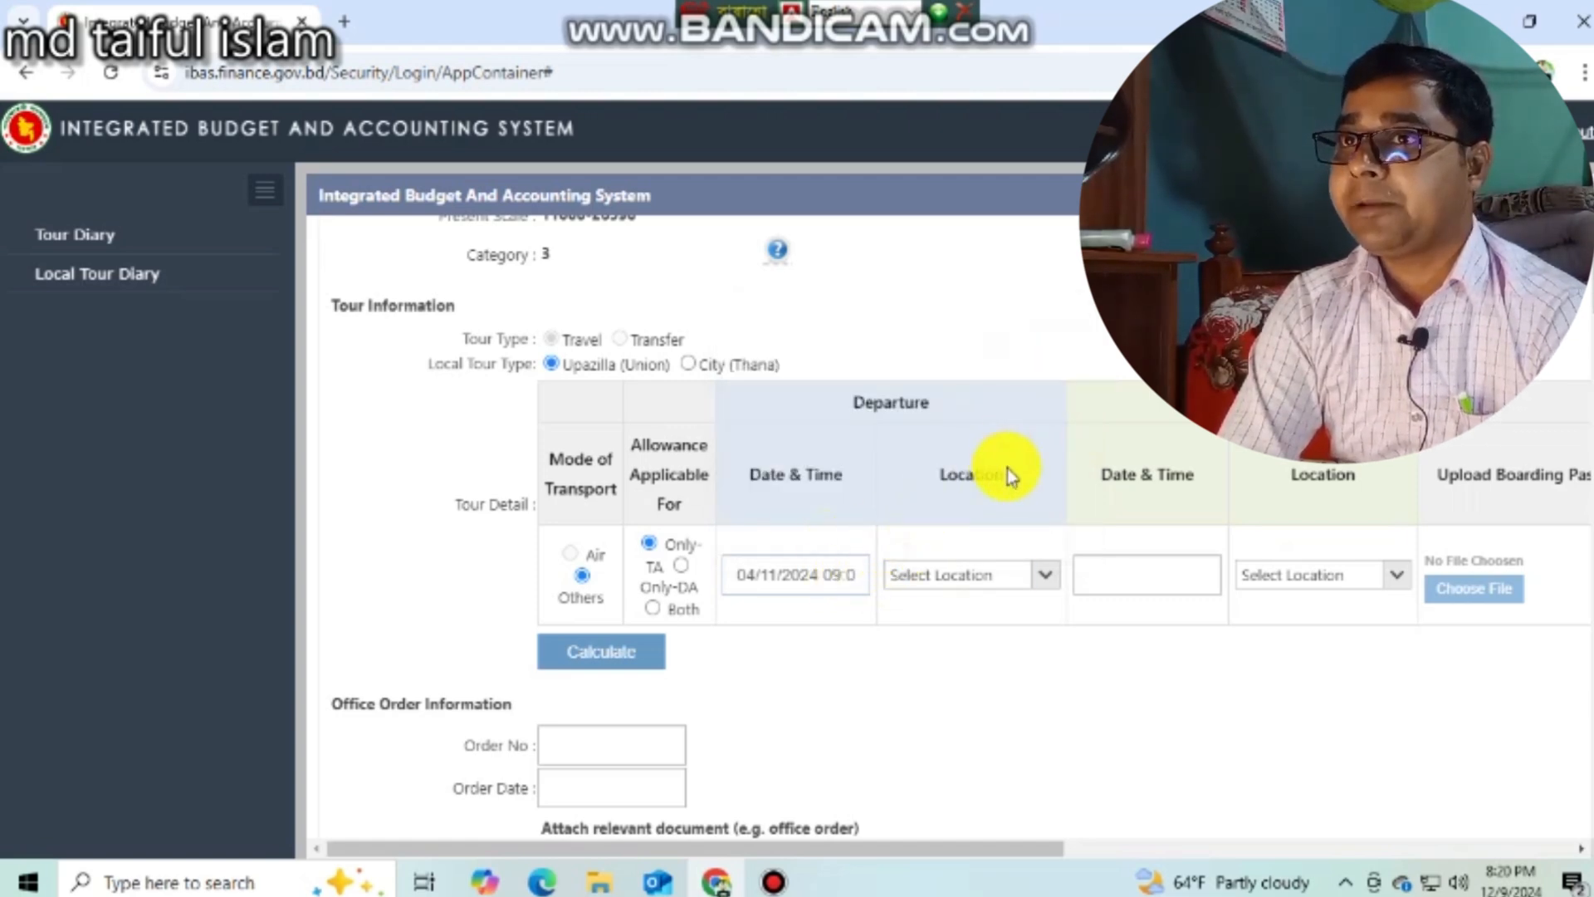
- Find "khetlal" among the departure locations and choose Joypurhat-Khetlal-Khetlal Upazilla Head Quarter
{"action": "left_click", "coordinate": [1002, 581]}
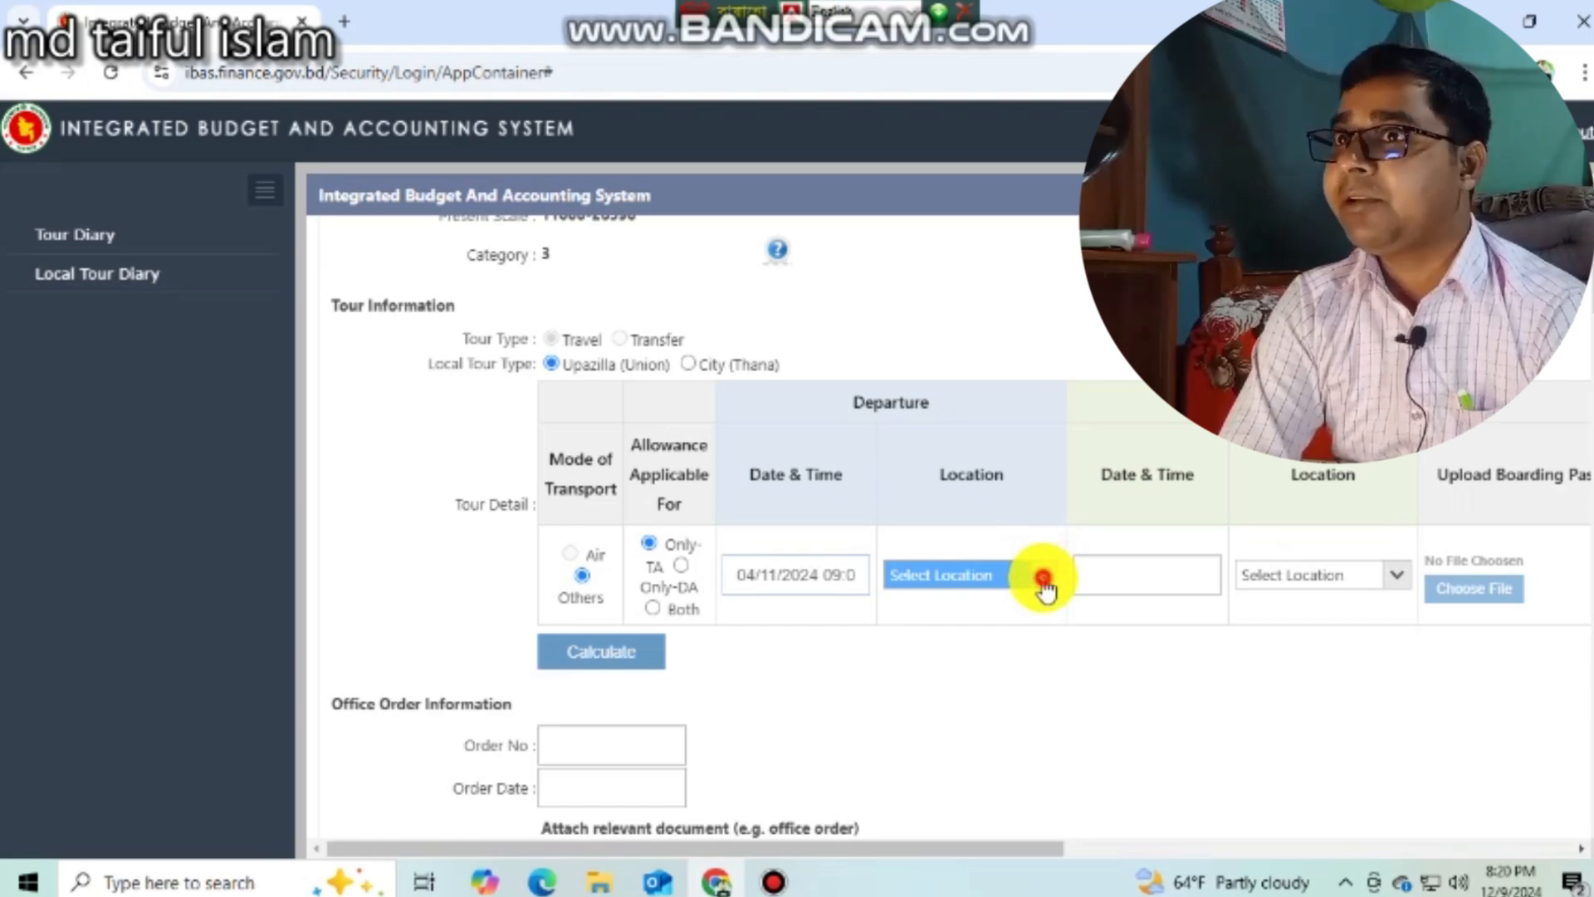
{"action": "left_click", "coordinate": [1044, 579]}
{"action": "left_click", "coordinate": [1044, 579]}
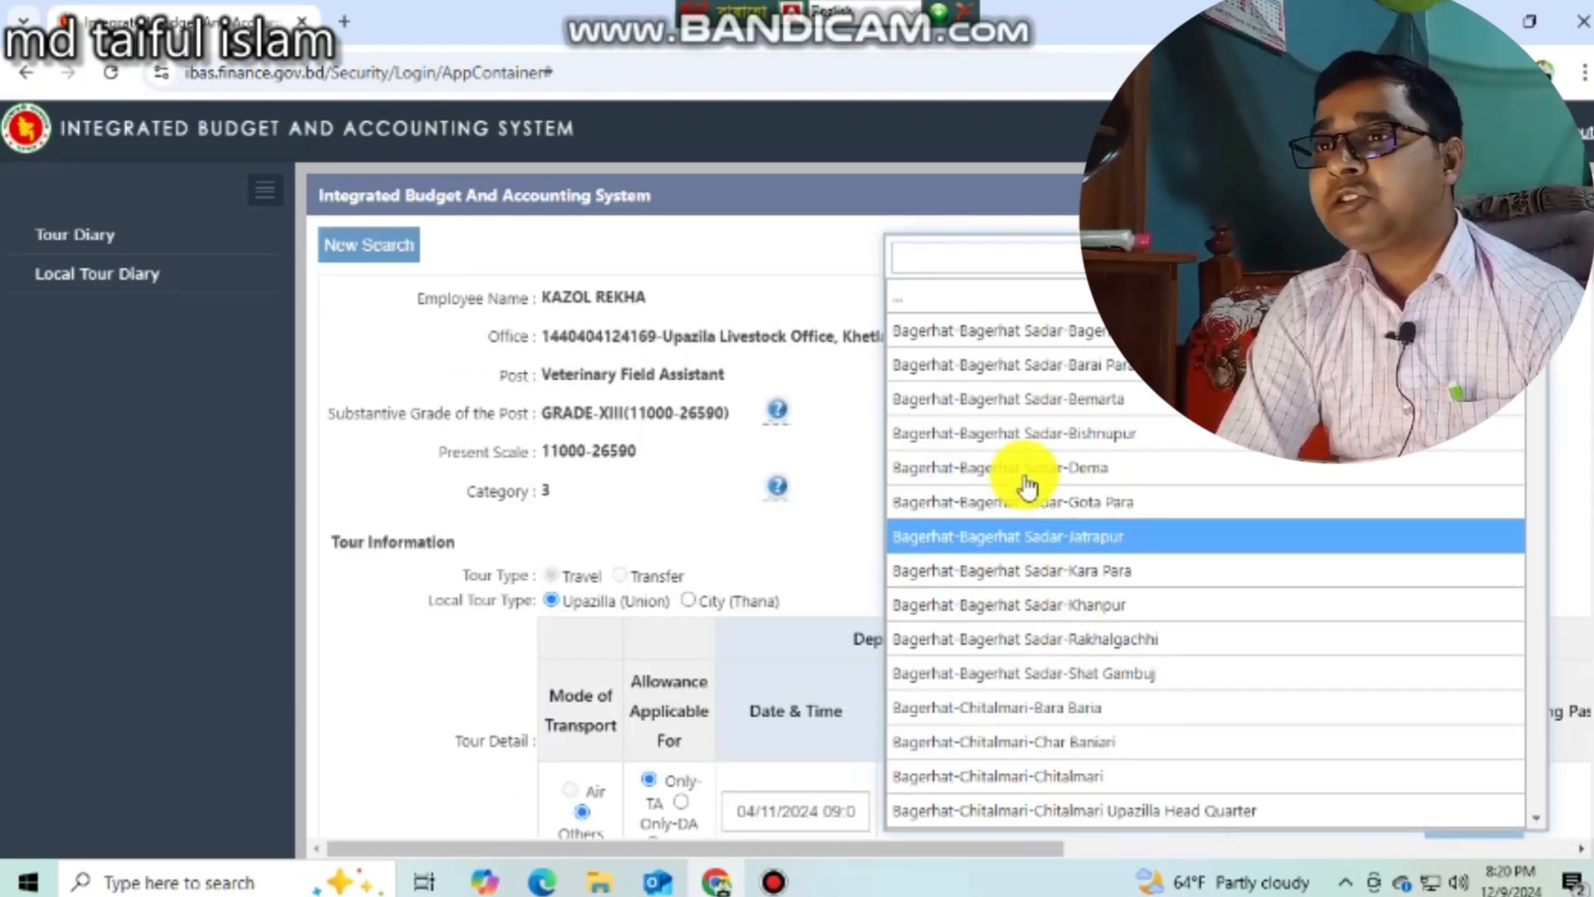
{"action": "scroll", "coordinate": [1109, 521], "scroll_direction": "down", "scroll_amount": 15}
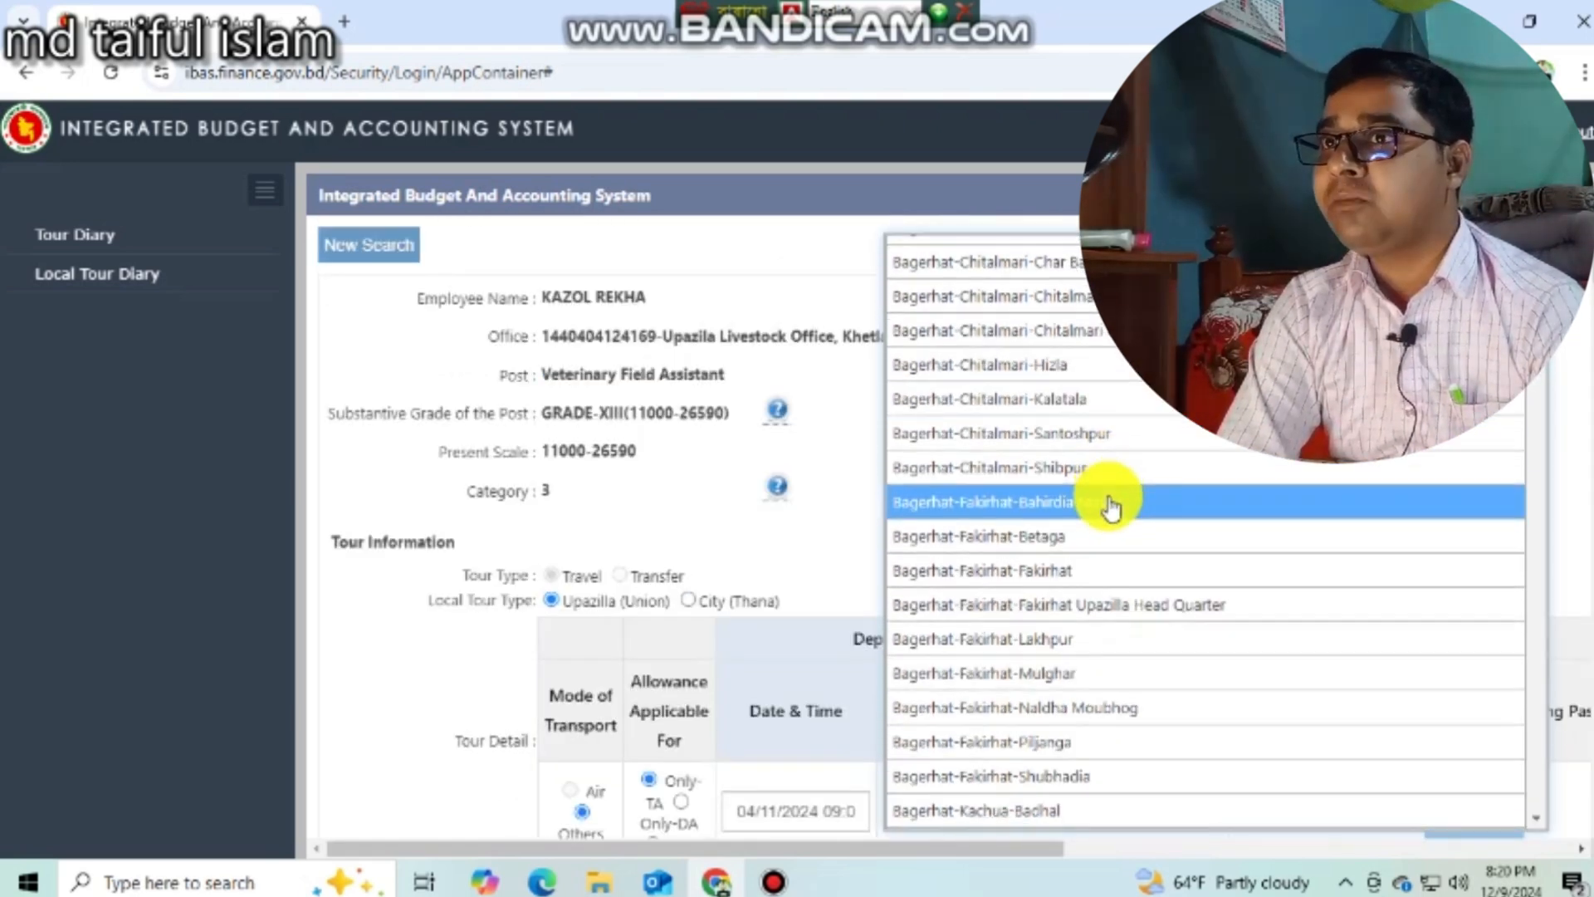
{"action": "scroll", "coordinate": [1032, 498], "scroll_direction": "down", "scroll_amount": 20}
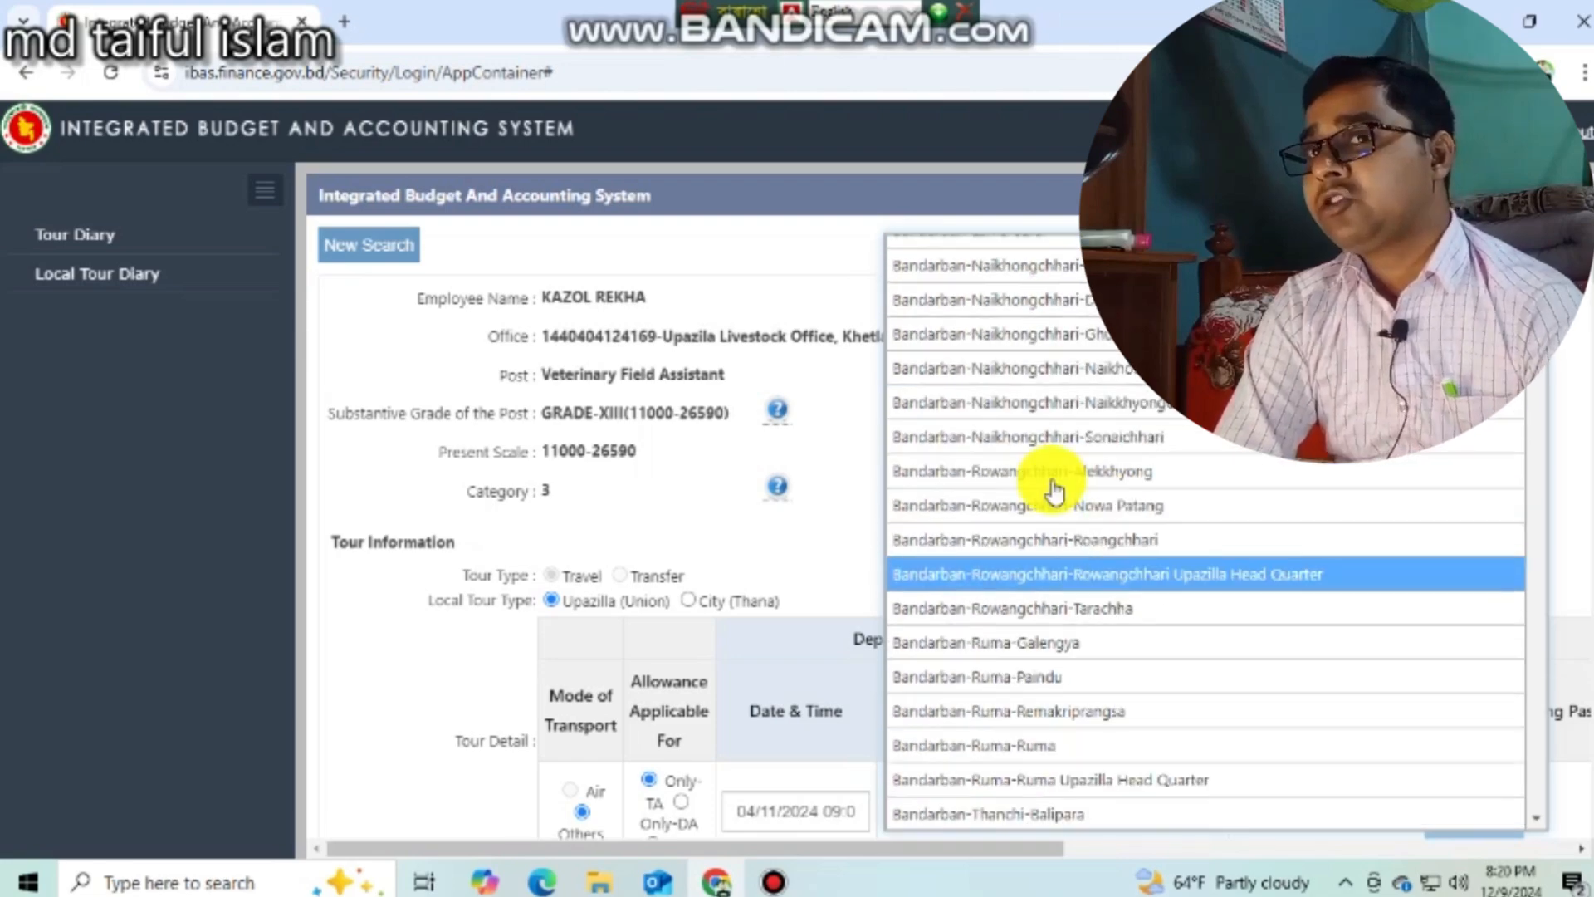
{"action": "scroll", "coordinate": [1034, 467], "scroll_direction": "down", "scroll_amount": 5}
{"action": "scroll", "coordinate": [1114, 412], "scroll_direction": "up", "scroll_amount": 20}
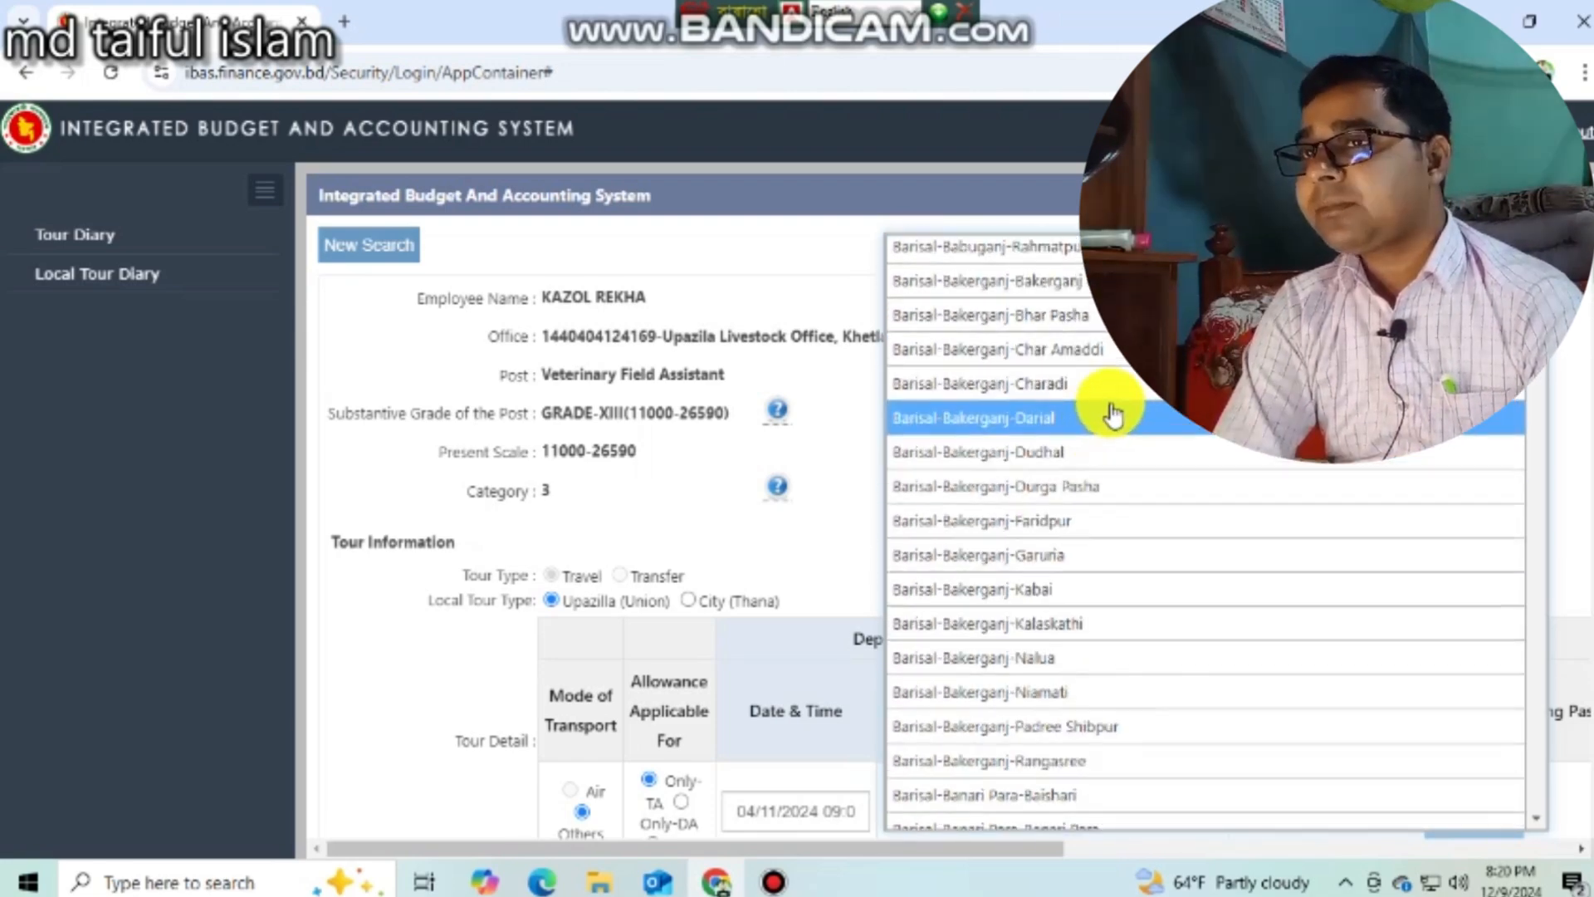
{"action": "scroll", "coordinate": [1117, 378], "scroll_direction": "up", "scroll_amount": 20}
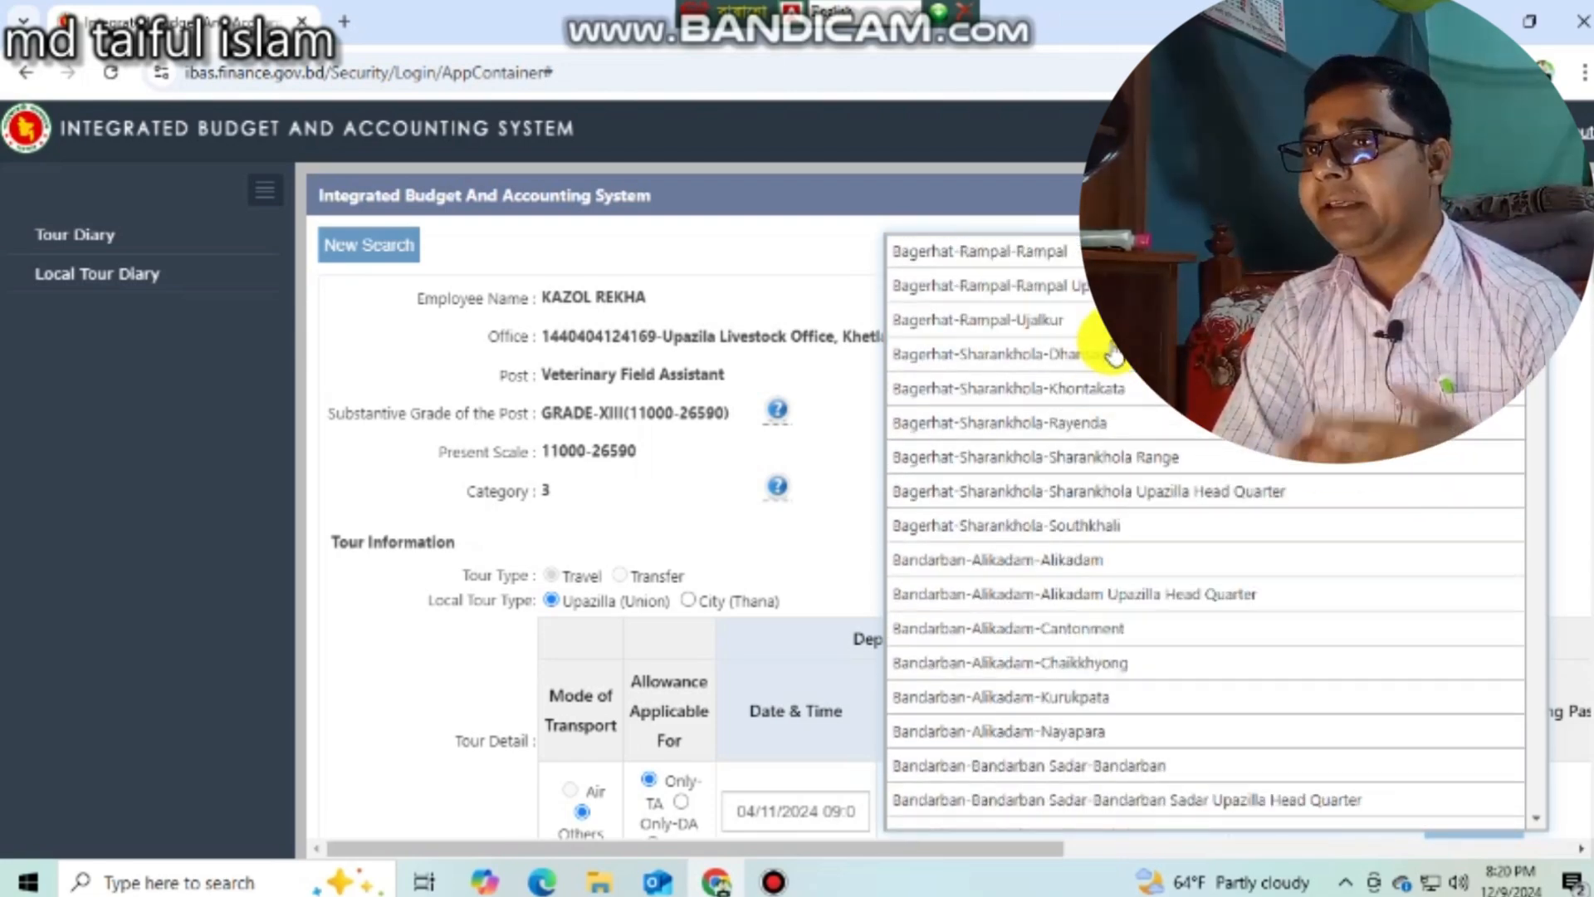
{"action": "scroll", "coordinate": [1038, 324], "scroll_direction": "up", "scroll_amount": 5}
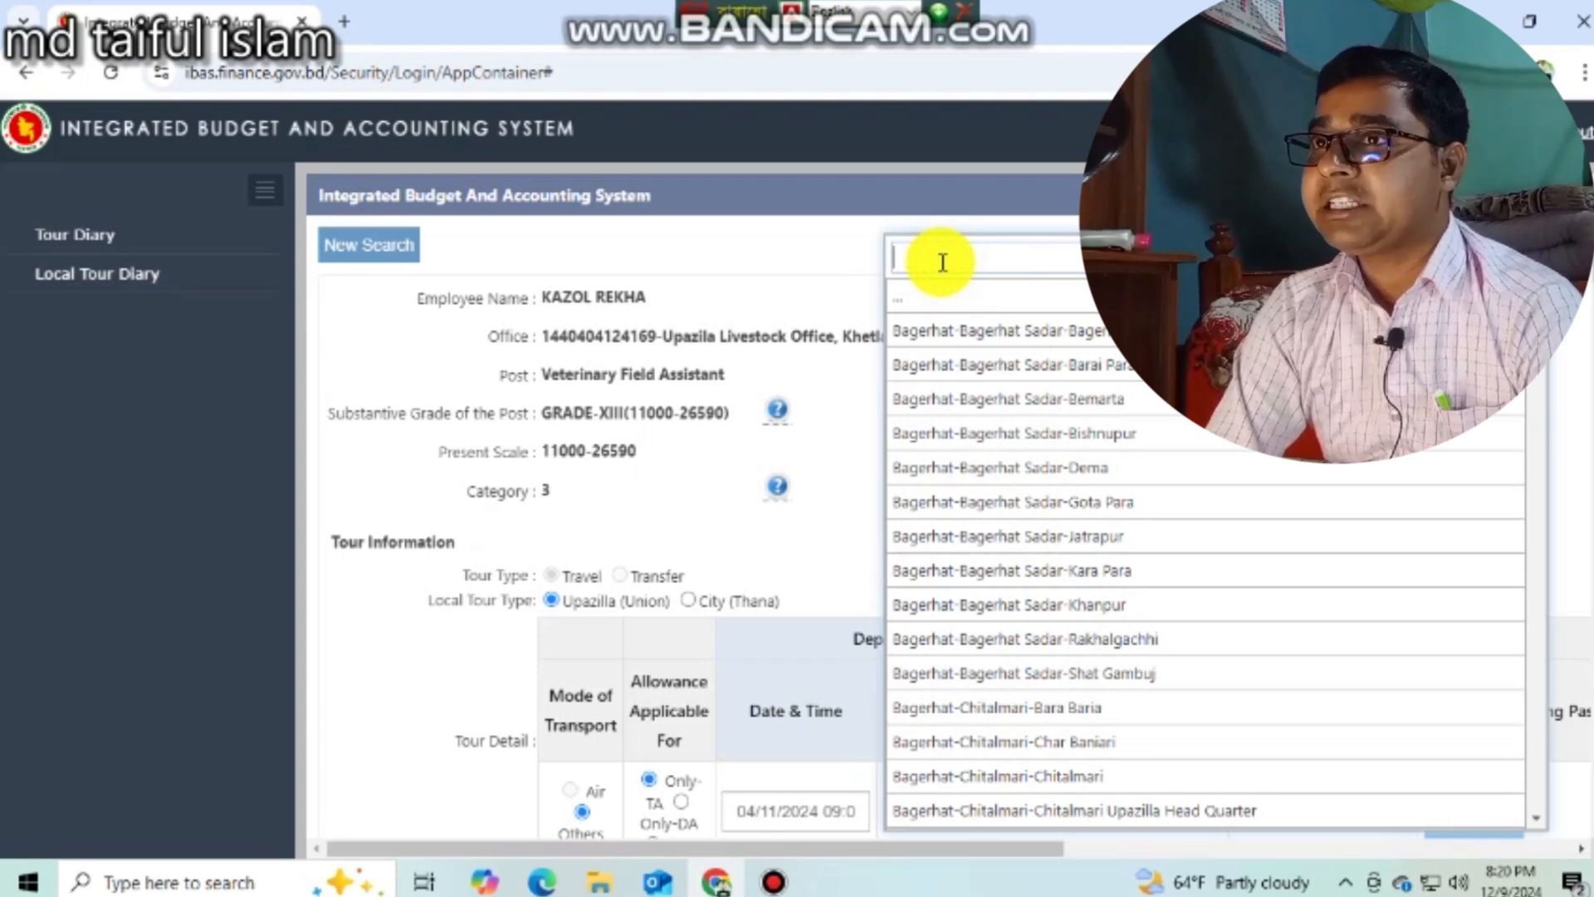
{"action": "type", "text": "khet"}
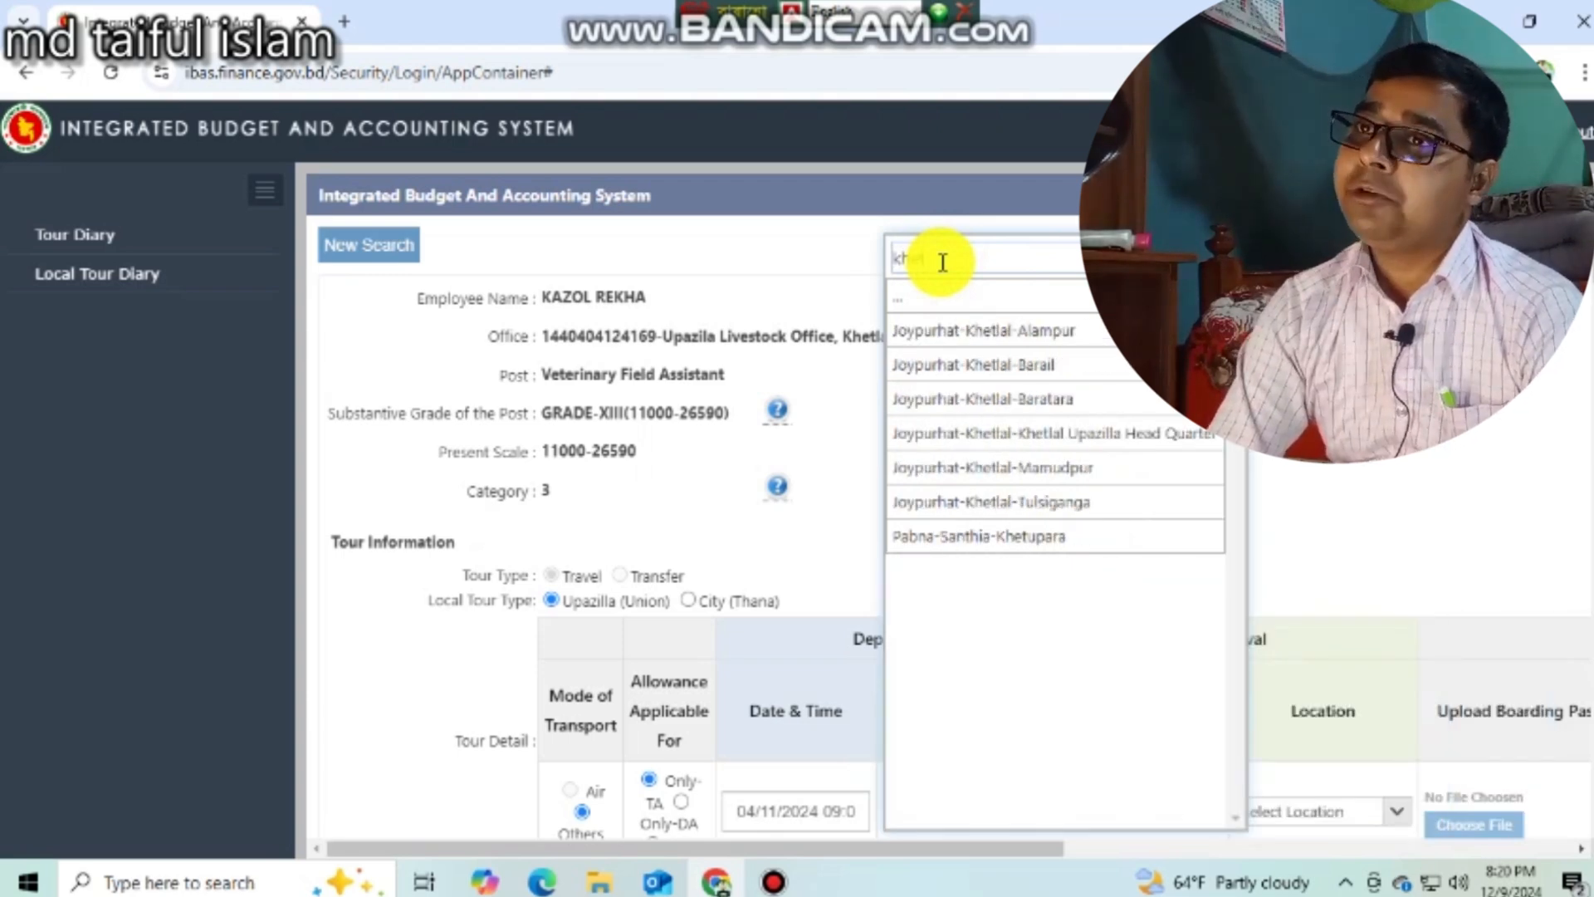
{"action": "type", "text": "lal"}
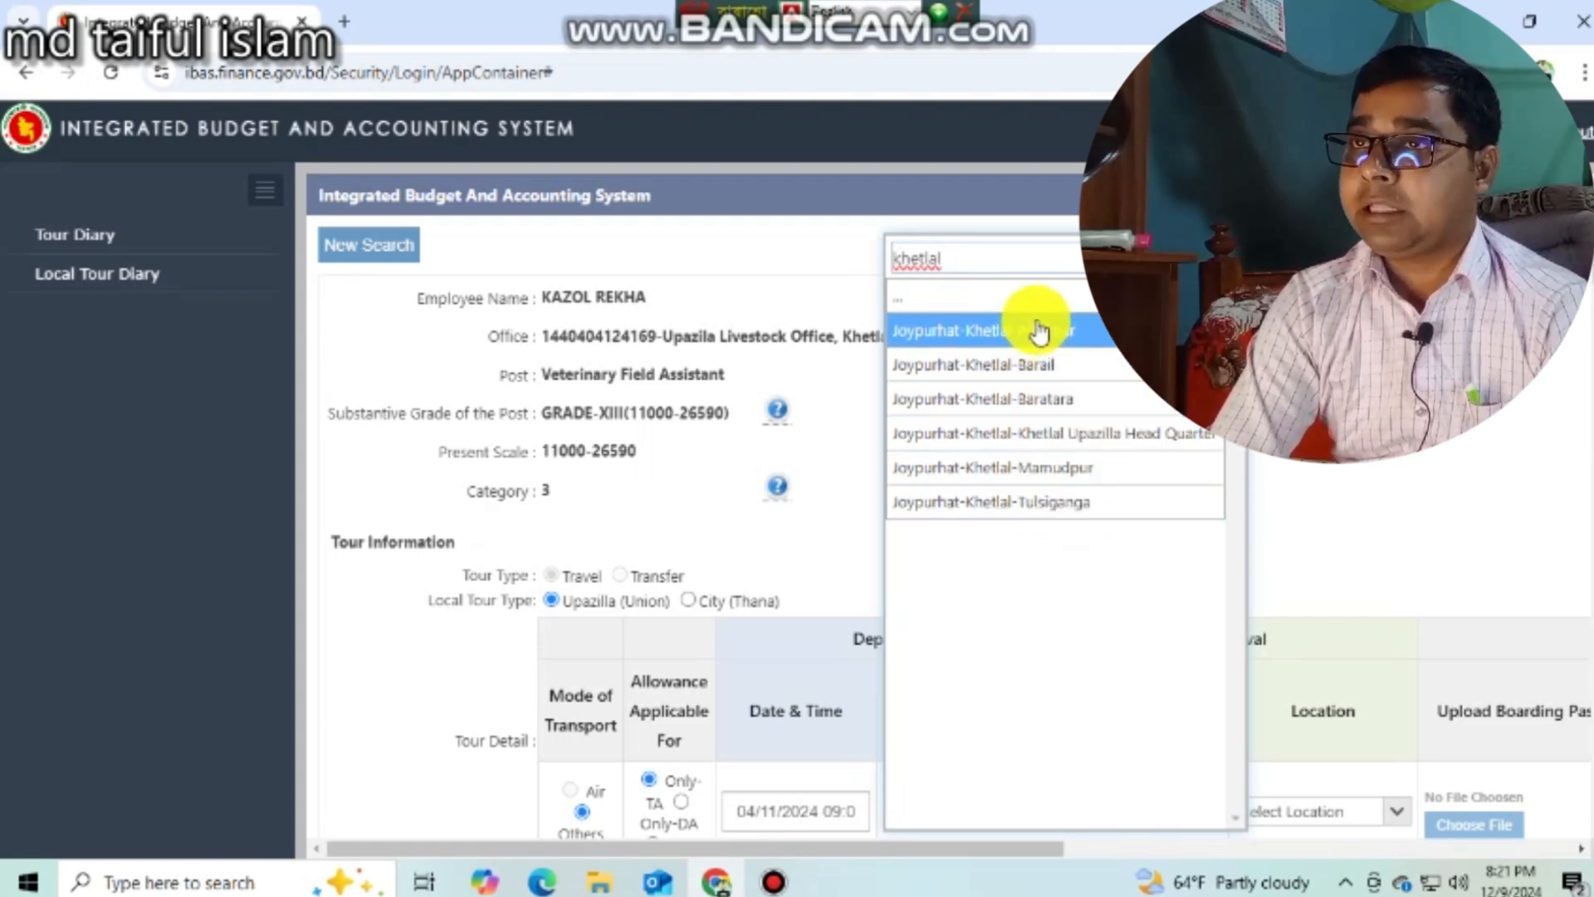
{"action": "left_click", "coordinate": [1056, 440]}
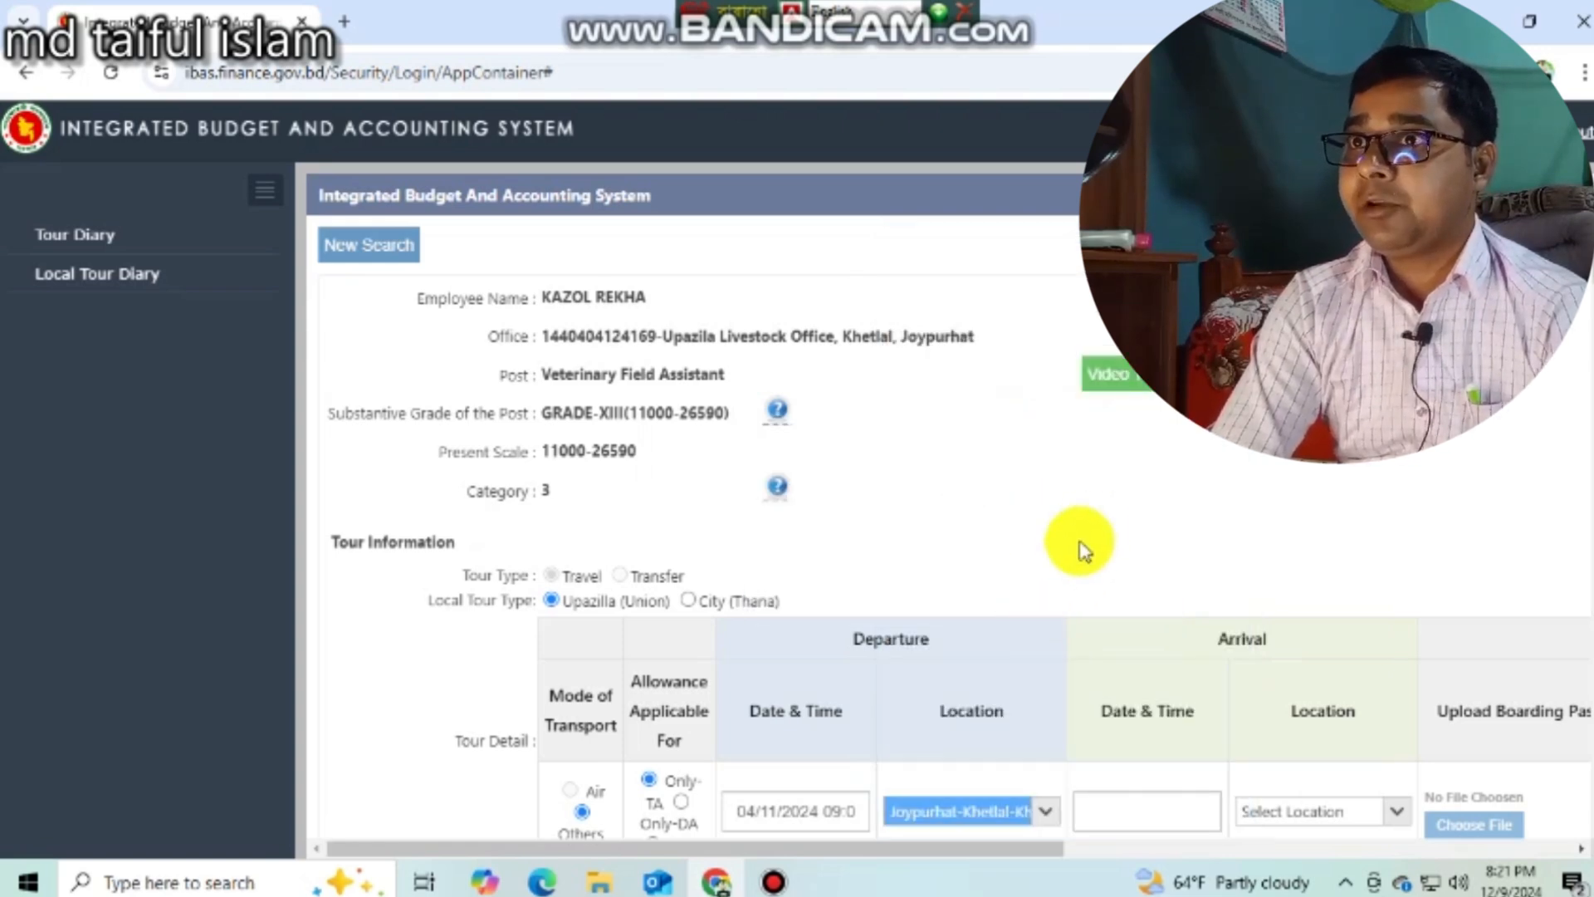
- Set the arrival date and time to 04/11/2024 10:00 and the arrival location to Joypurhat-Khetlal-Alampur
{"action": "scroll", "coordinate": [1342, 687], "scroll_direction": "down", "scroll_amount": 1}
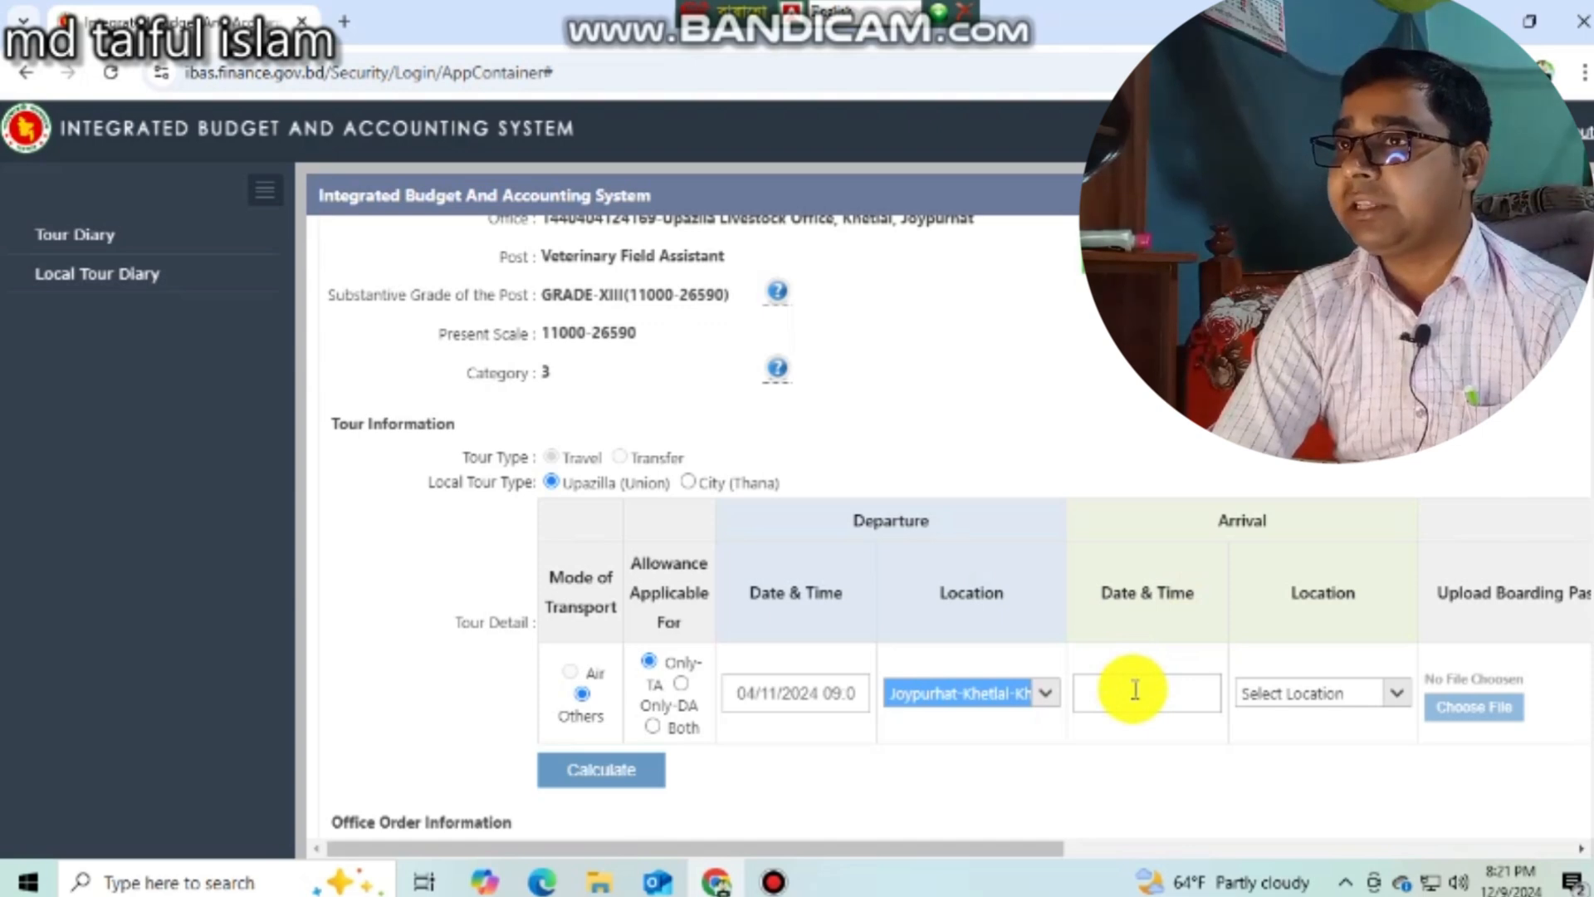
{"action": "left_click", "coordinate": [1270, 696]}
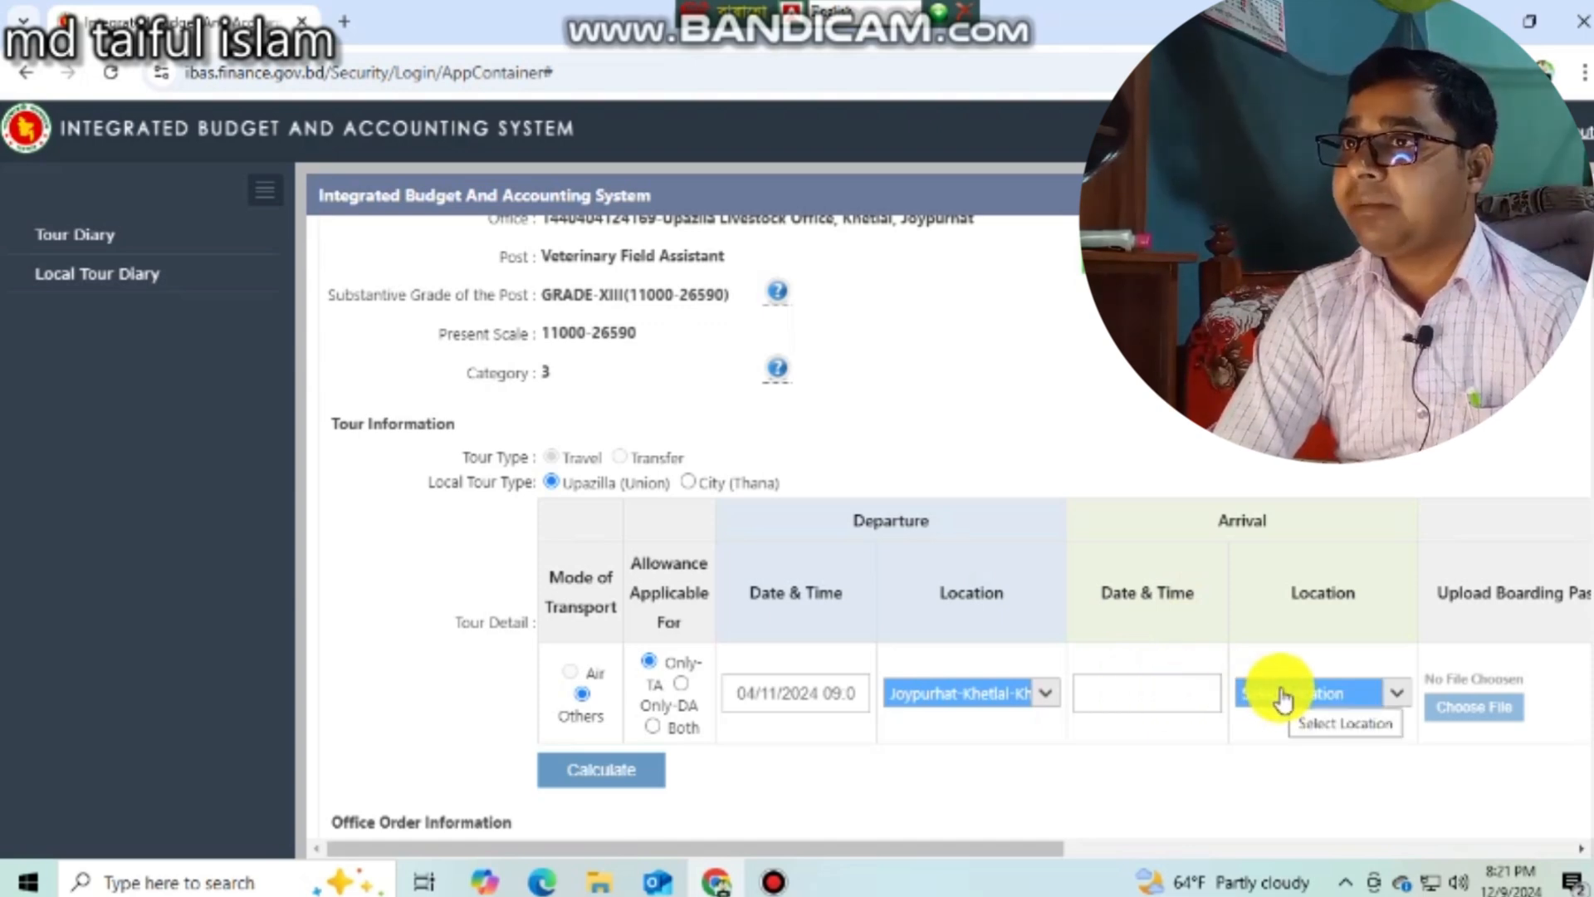
{"action": "left_click", "coordinate": [1140, 694]}
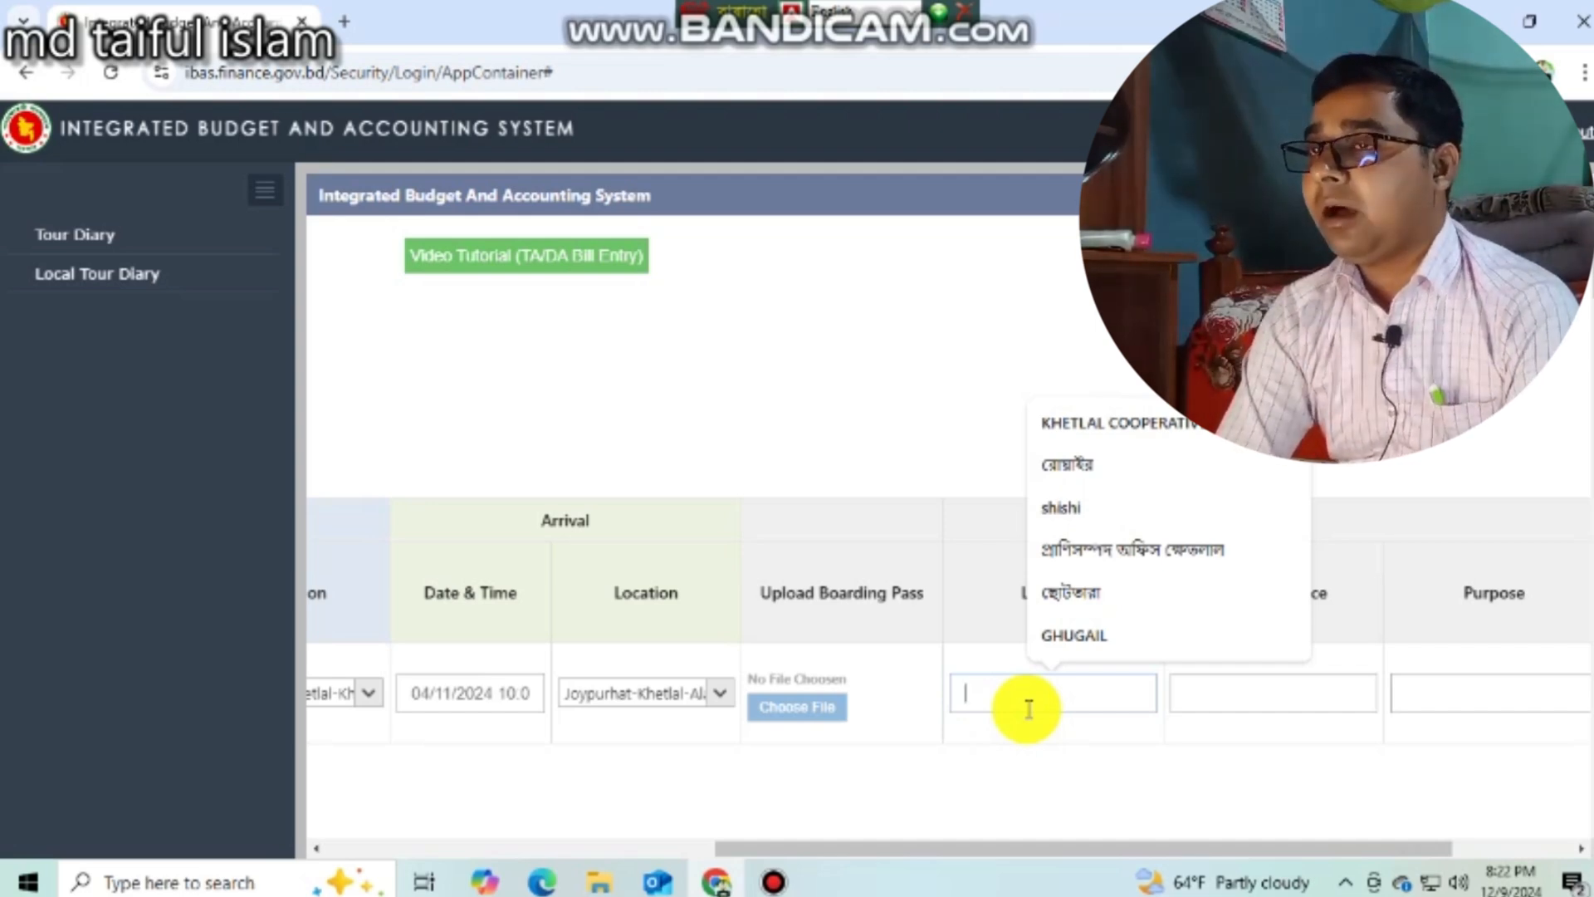
- Enter shoholy as the local tour location and 18 as the local distance
{"action": "type", "text": "s"}
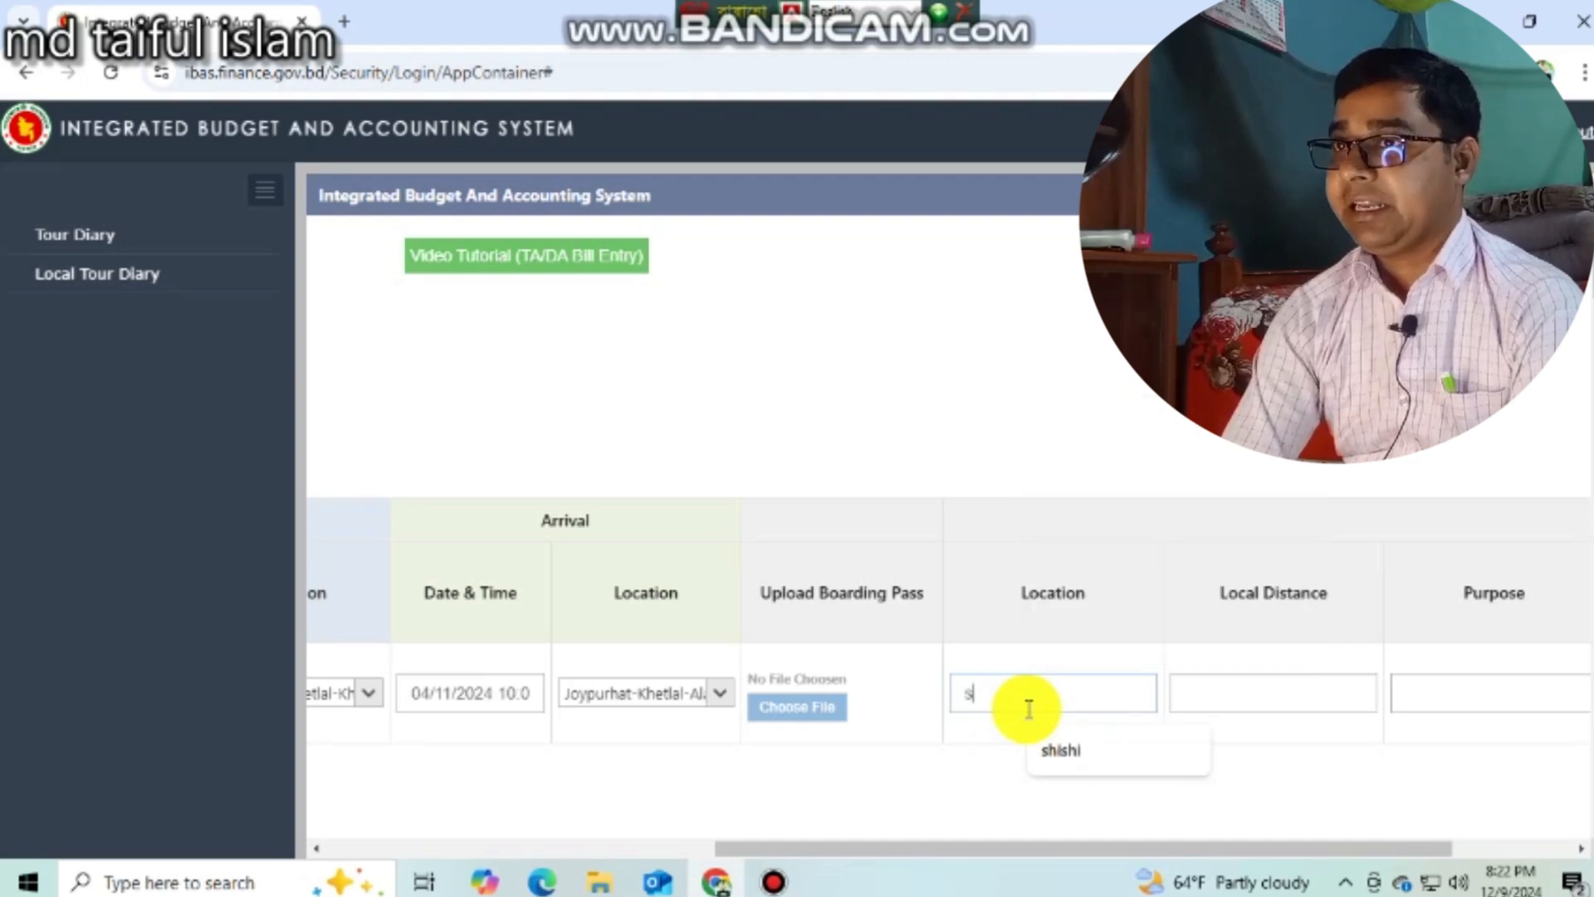
{"action": "type", "text": "hoholy"}
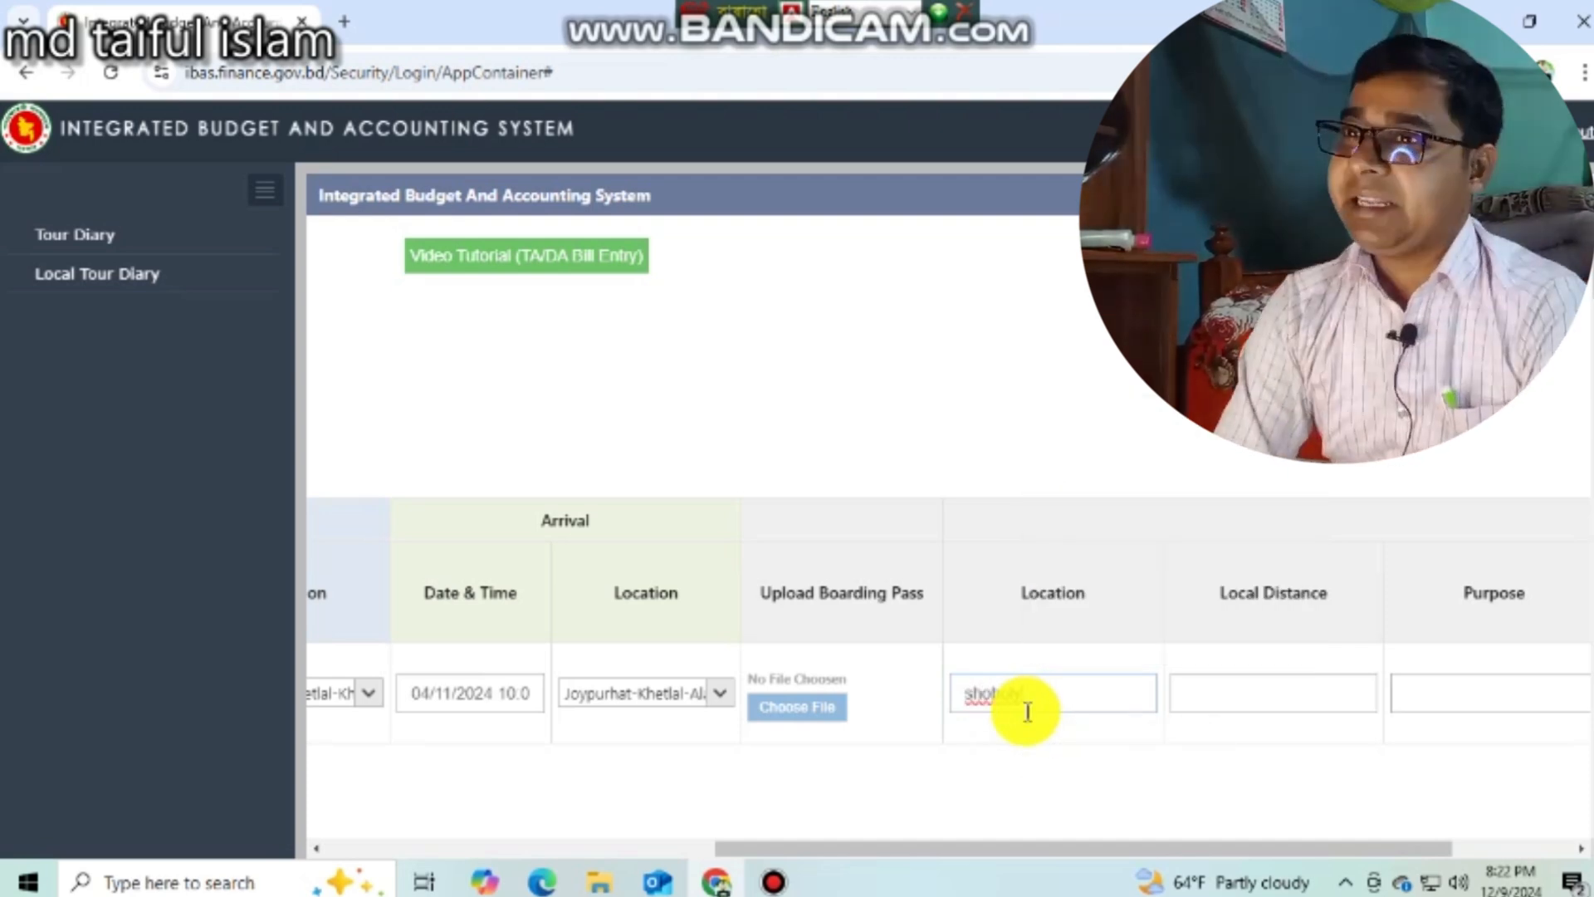
{"action": "left_click", "coordinate": [1246, 695]}
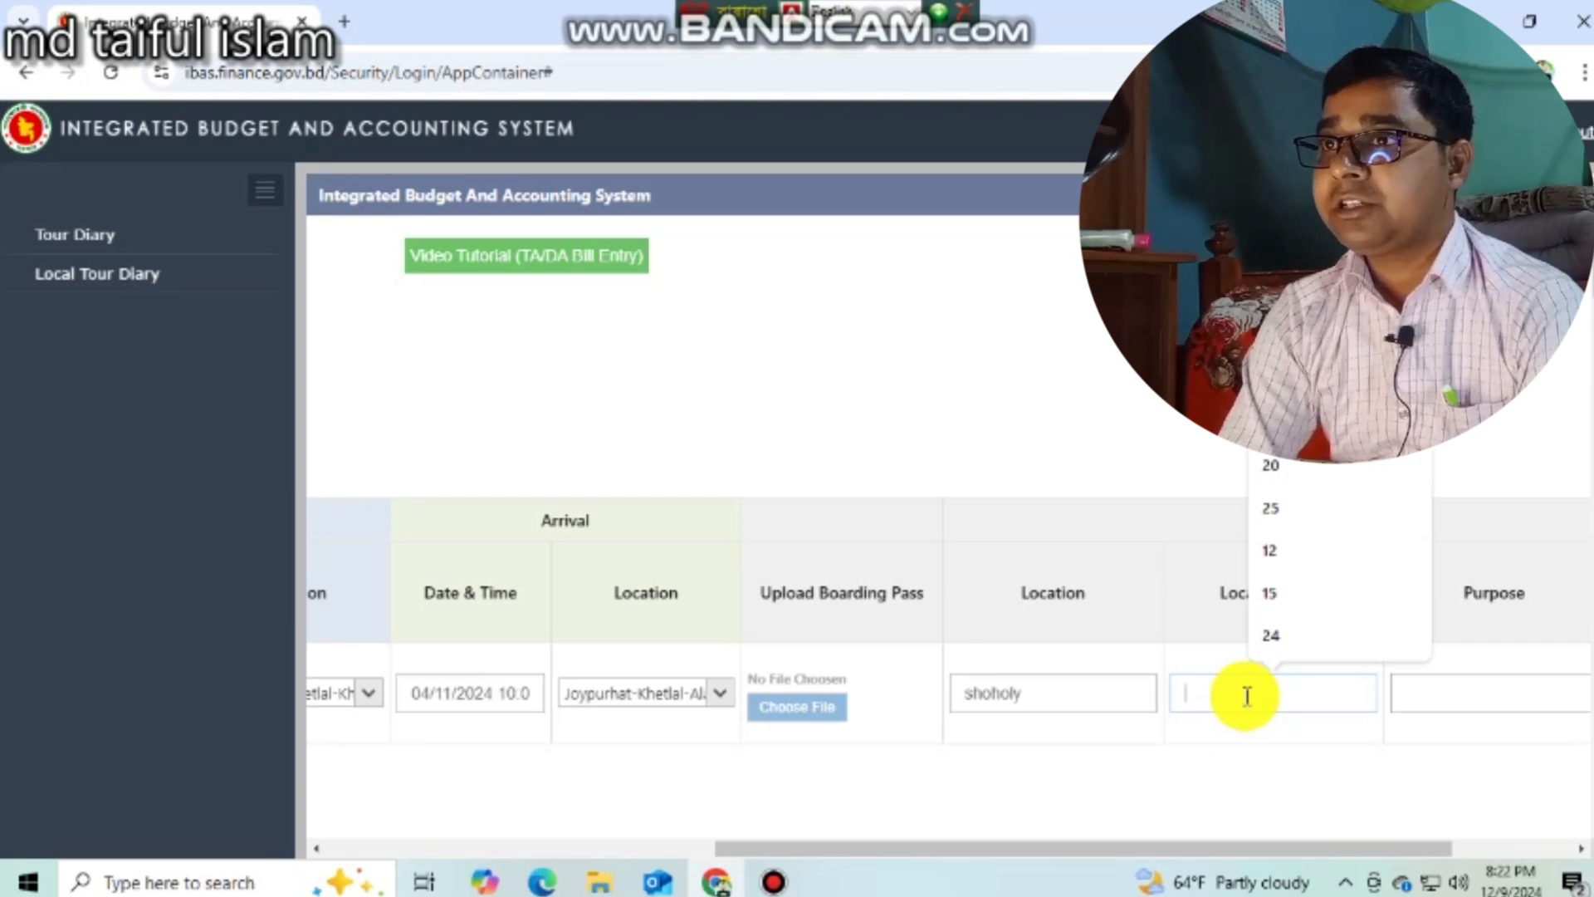
{"action": "type", "text": "18"}
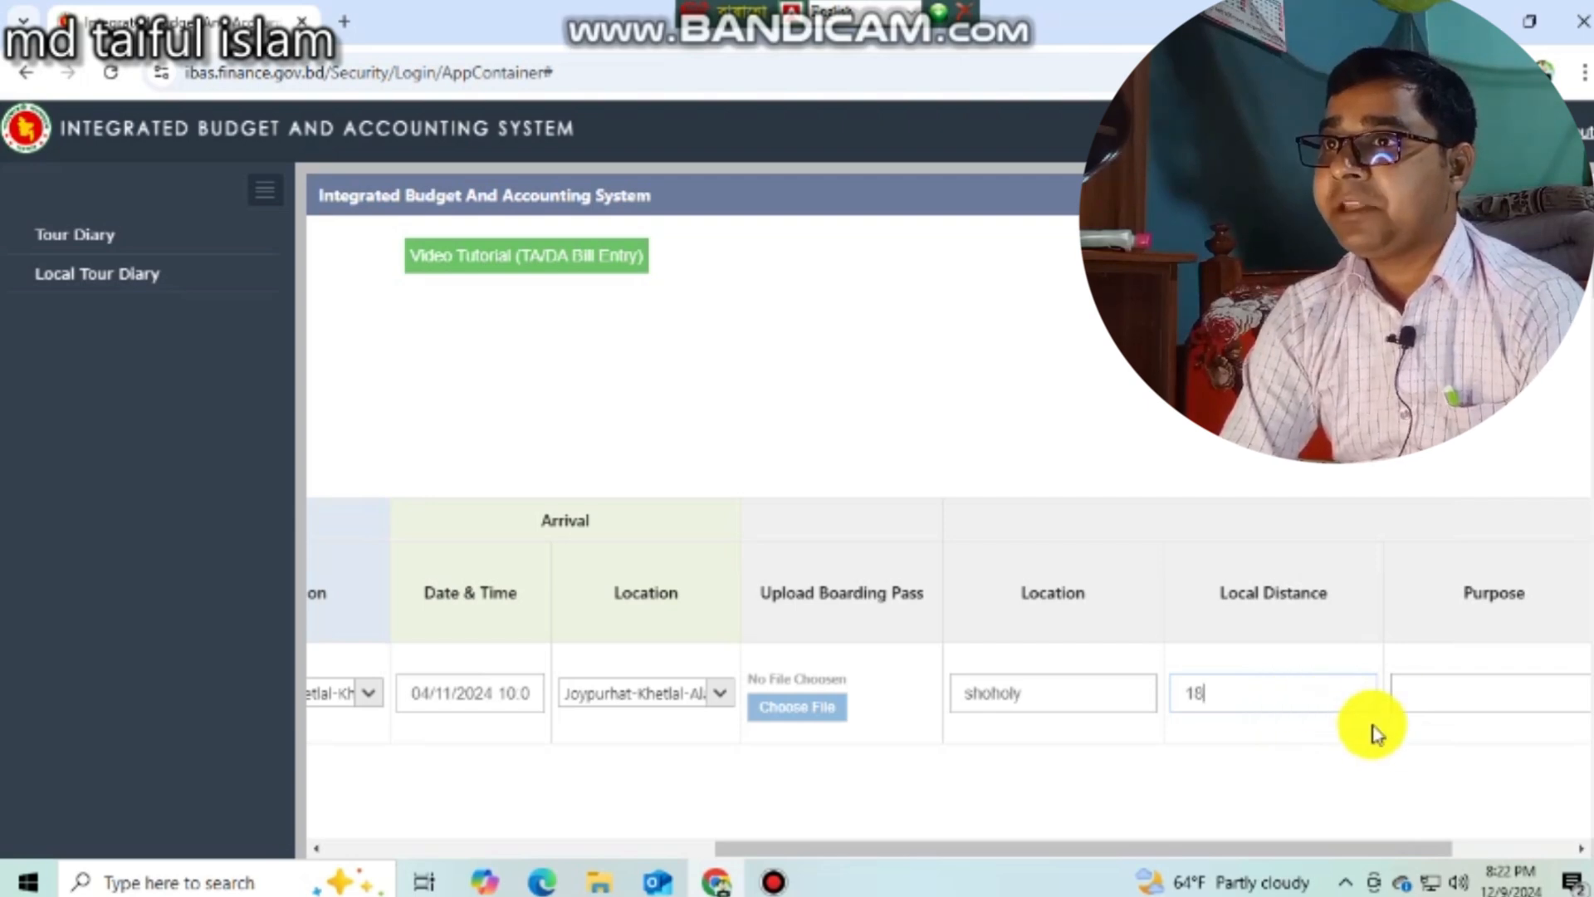
- Set the purpose to Other with the comment "travel for vaccination" and add the completed row to the tour details
{"action": "left_click", "coordinate": [1437, 694]}
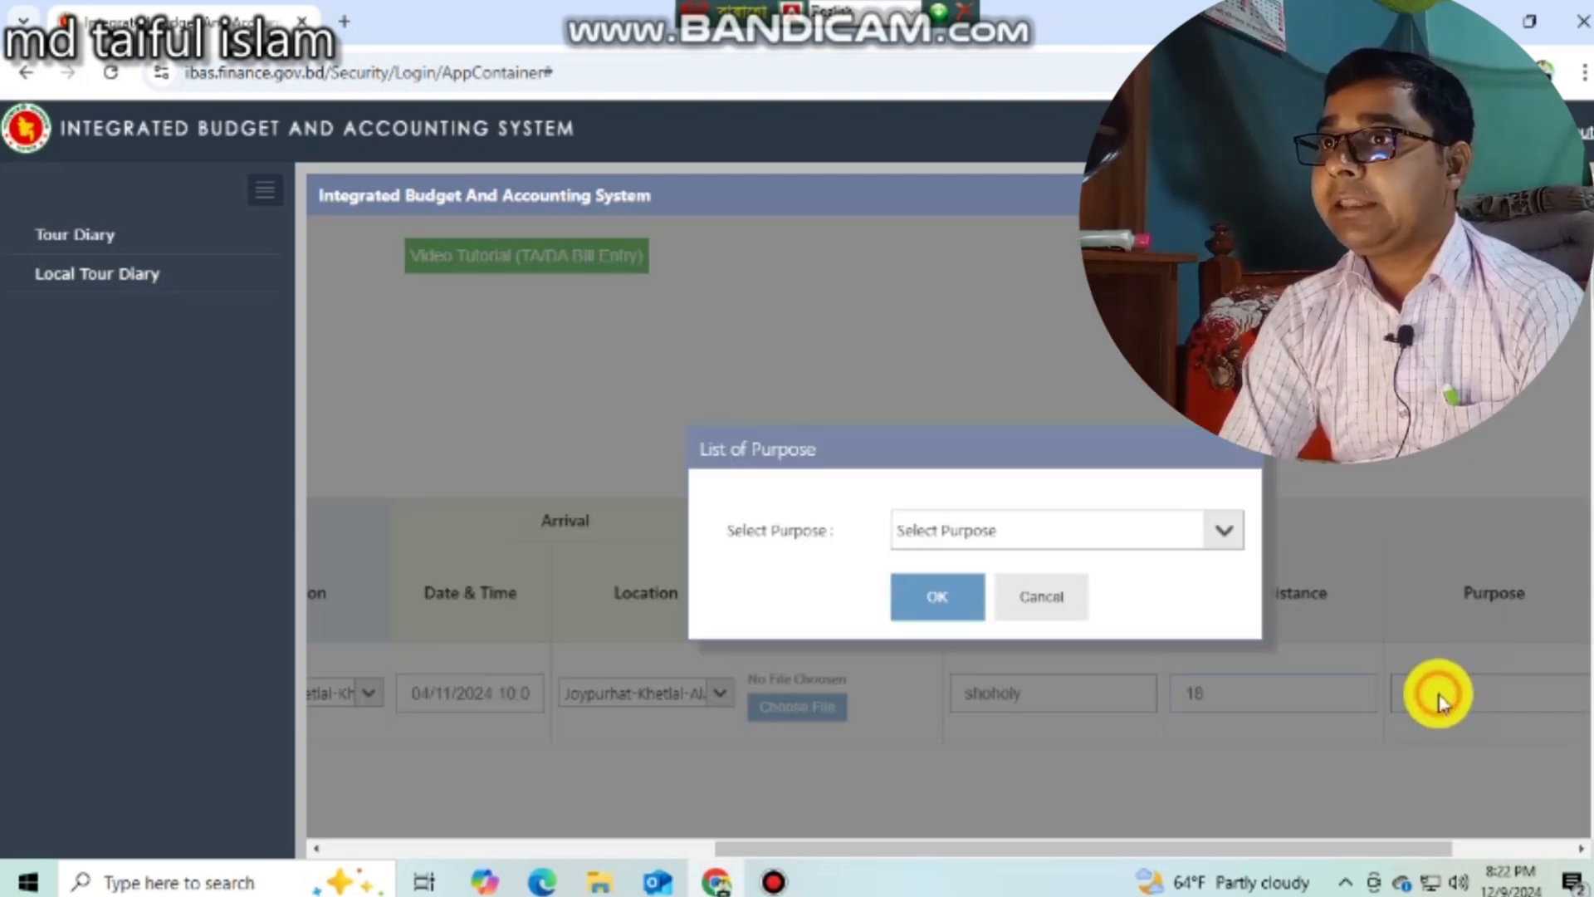
{"action": "left_click", "coordinate": [1226, 538]}
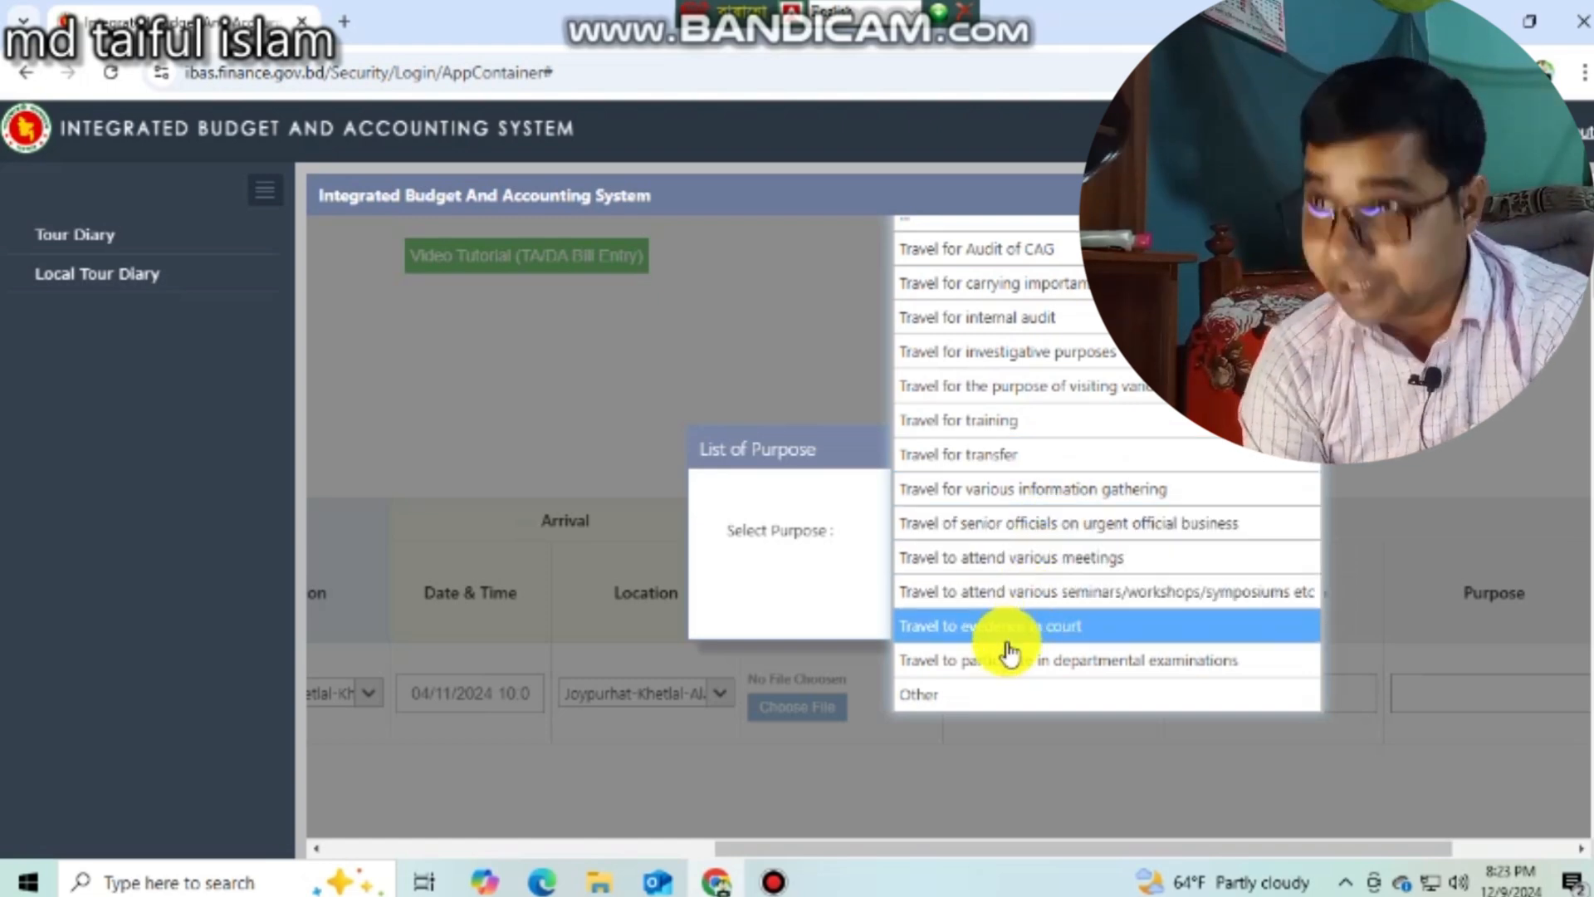
{"action": "left_click", "coordinate": [961, 702]}
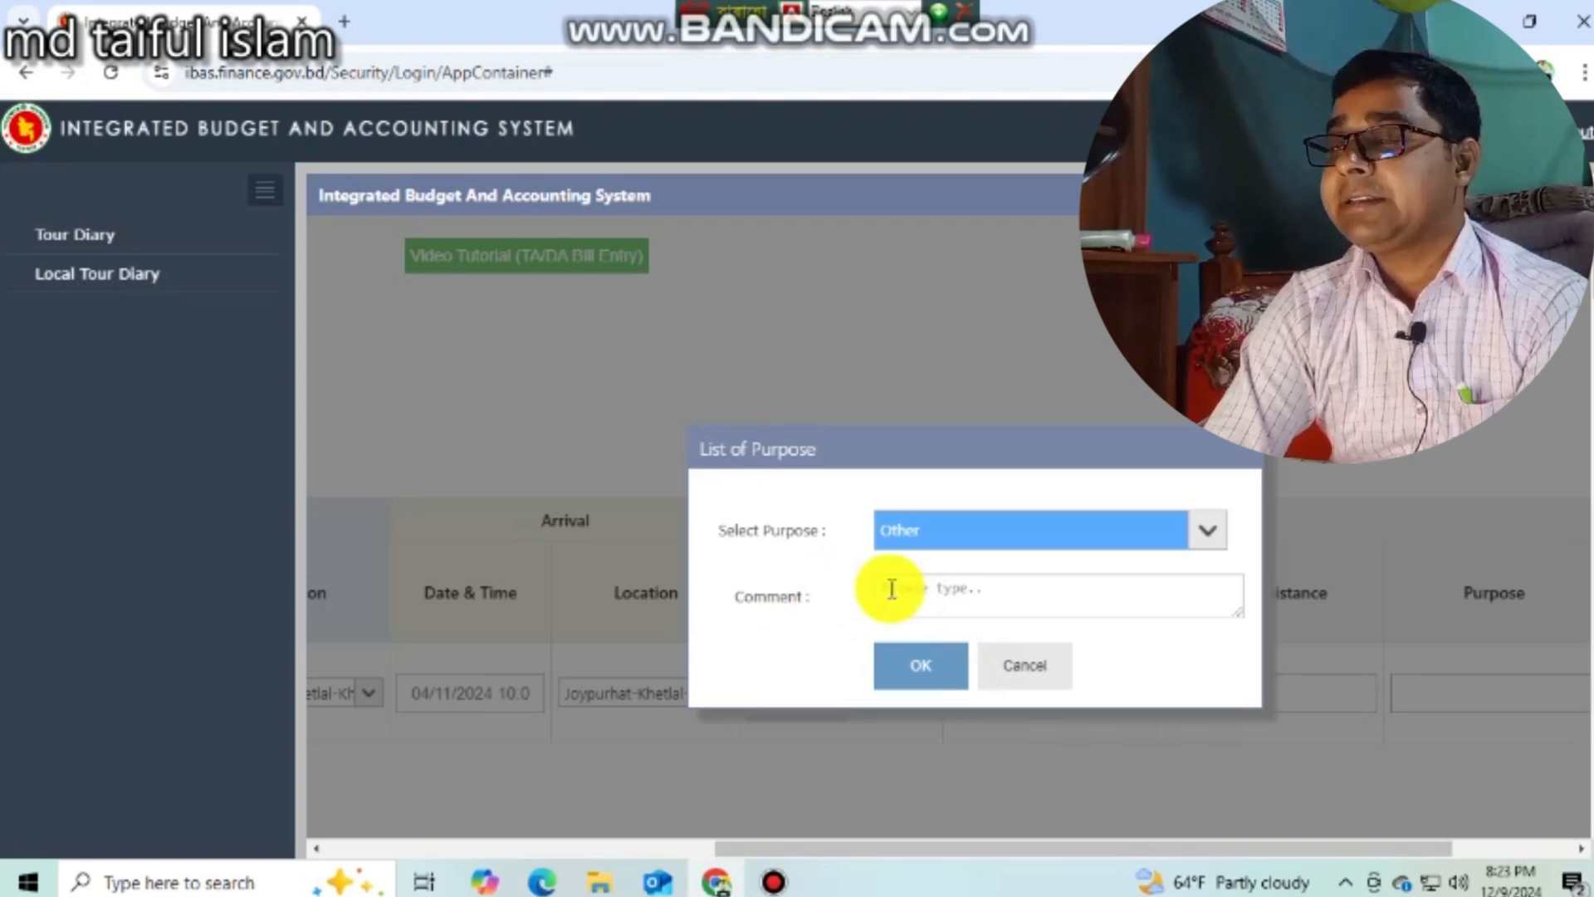
{"action": "left_click", "coordinate": [914, 602]}
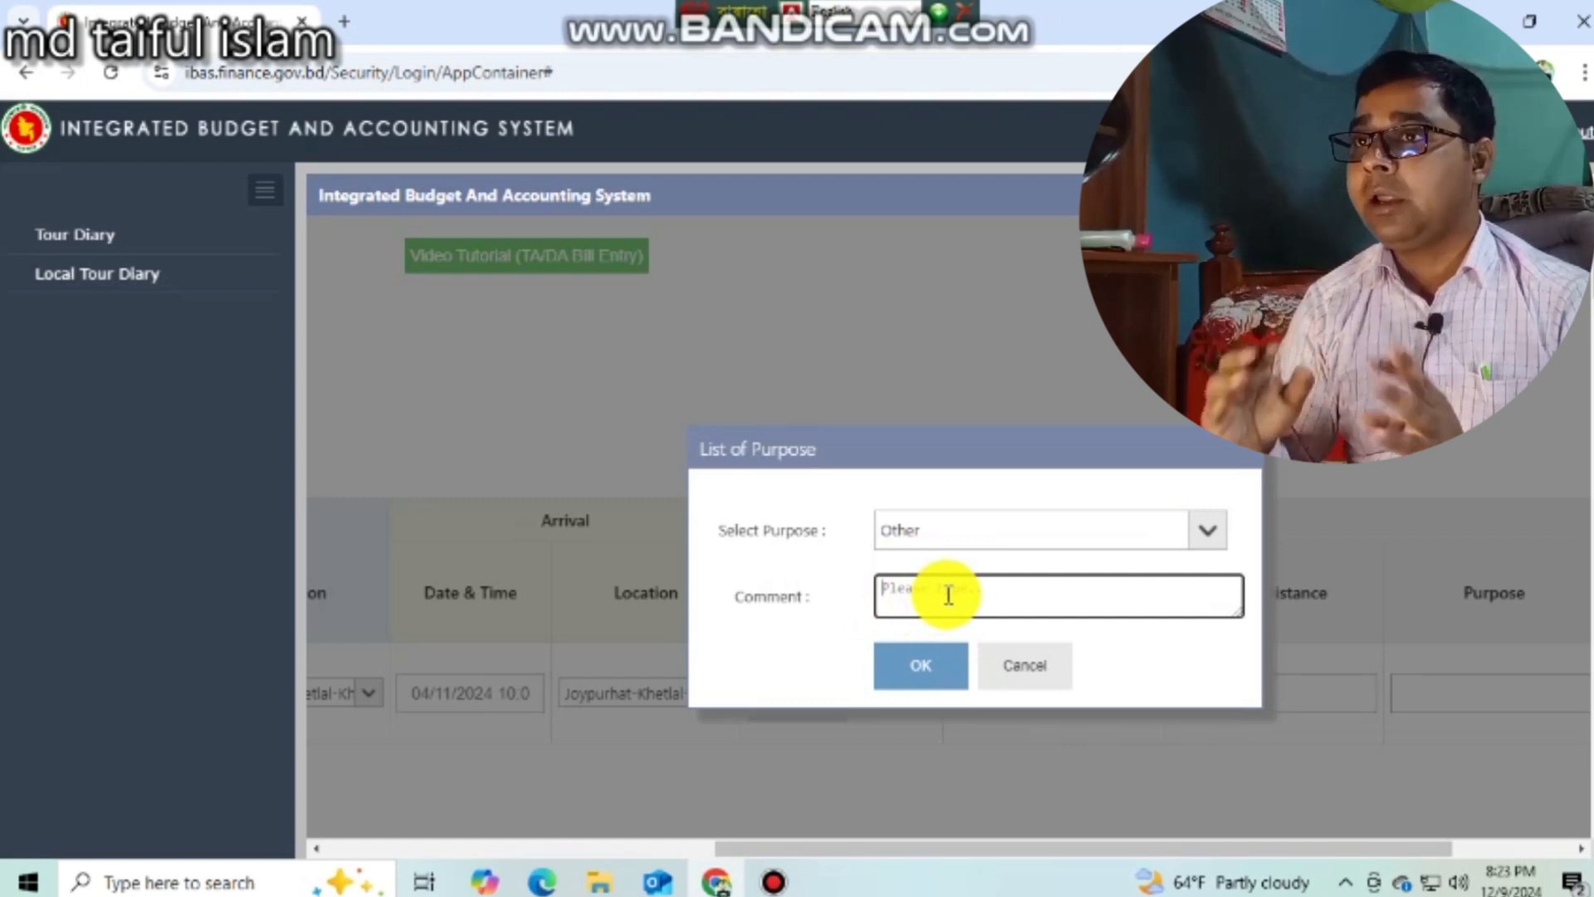
{"action": "type", "text": "t"}
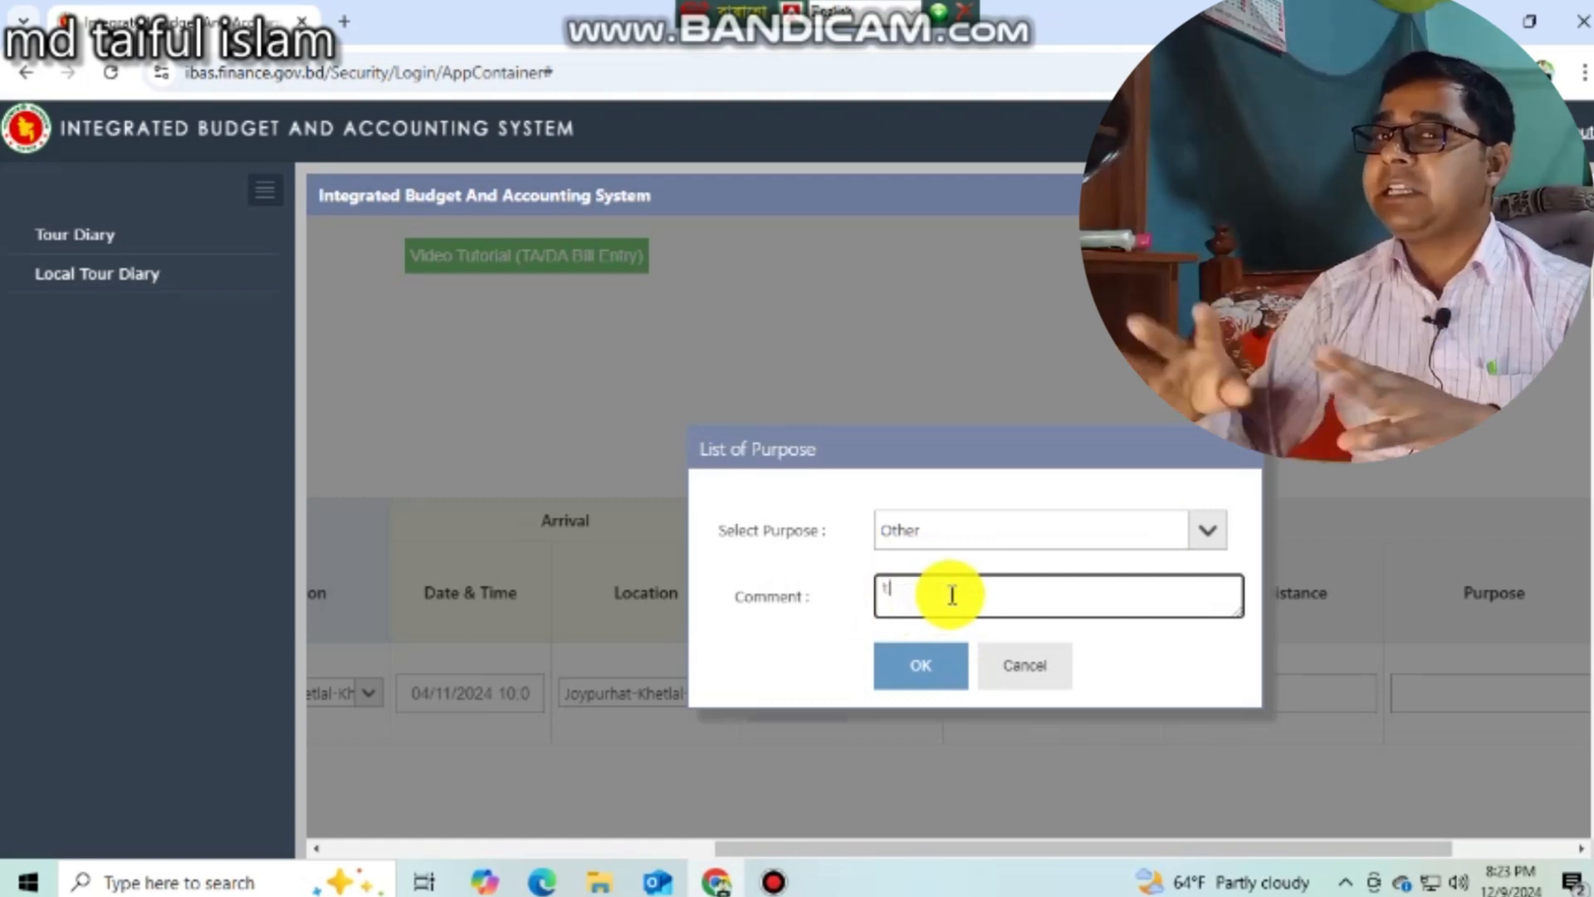
{"action": "type", "text": "ravel for vaccination"}
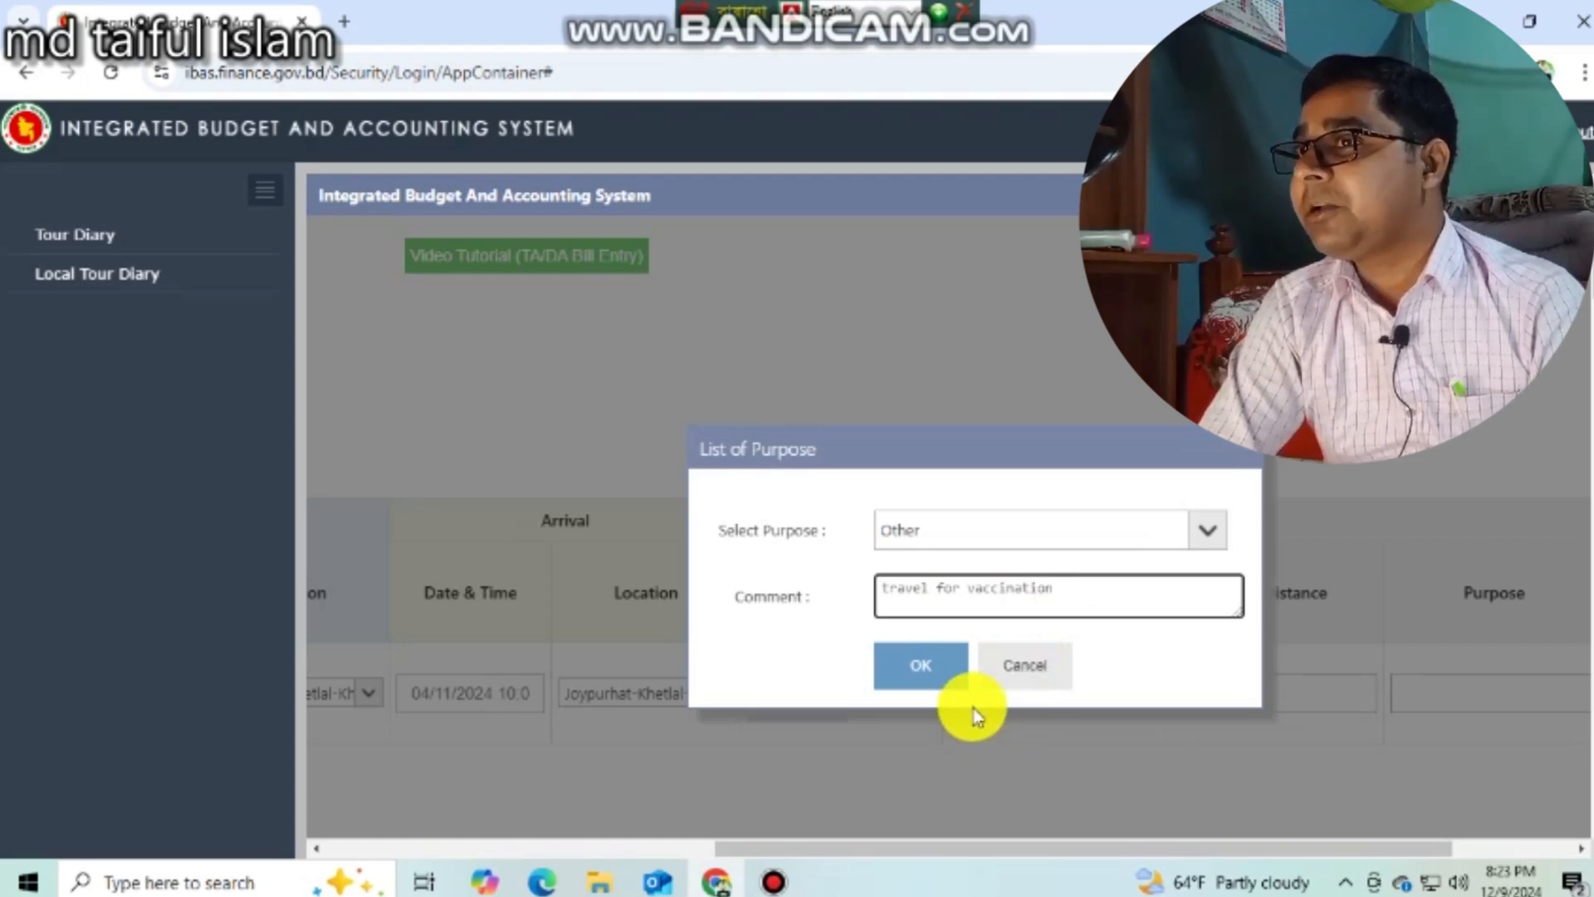
{"action": "left_click", "coordinate": [932, 671]}
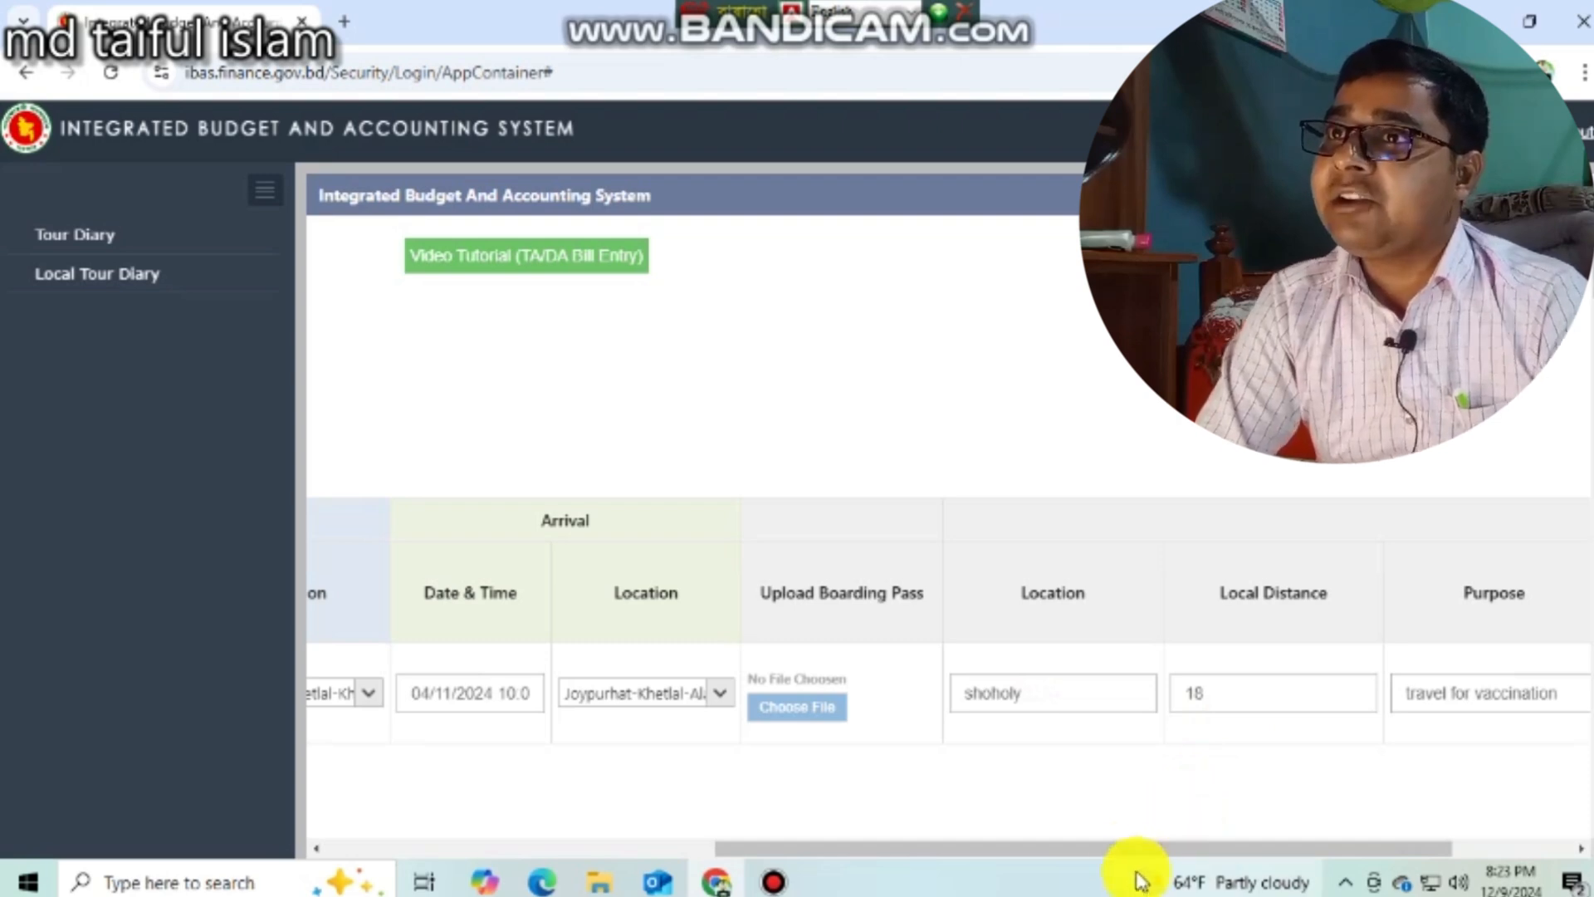
{"action": "left_click_drag", "start_coordinate": [1125, 847], "coordinate": [1327, 853]}
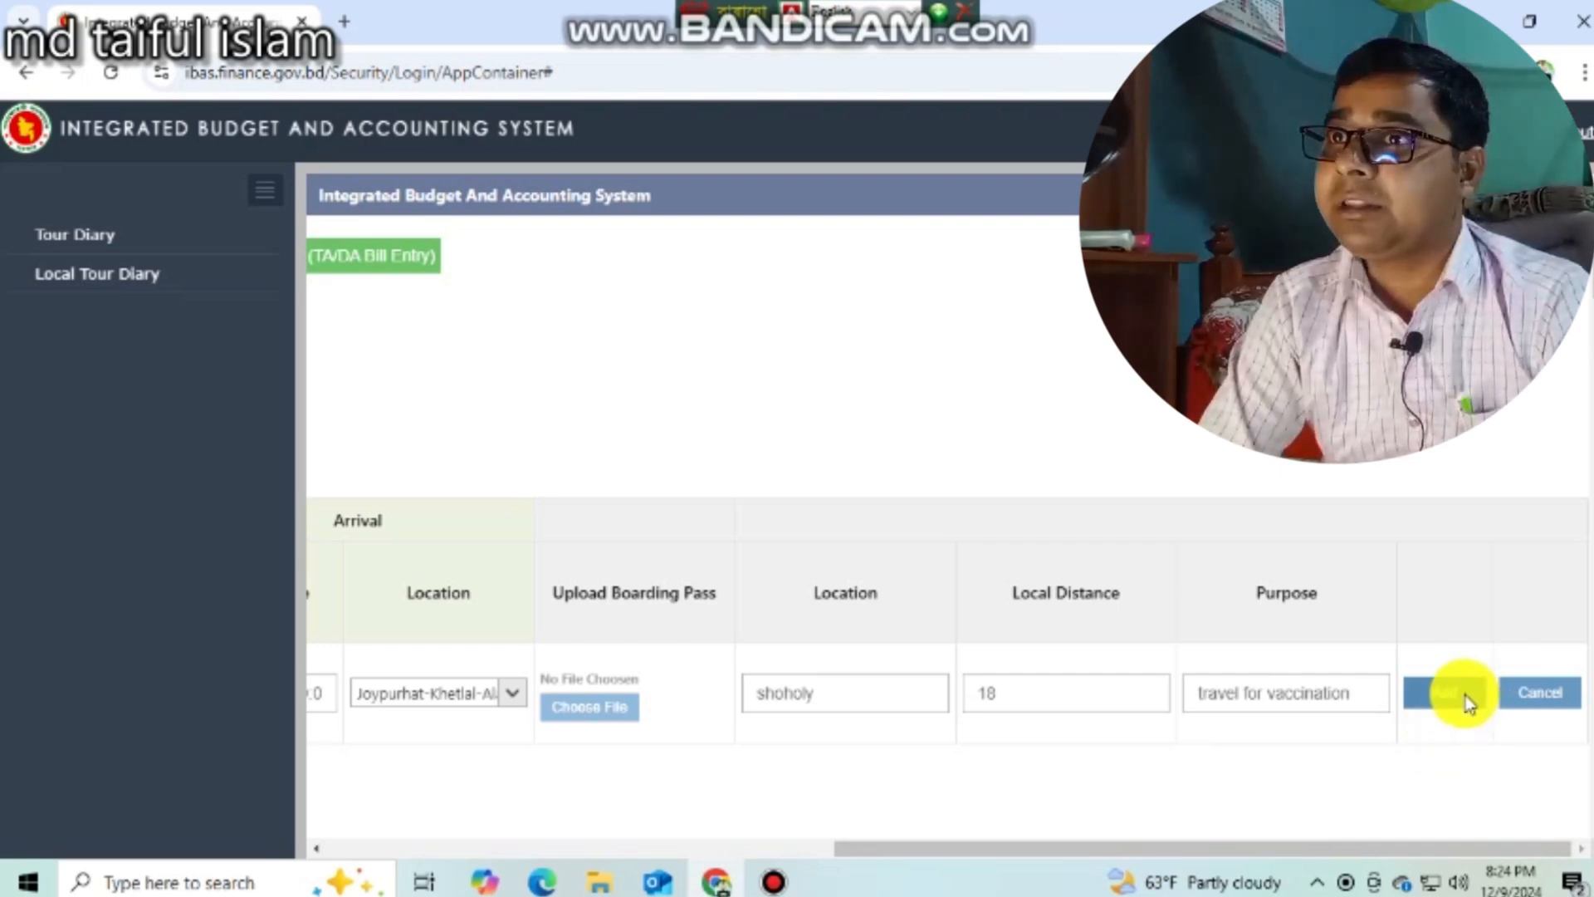
{"action": "left_click", "coordinate": [1459, 702]}
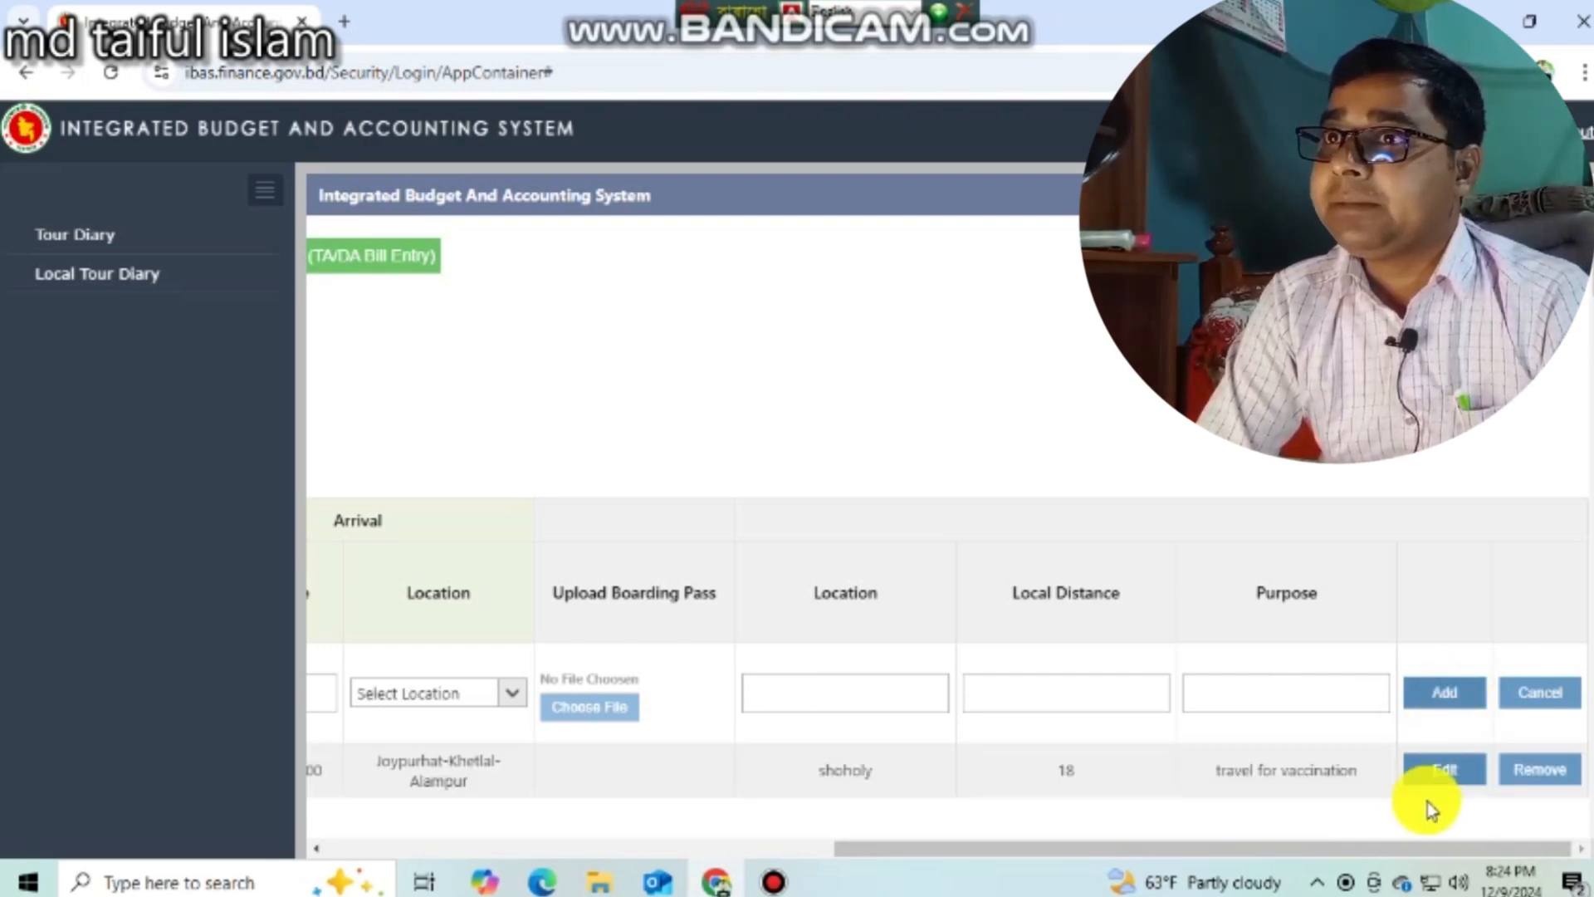
- For the return trip row, select Only-TA as the allowance and set the departure date and time to 04/11/2024 15:00
{"action": "left_click_drag", "start_coordinate": [1293, 859], "coordinate": [804, 884]}
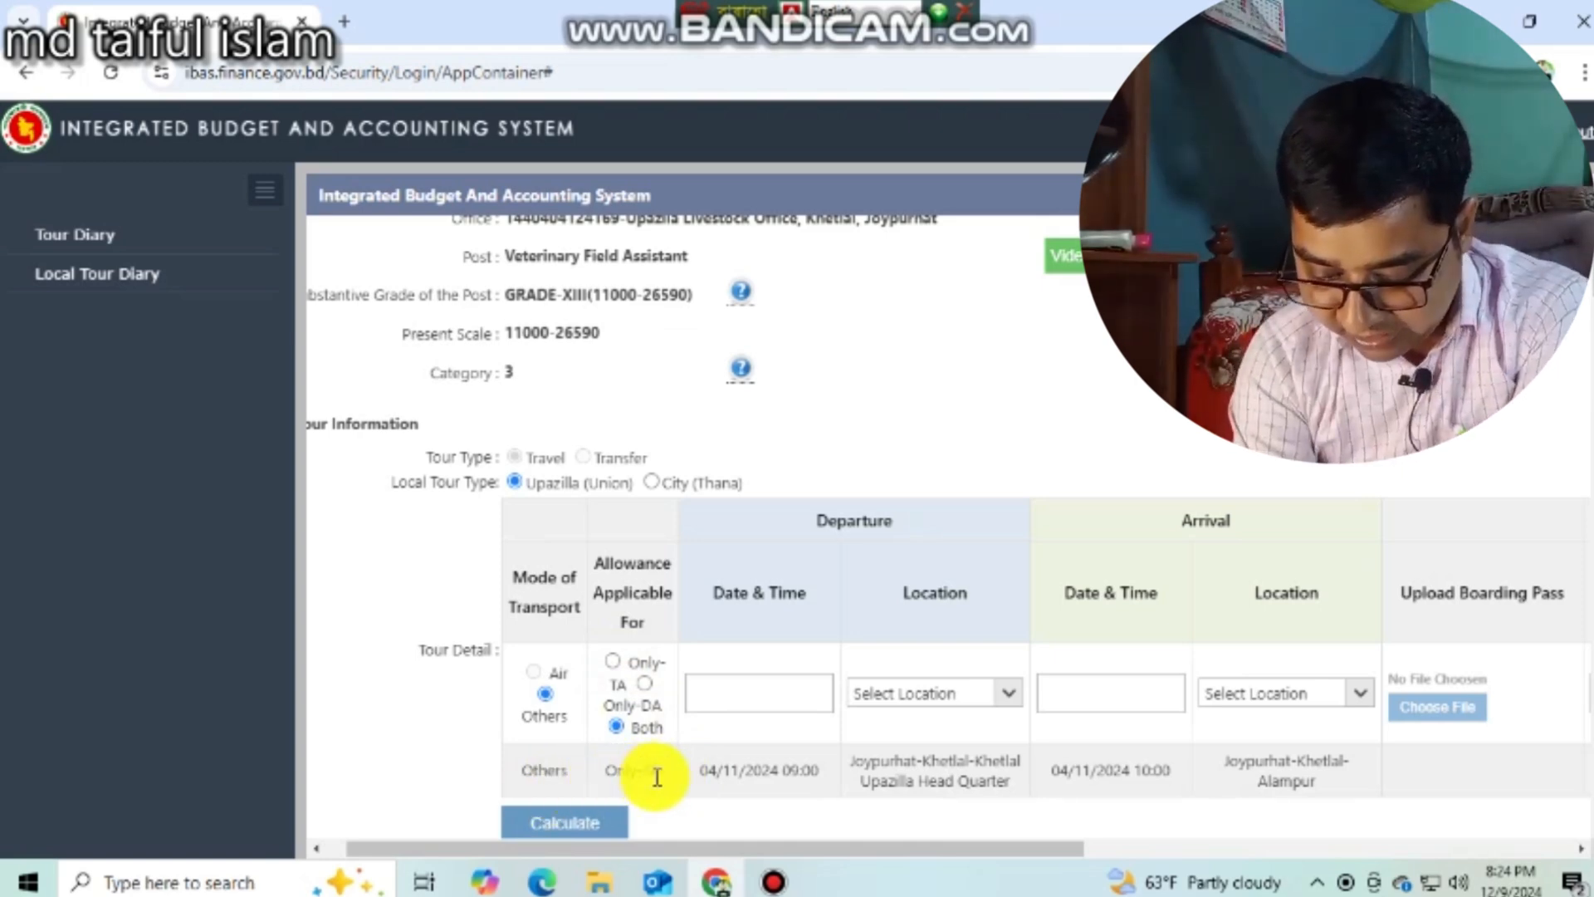
{"action": "left_click", "coordinate": [613, 662]}
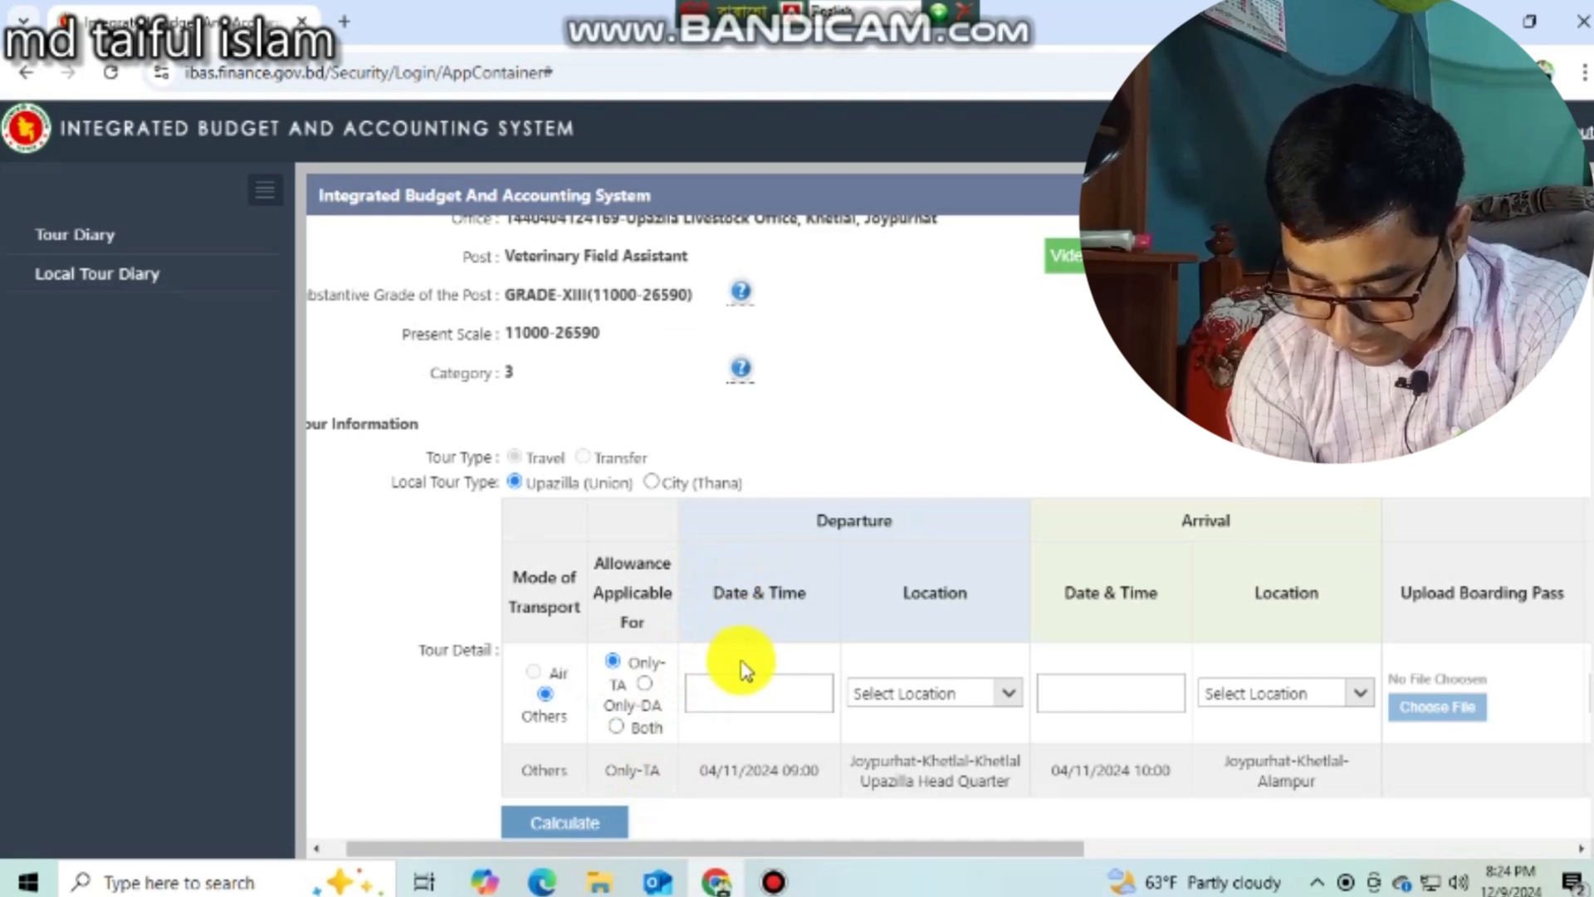
{"action": "left_click", "coordinate": [732, 686]}
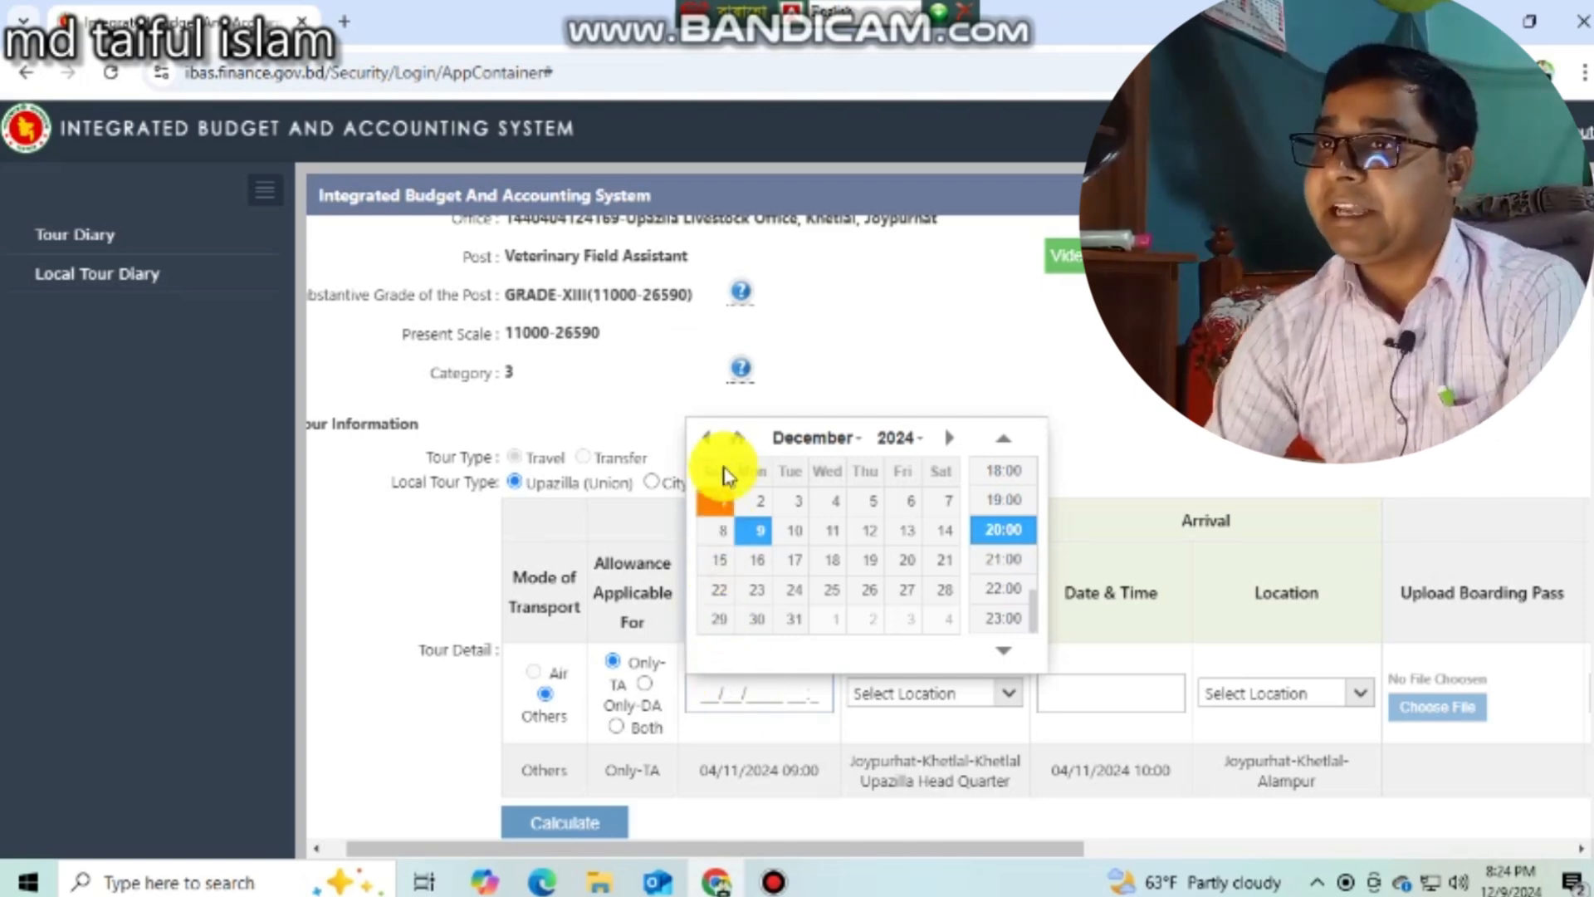
{"action": "left_click", "coordinate": [707, 441]}
{"action": "left_click", "coordinate": [758, 530]}
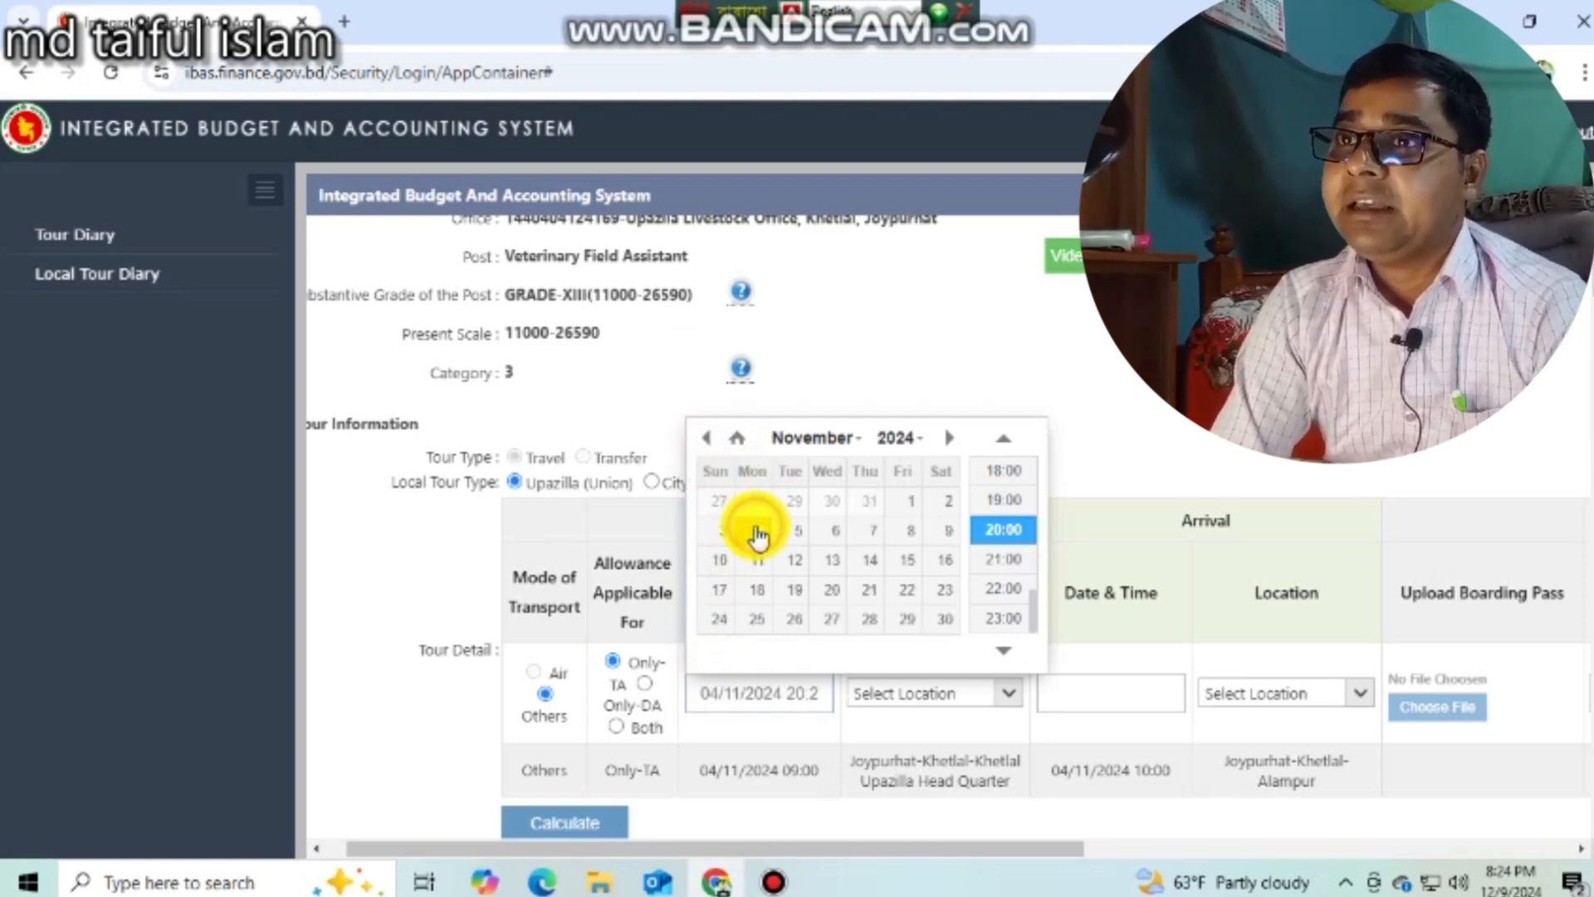
{"action": "scroll", "coordinate": [1032, 612], "scroll_direction": "up", "scroll_amount": 3}
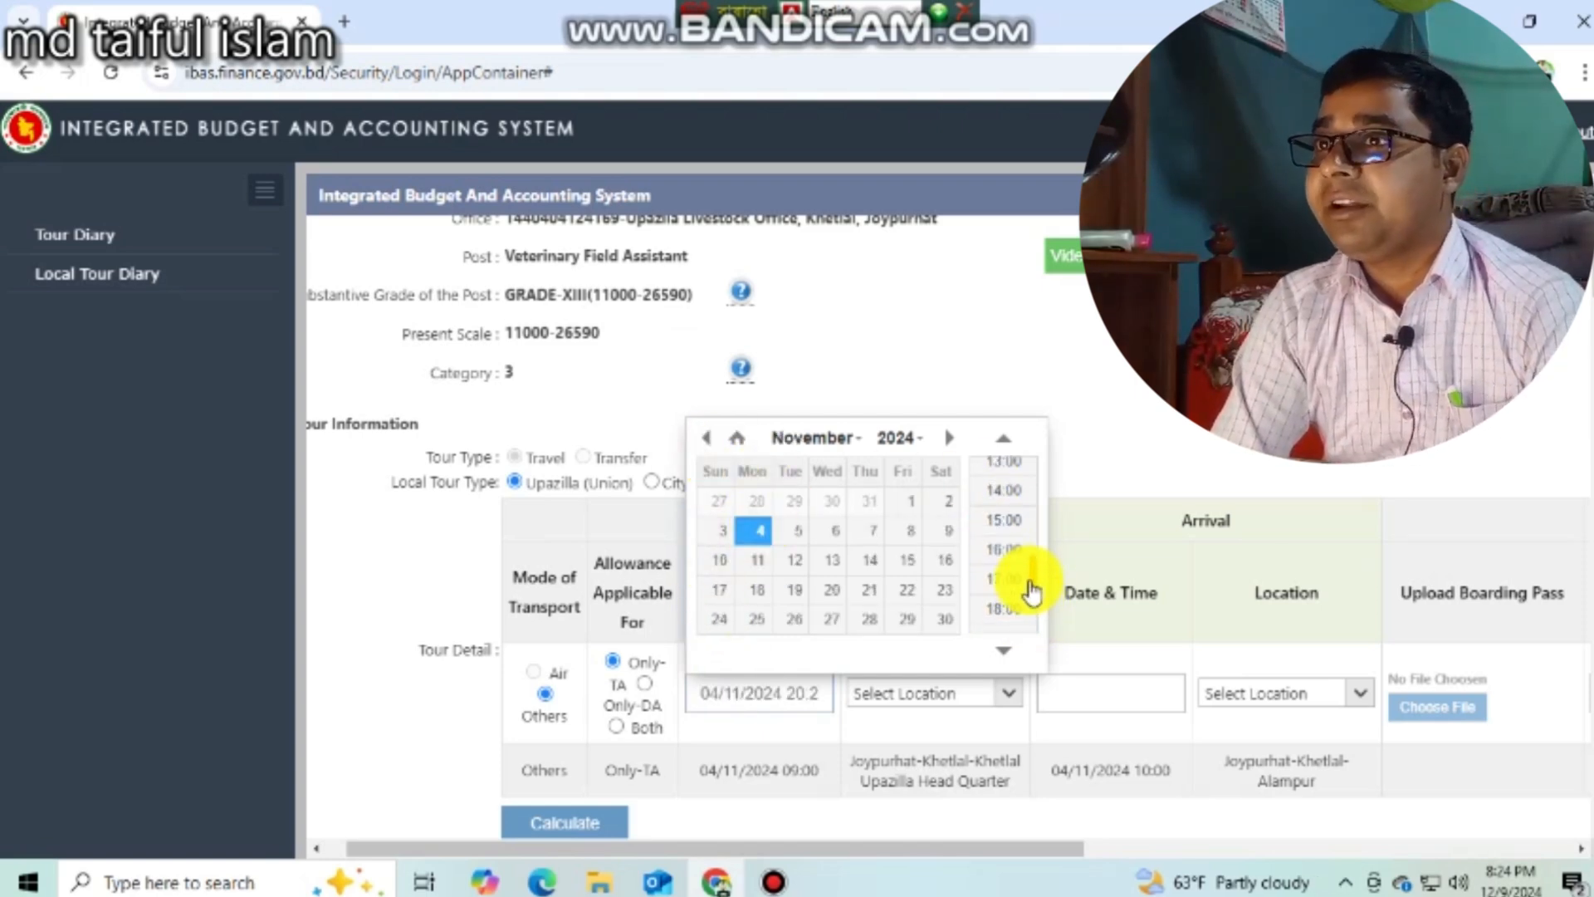
{"action": "scroll", "coordinate": [1029, 581], "scroll_direction": "up", "scroll_amount": 1}
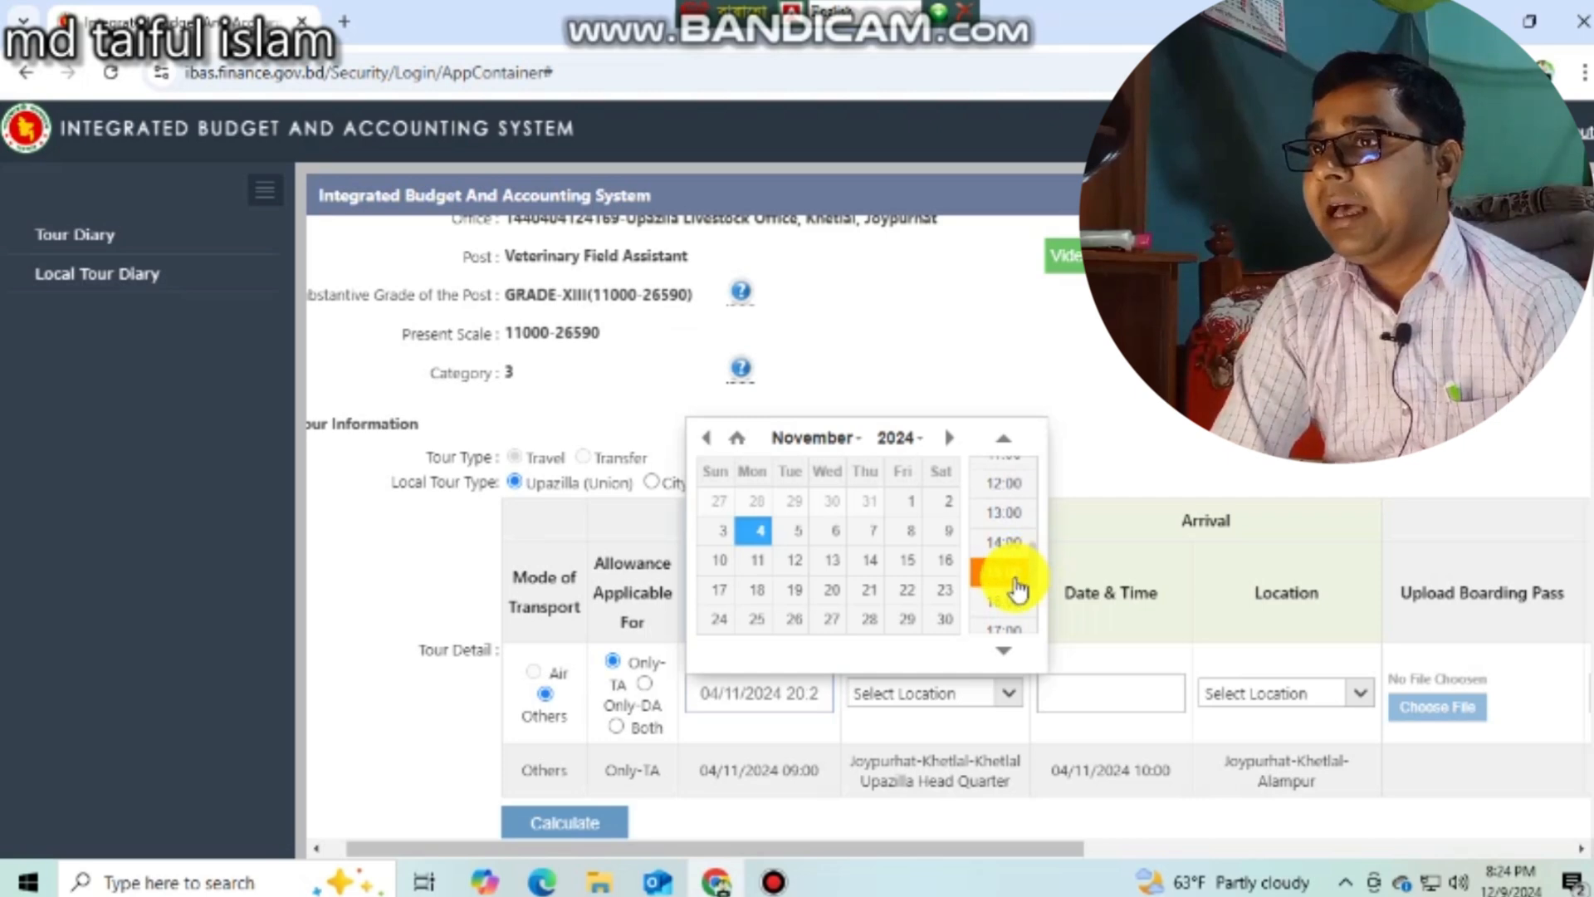
{"action": "left_click", "coordinate": [1012, 580]}
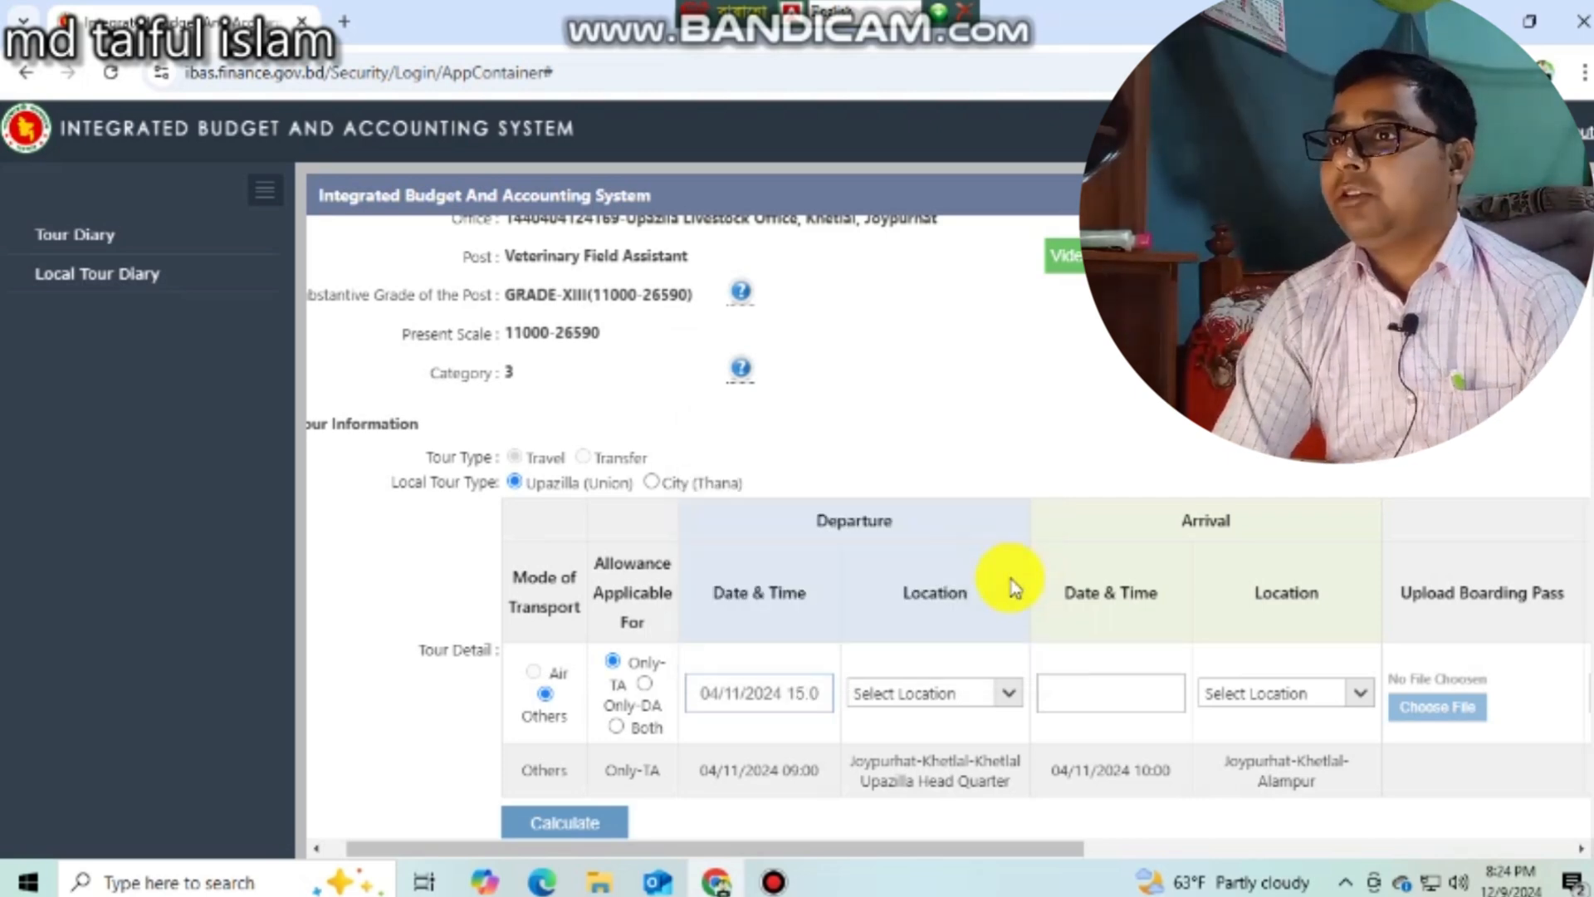
- Choose Joypurhat-Khetlal-Alampur as the departure location of the return trip
{"action": "left_click", "coordinate": [1011, 696]}
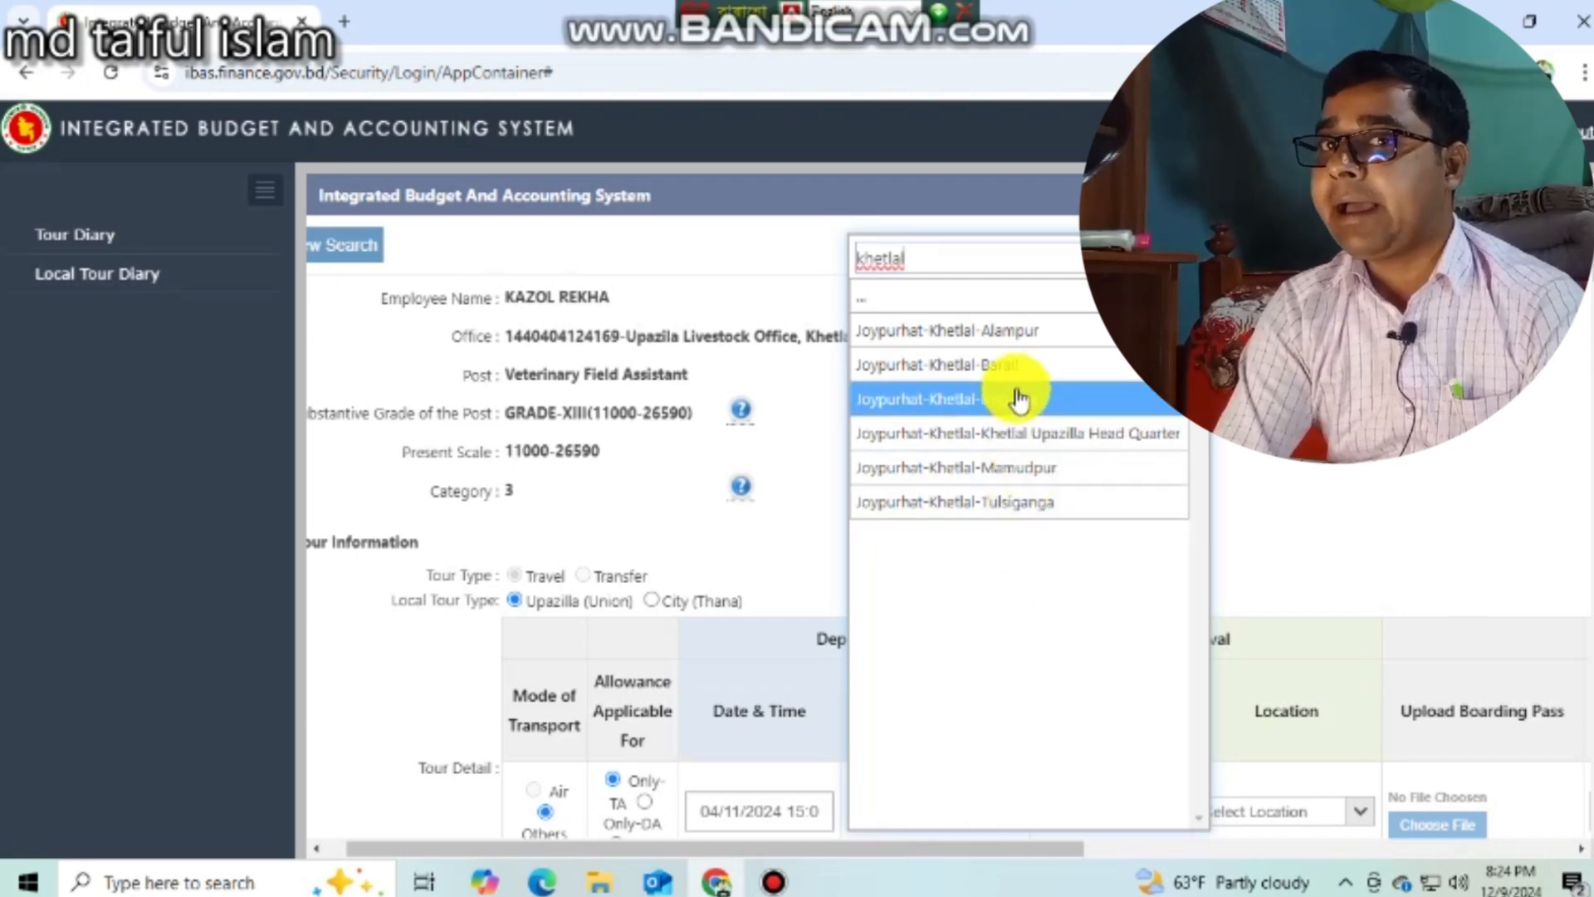
{"action": "left_click", "coordinate": [1028, 340]}
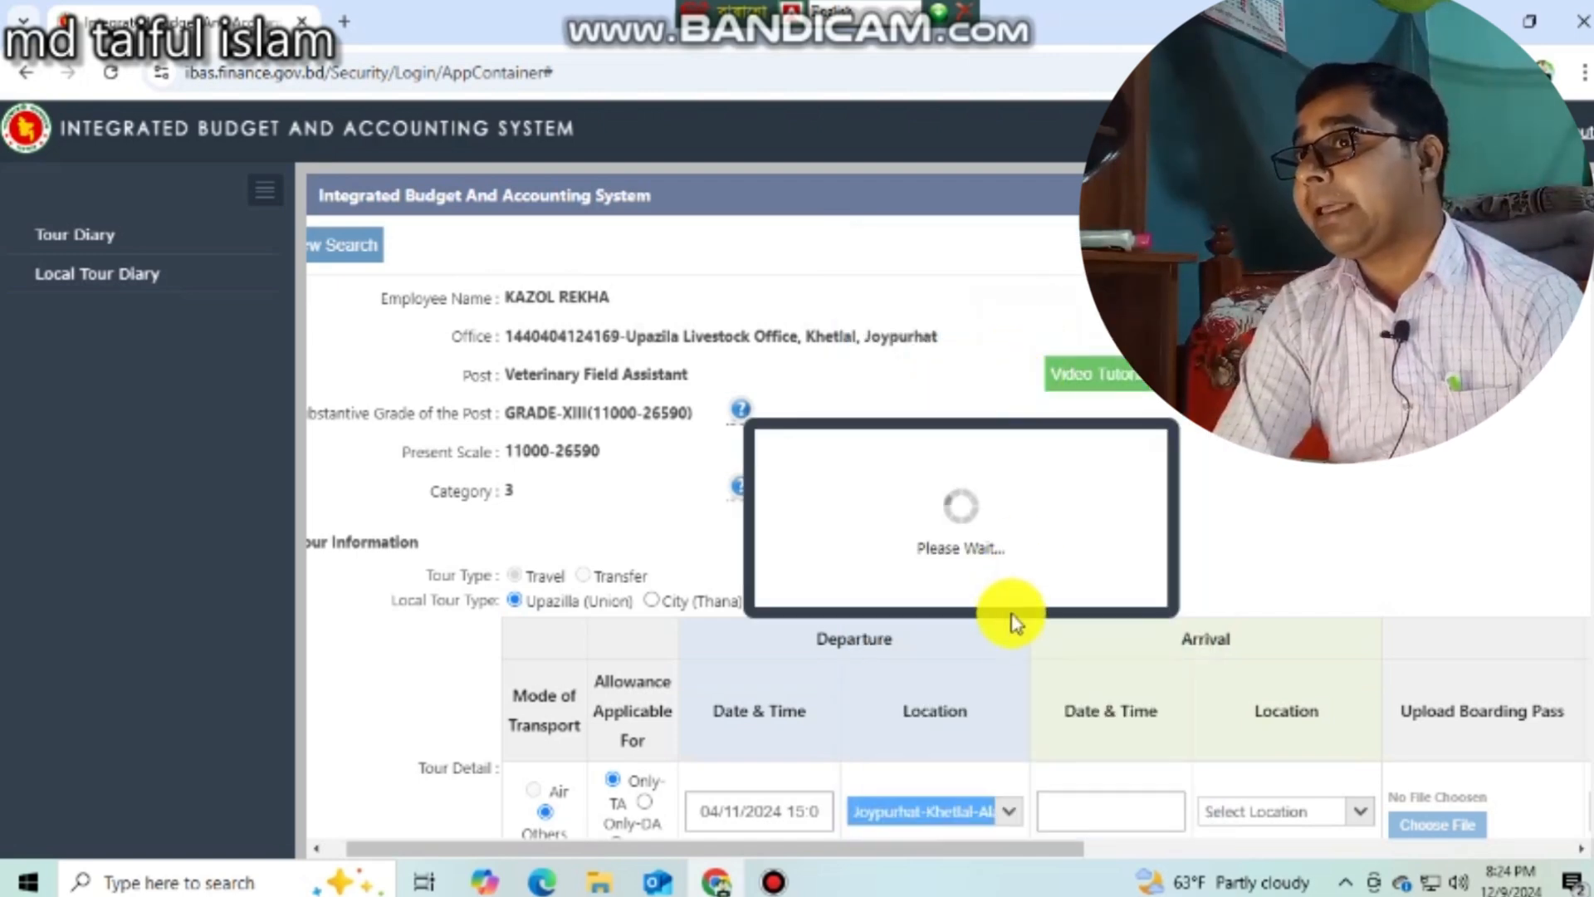
{"action": "scroll", "coordinate": [1013, 676], "scroll_direction": "down", "scroll_amount": 1}
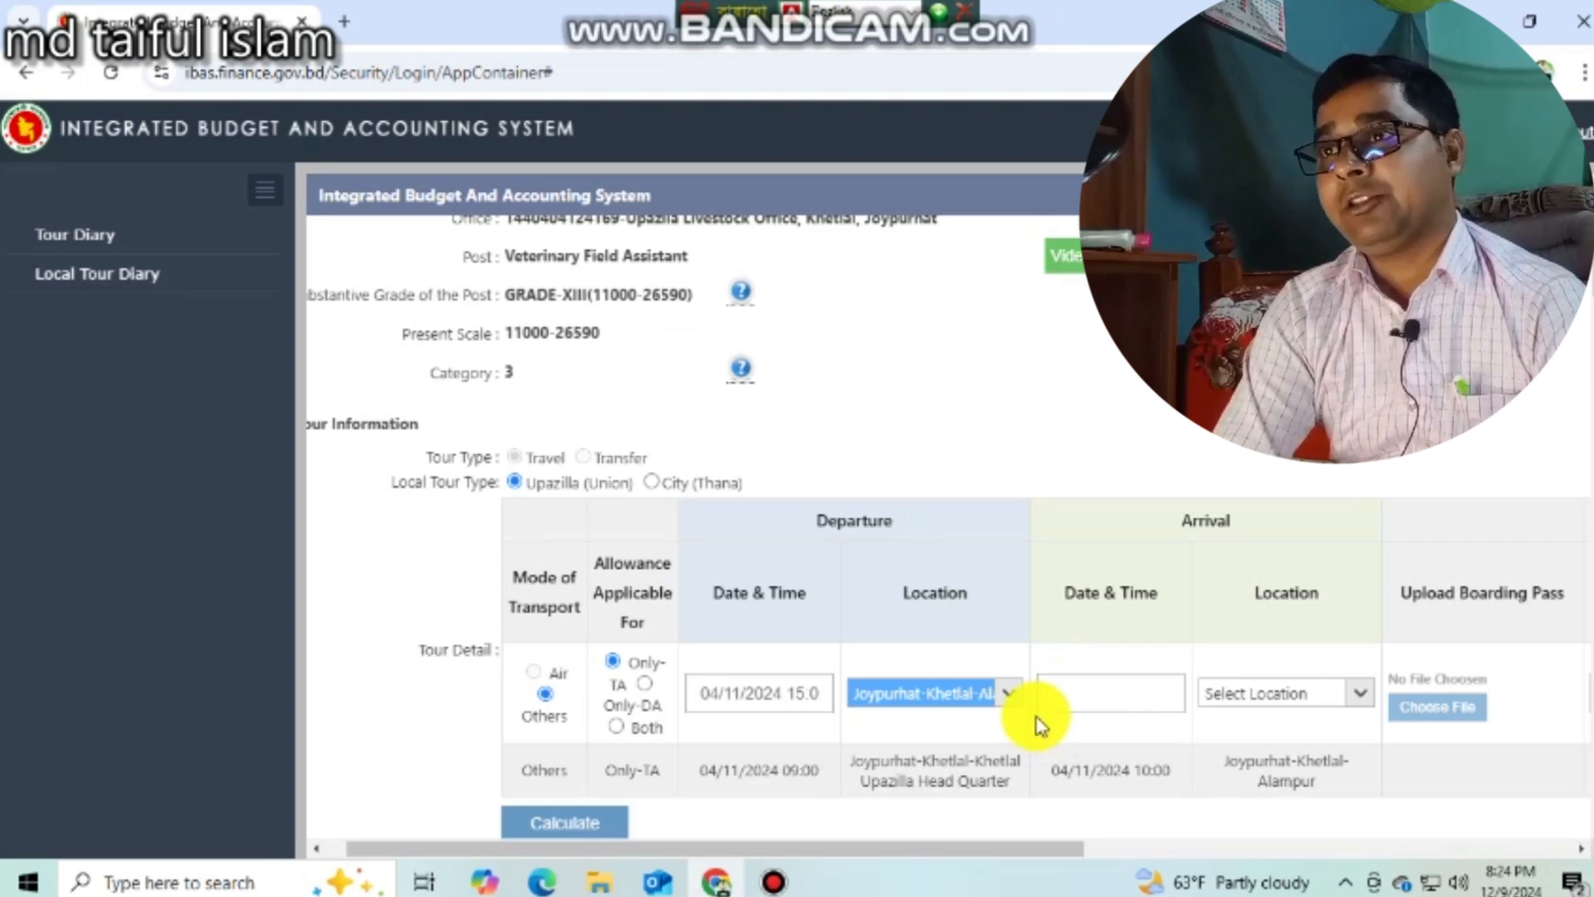
- Set the return trip's arrival to 04/11/2024 16:00 at Joypurhat-Khetlal-Khetlal Upazilla Head Quarter
{"action": "left_click", "coordinate": [1154, 690]}
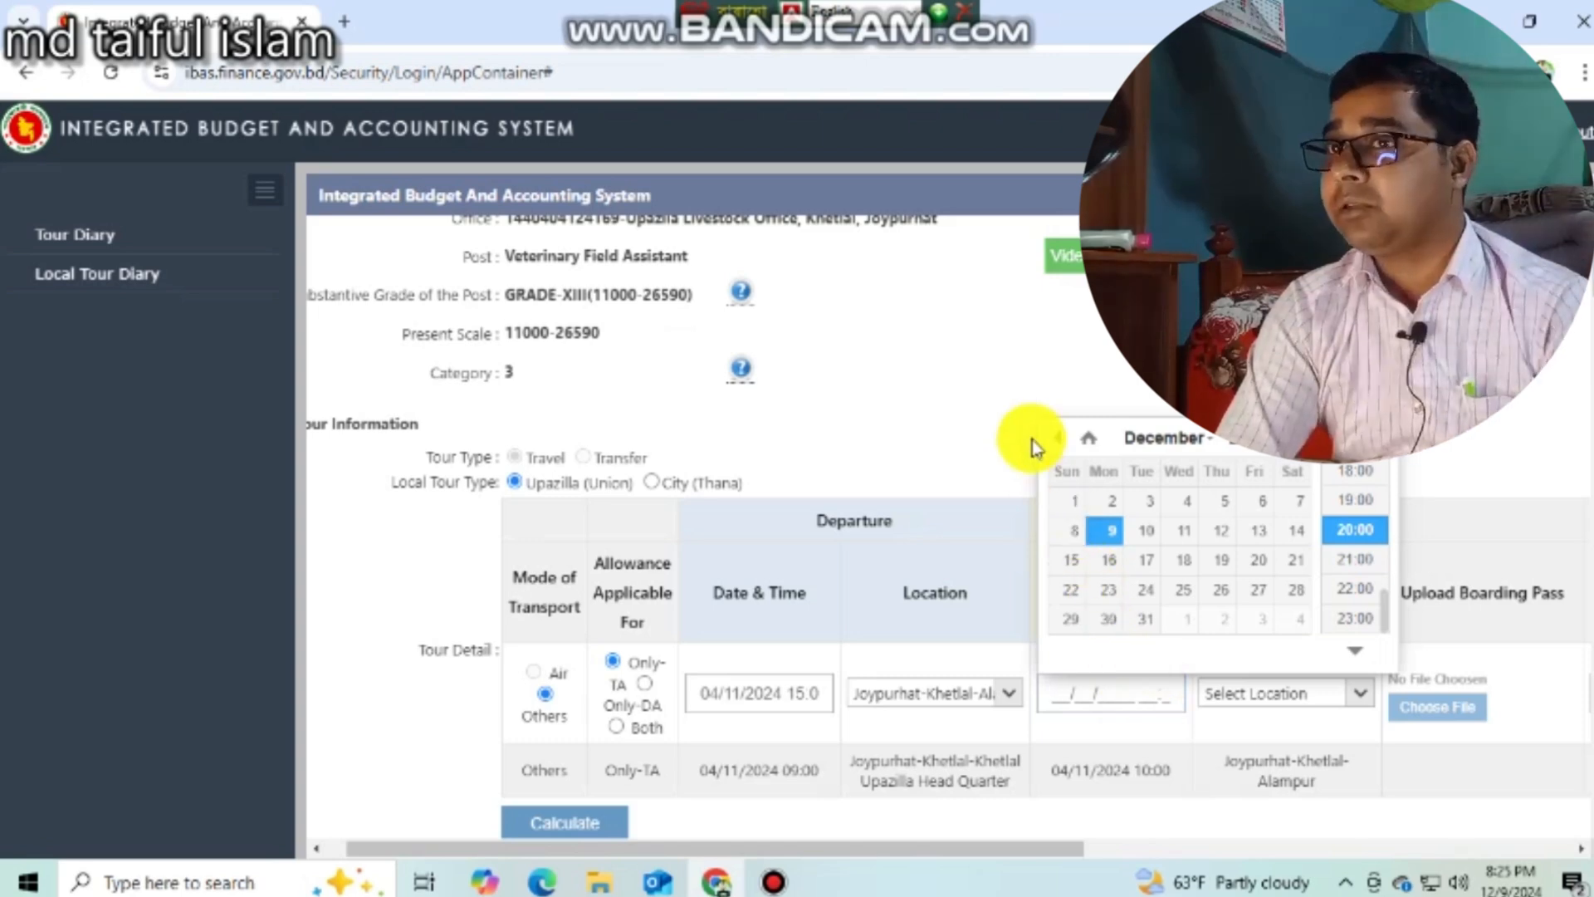
{"action": "left_click", "coordinate": [1058, 441]}
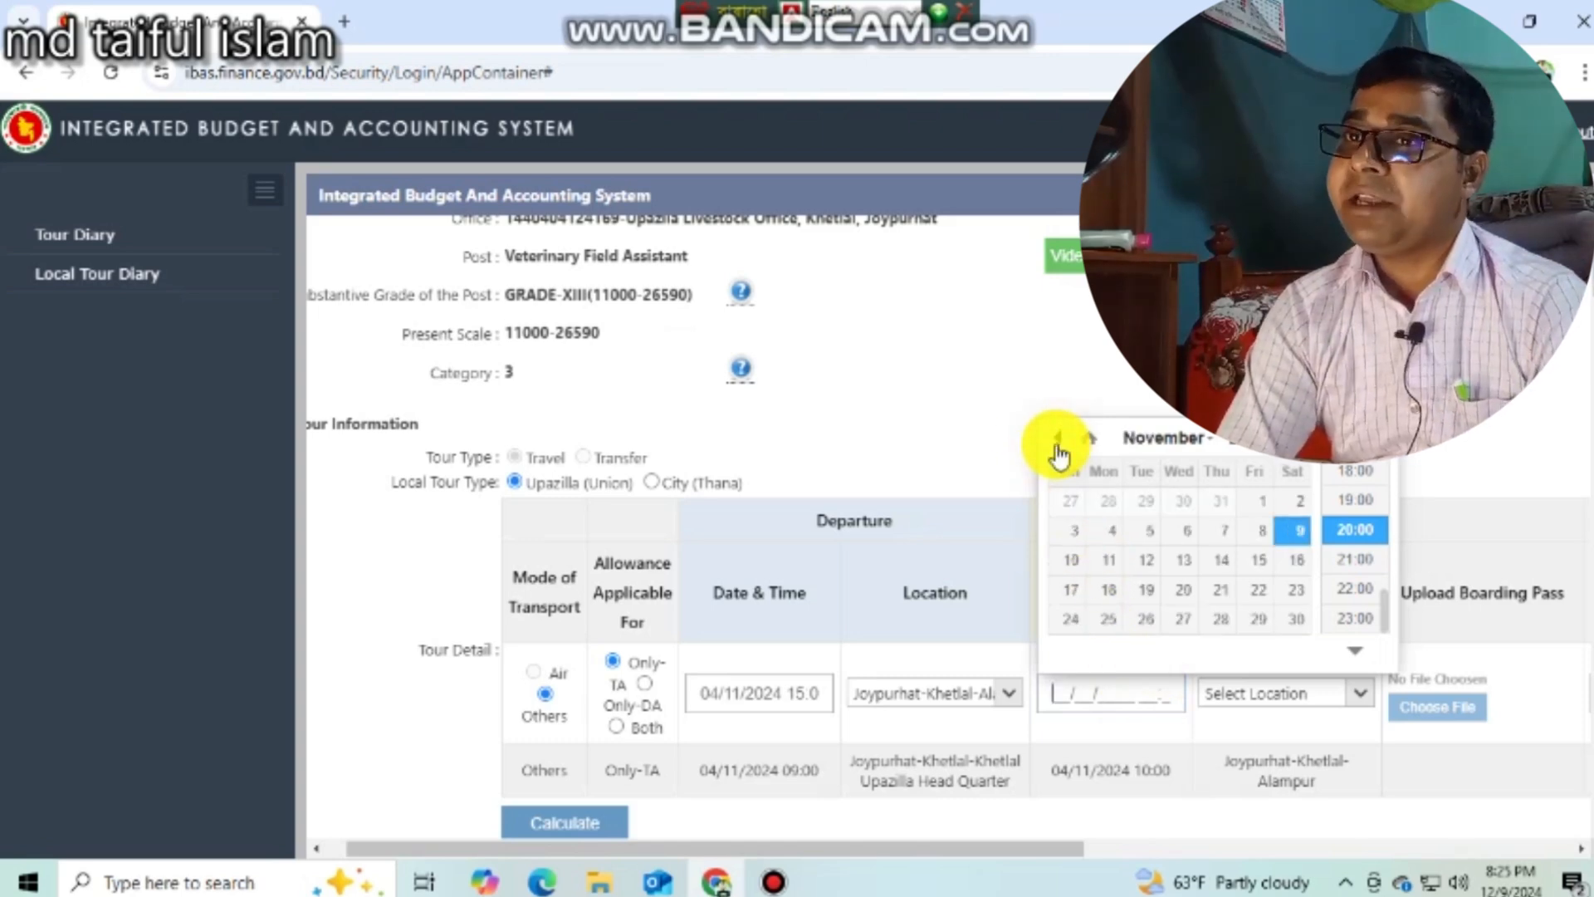
{"action": "left_click", "coordinate": [1112, 536]}
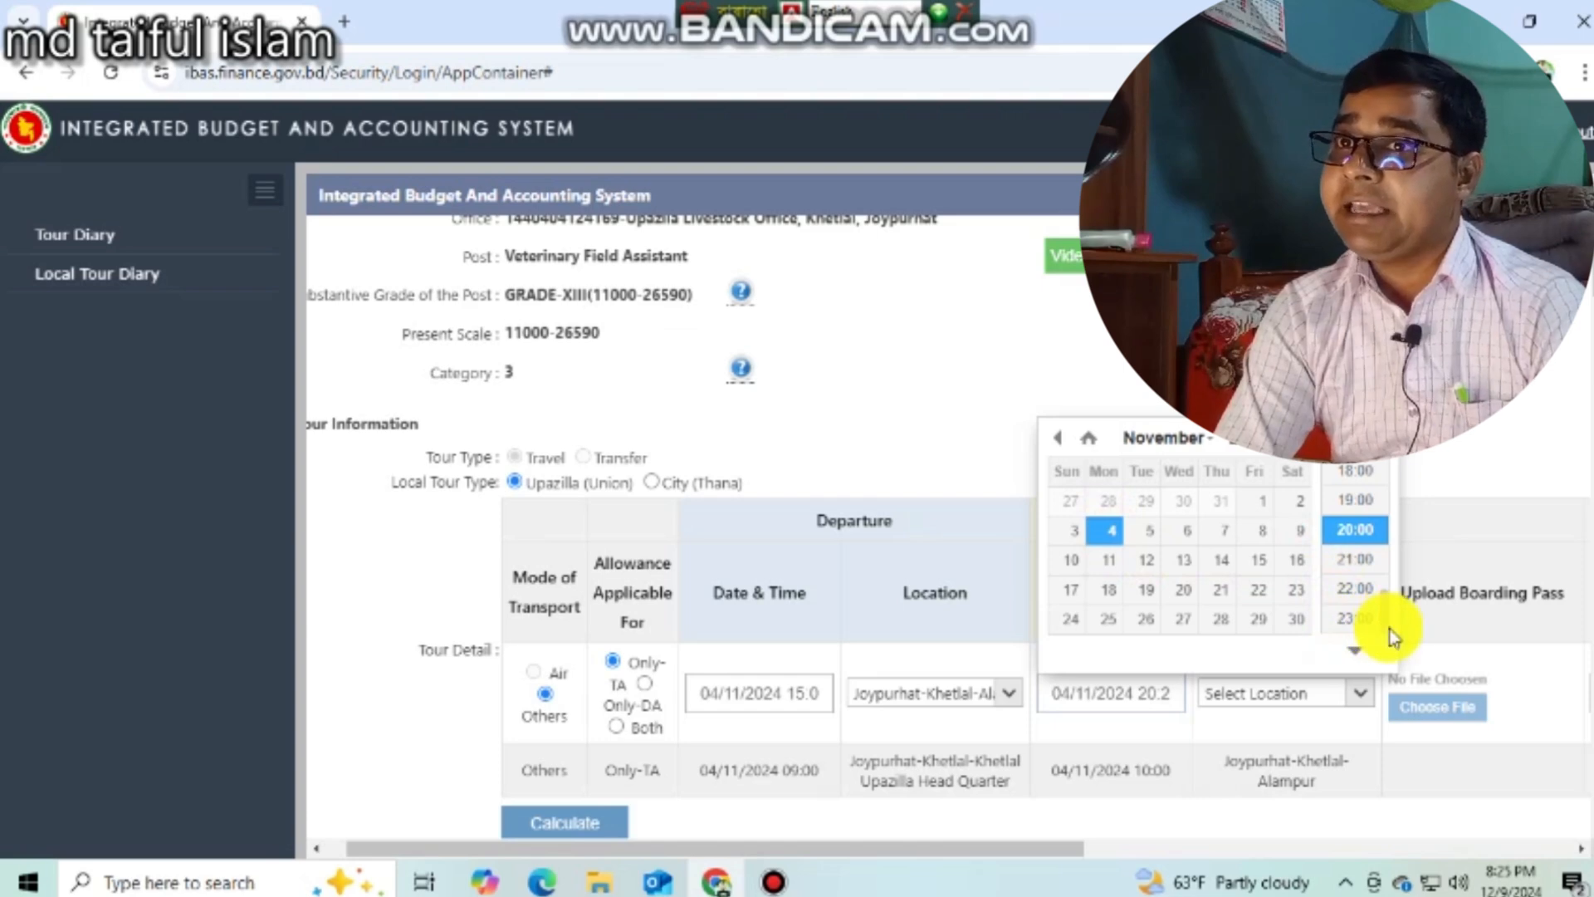
{"action": "scroll", "coordinate": [1374, 614], "scroll_direction": "up", "scroll_amount": 3}
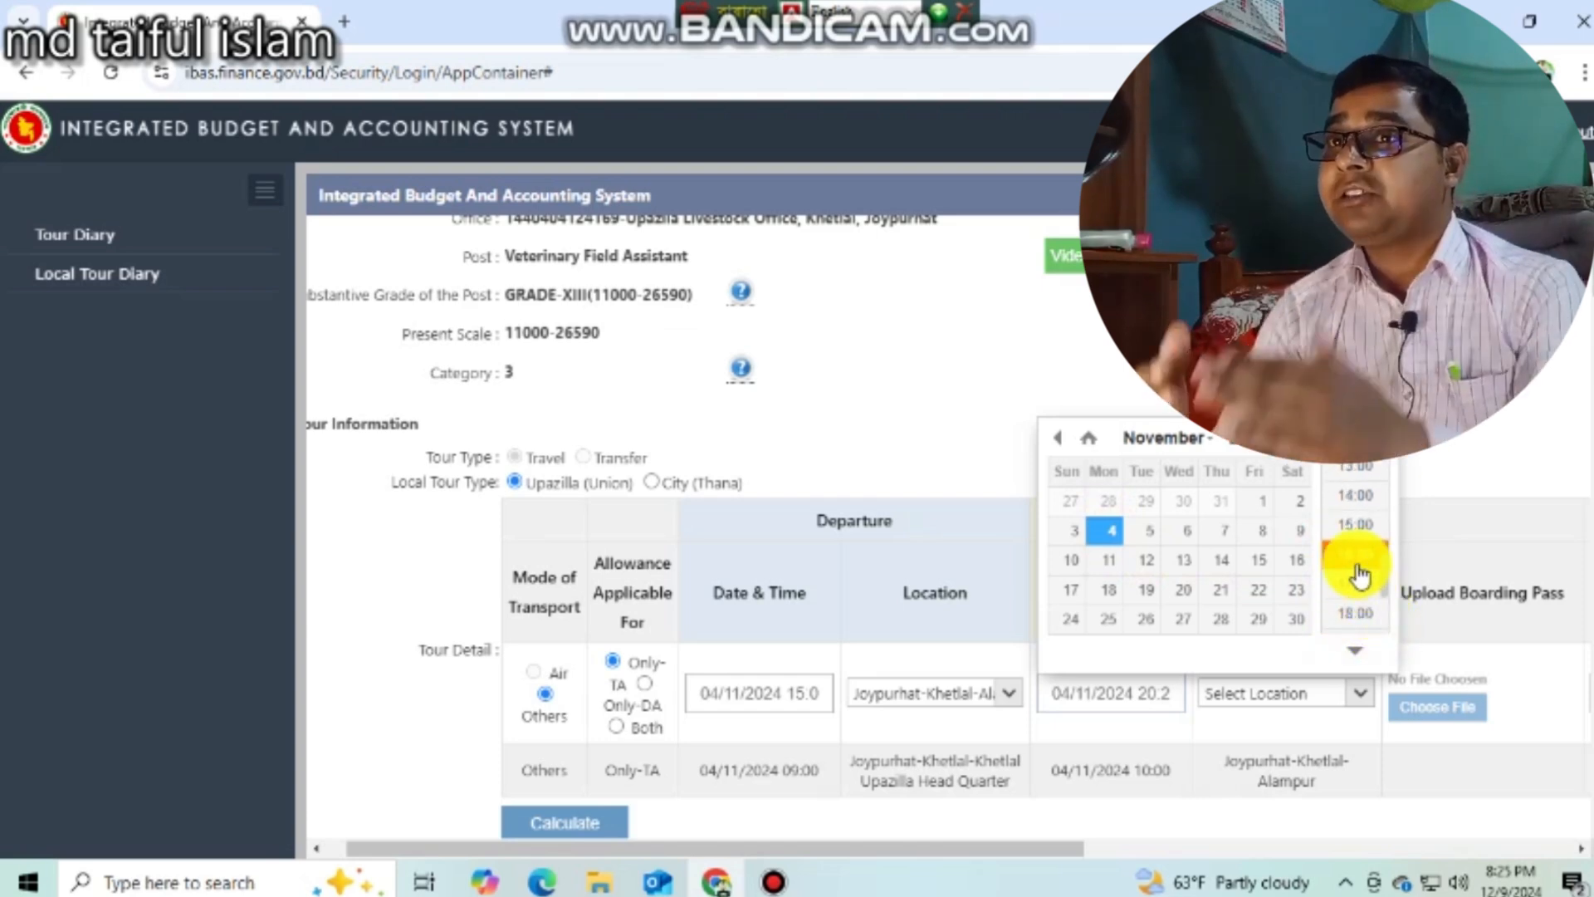
{"action": "left_click", "coordinate": [1357, 565]}
{"action": "left_click", "coordinate": [1263, 705]}
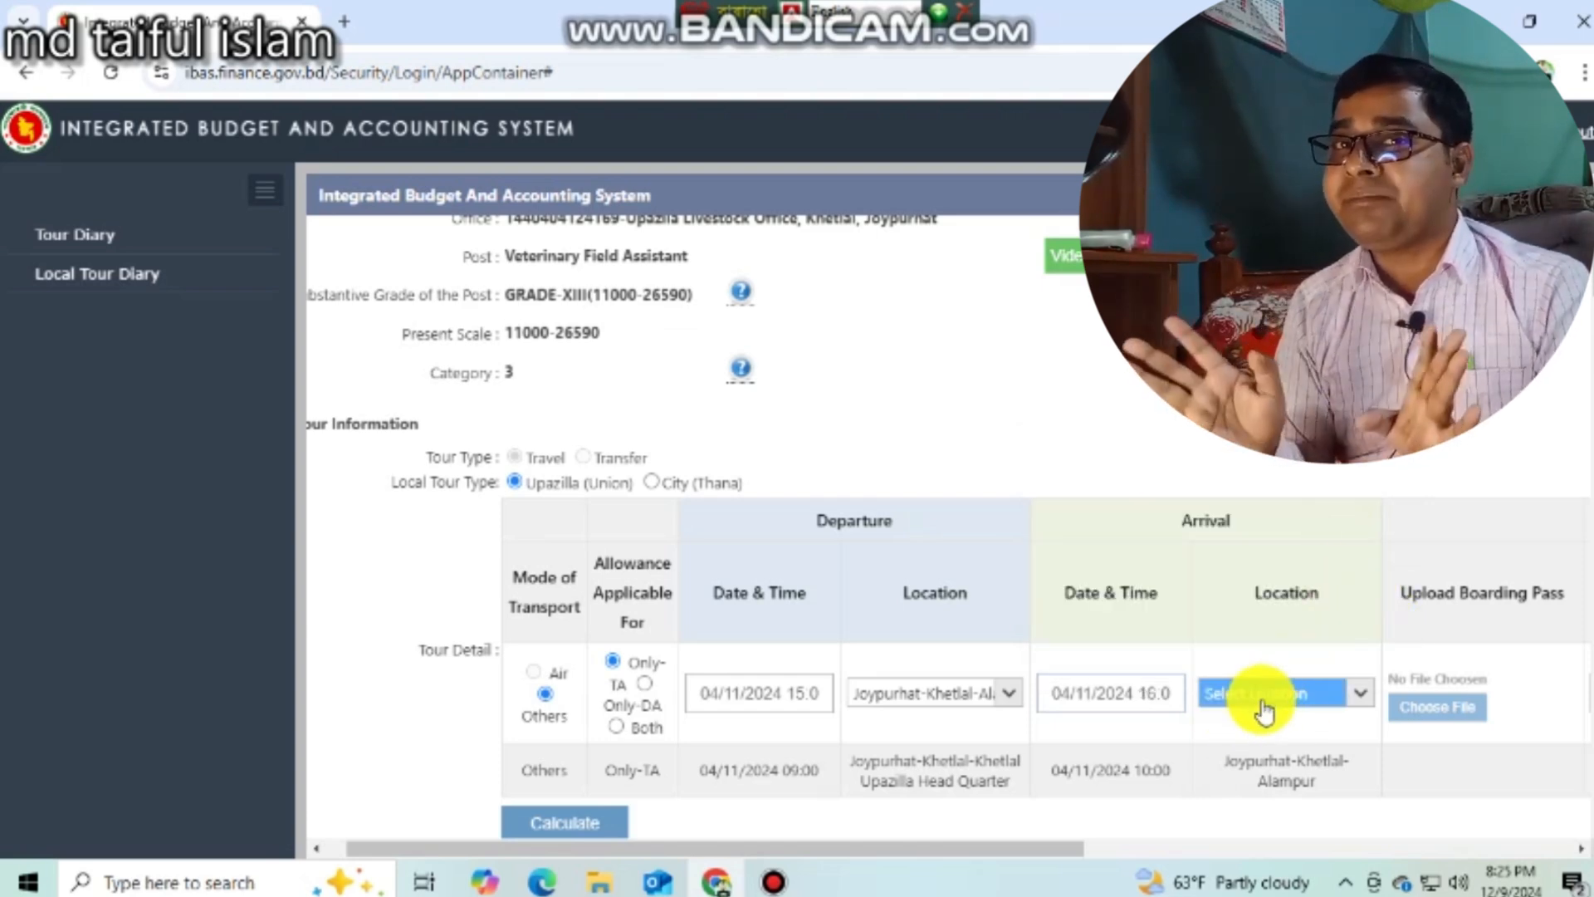
{"action": "left_click", "coordinate": [1349, 693]}
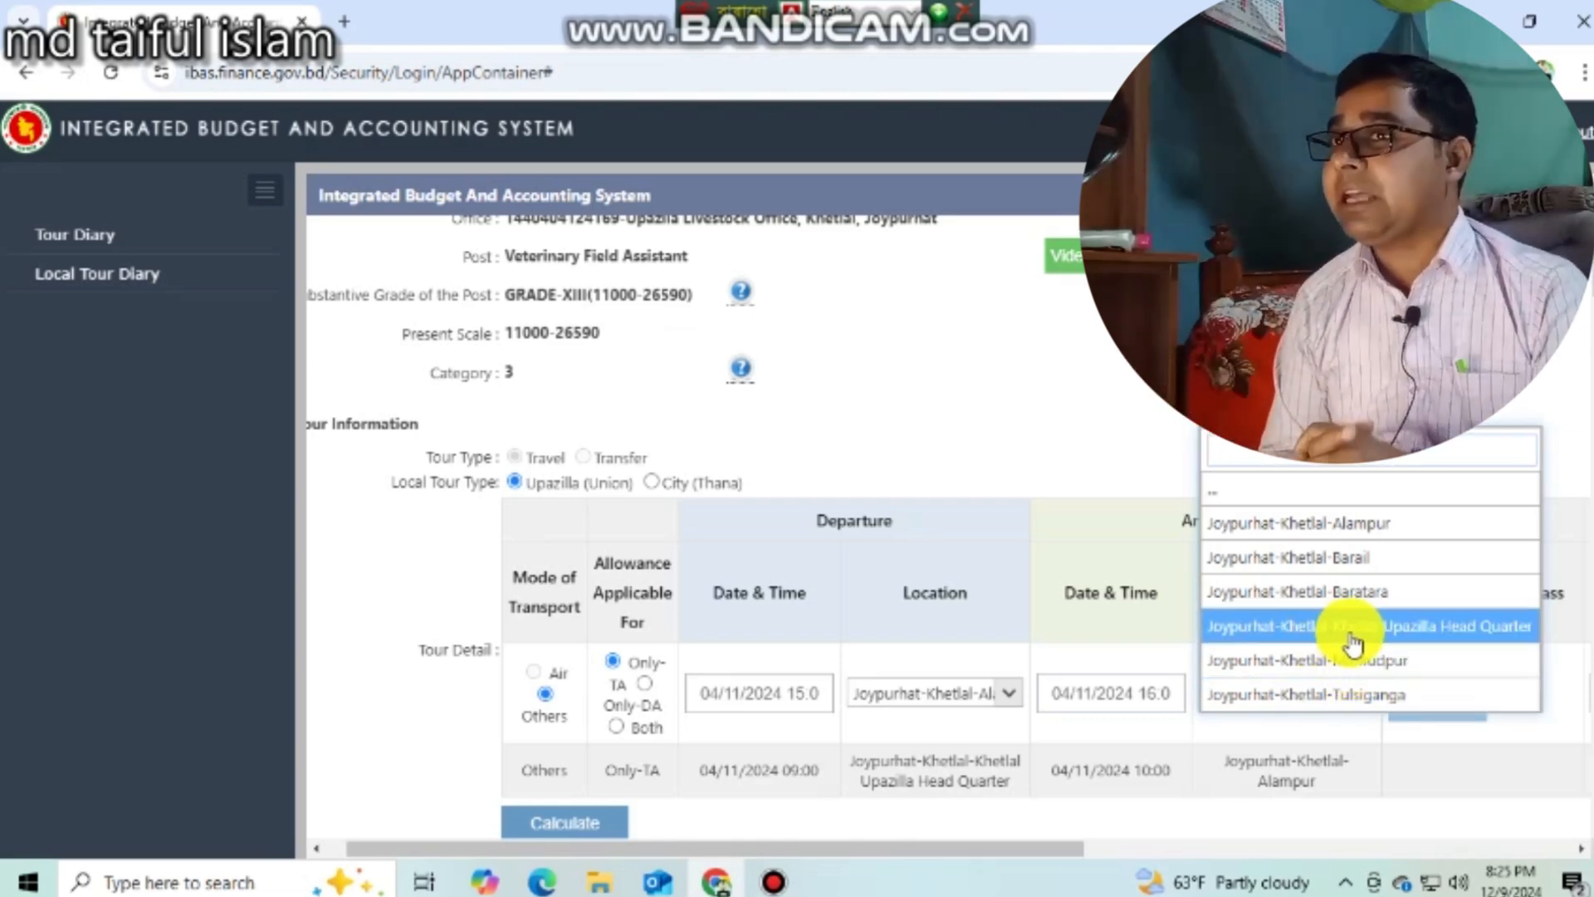
{"action": "left_click", "coordinate": [1435, 631]}
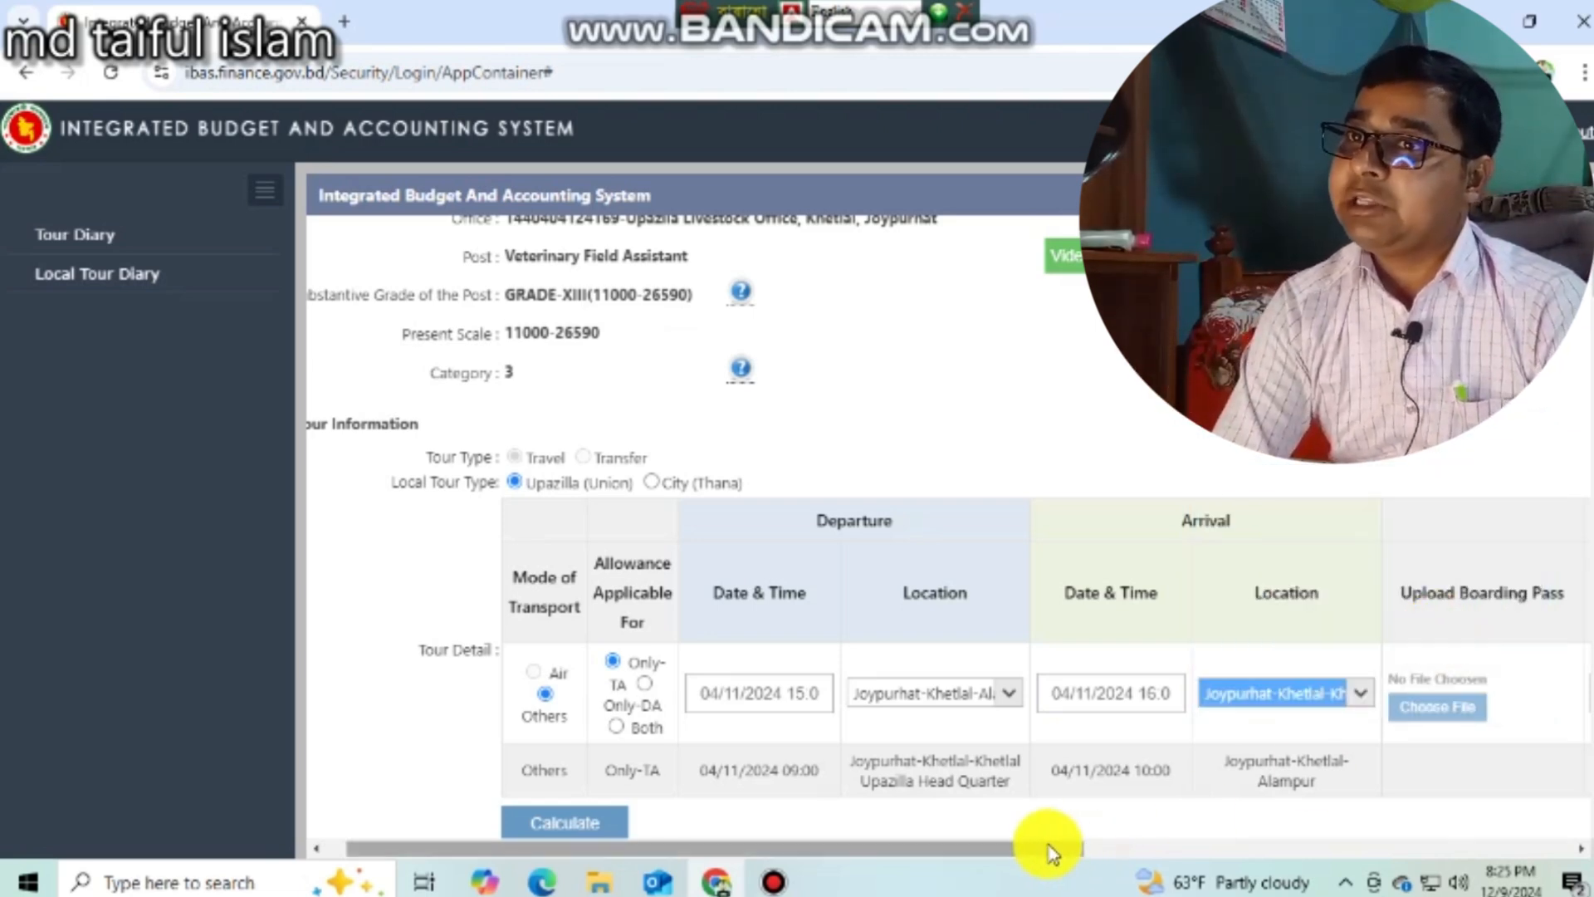
- Enter প্রাণিসম্পদ অফিস ক্ষেতলাল as the return trip's local tour location and 18 as its local distance
{"action": "left_click_drag", "start_coordinate": [1051, 851], "coordinate": [1392, 830]}
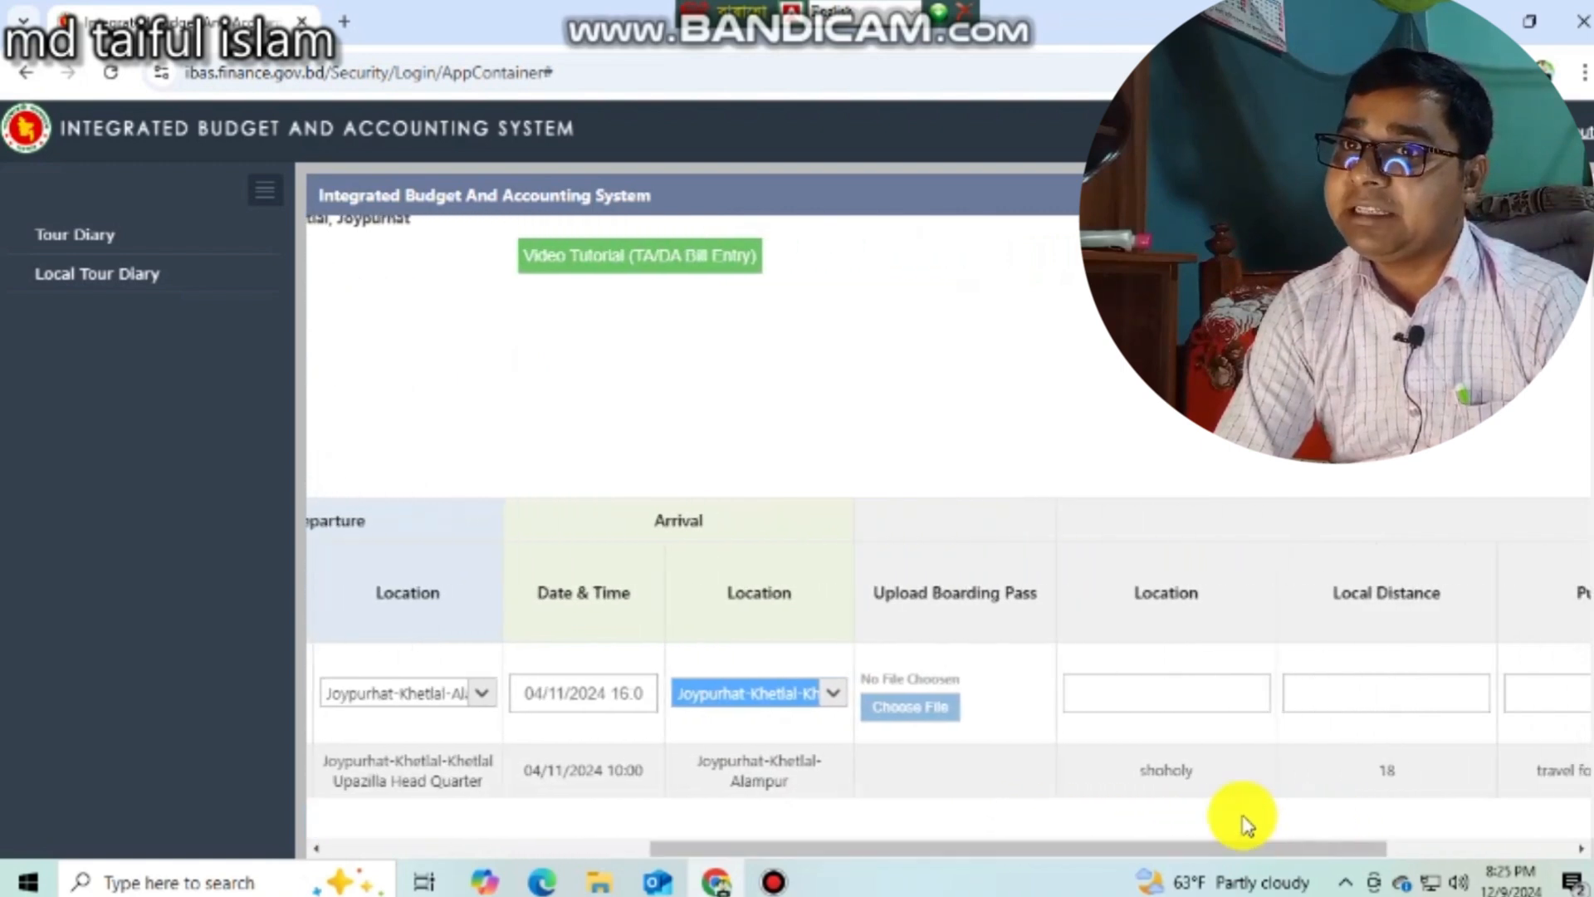
{"action": "left_click", "coordinate": [1157, 701]}
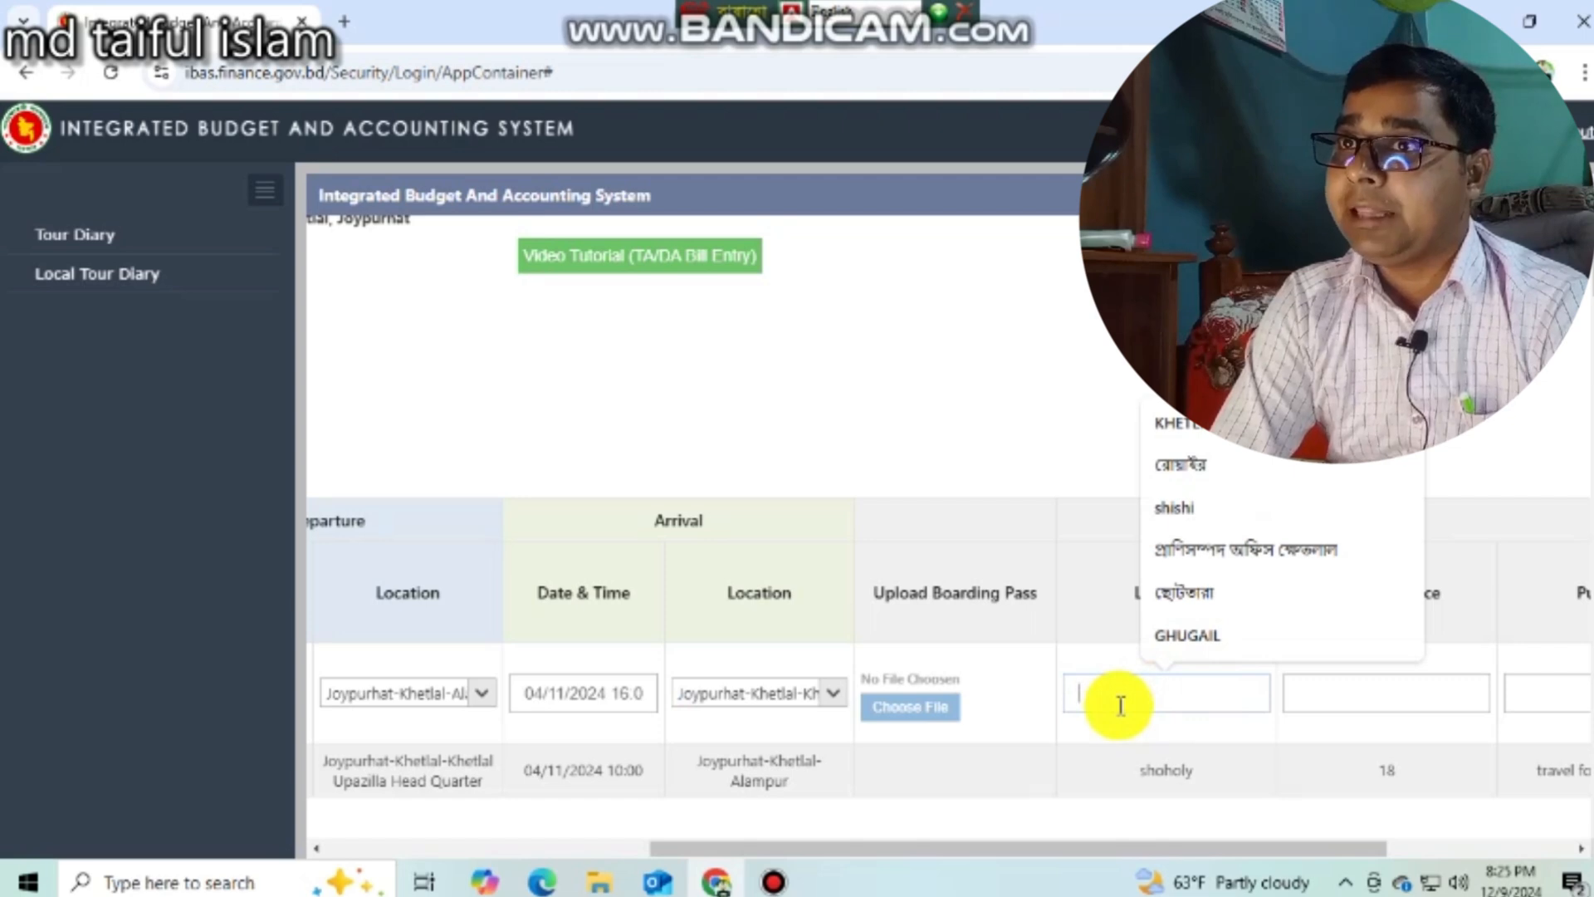
{"action": "left_click", "coordinate": [1221, 567]}
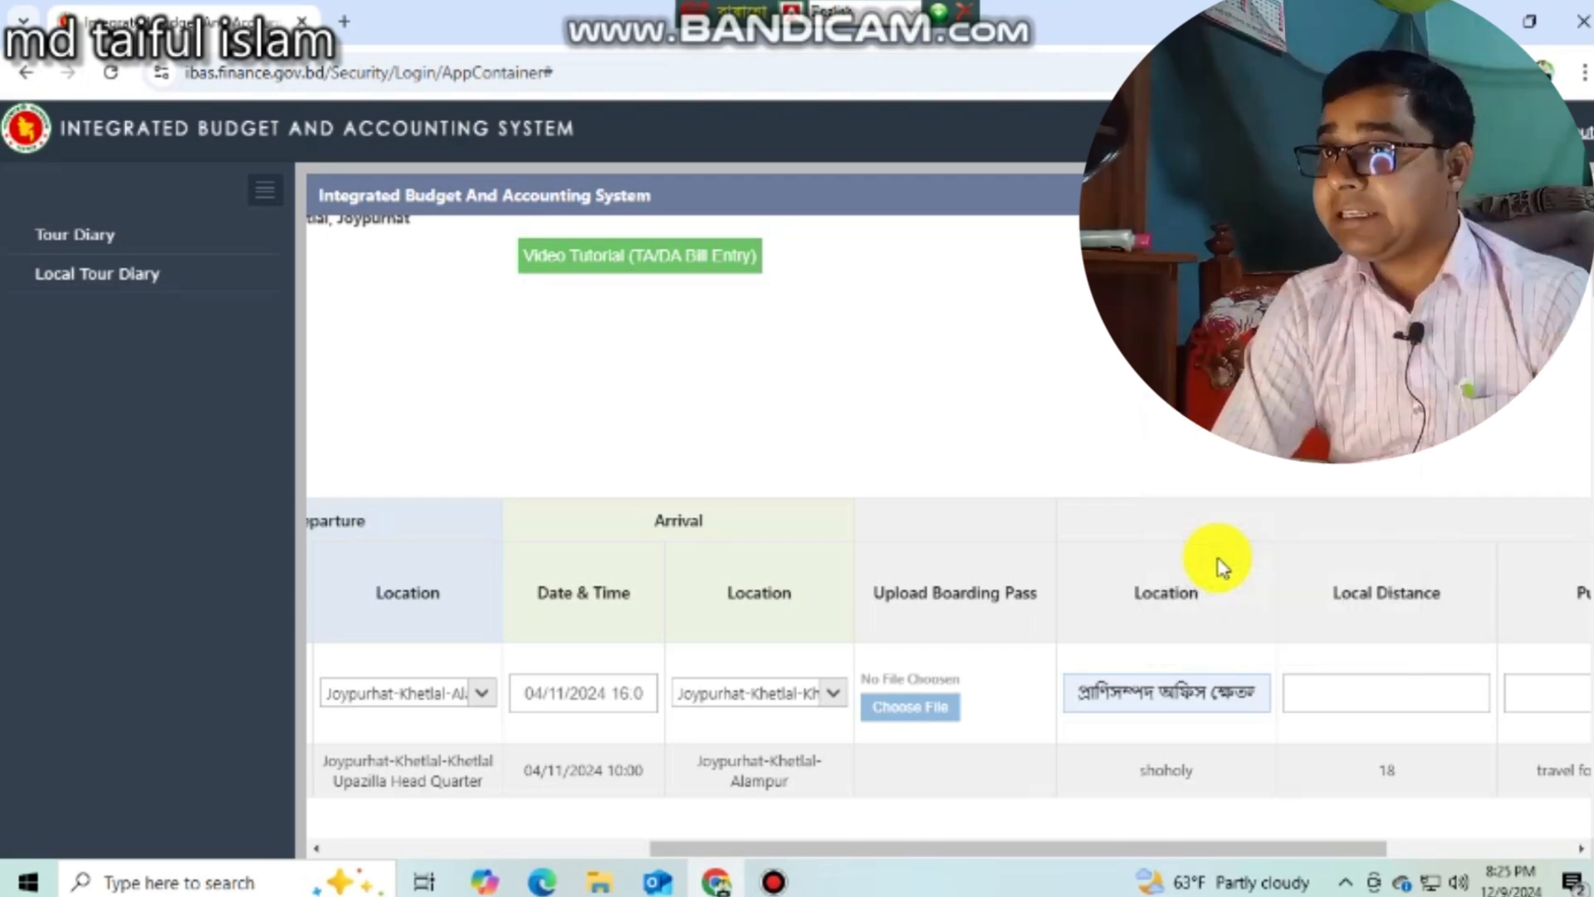
{"action": "left_click", "coordinate": [1375, 701]}
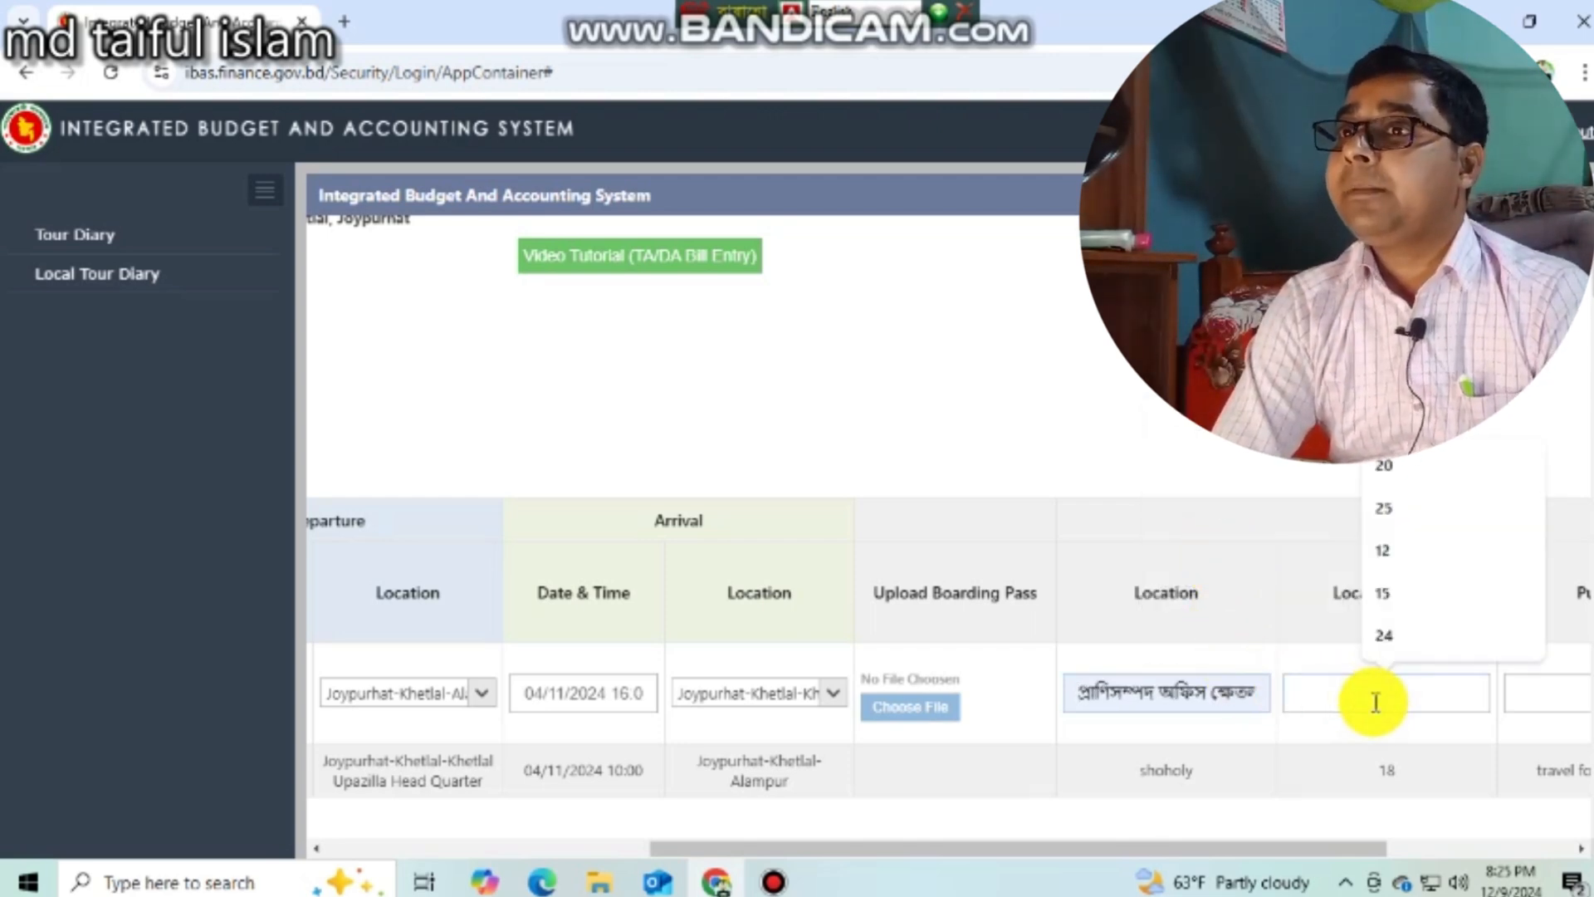
{"action": "scroll", "coordinate": [1351, 721], "scroll_direction": "down", "scroll_amount": 1}
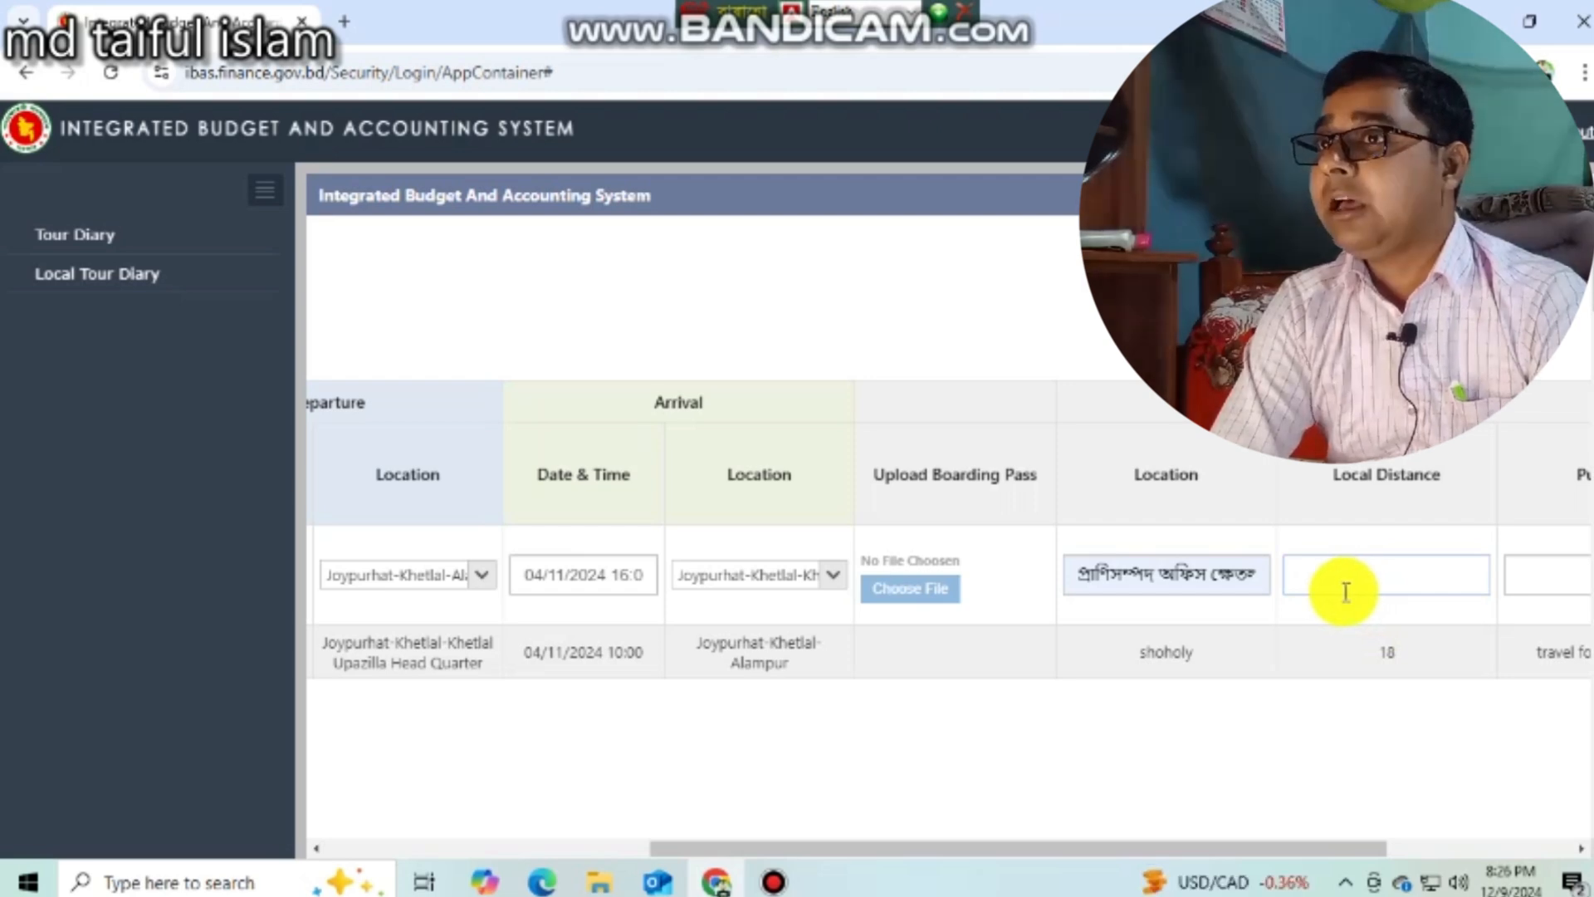
{"action": "type", "text": "18"}
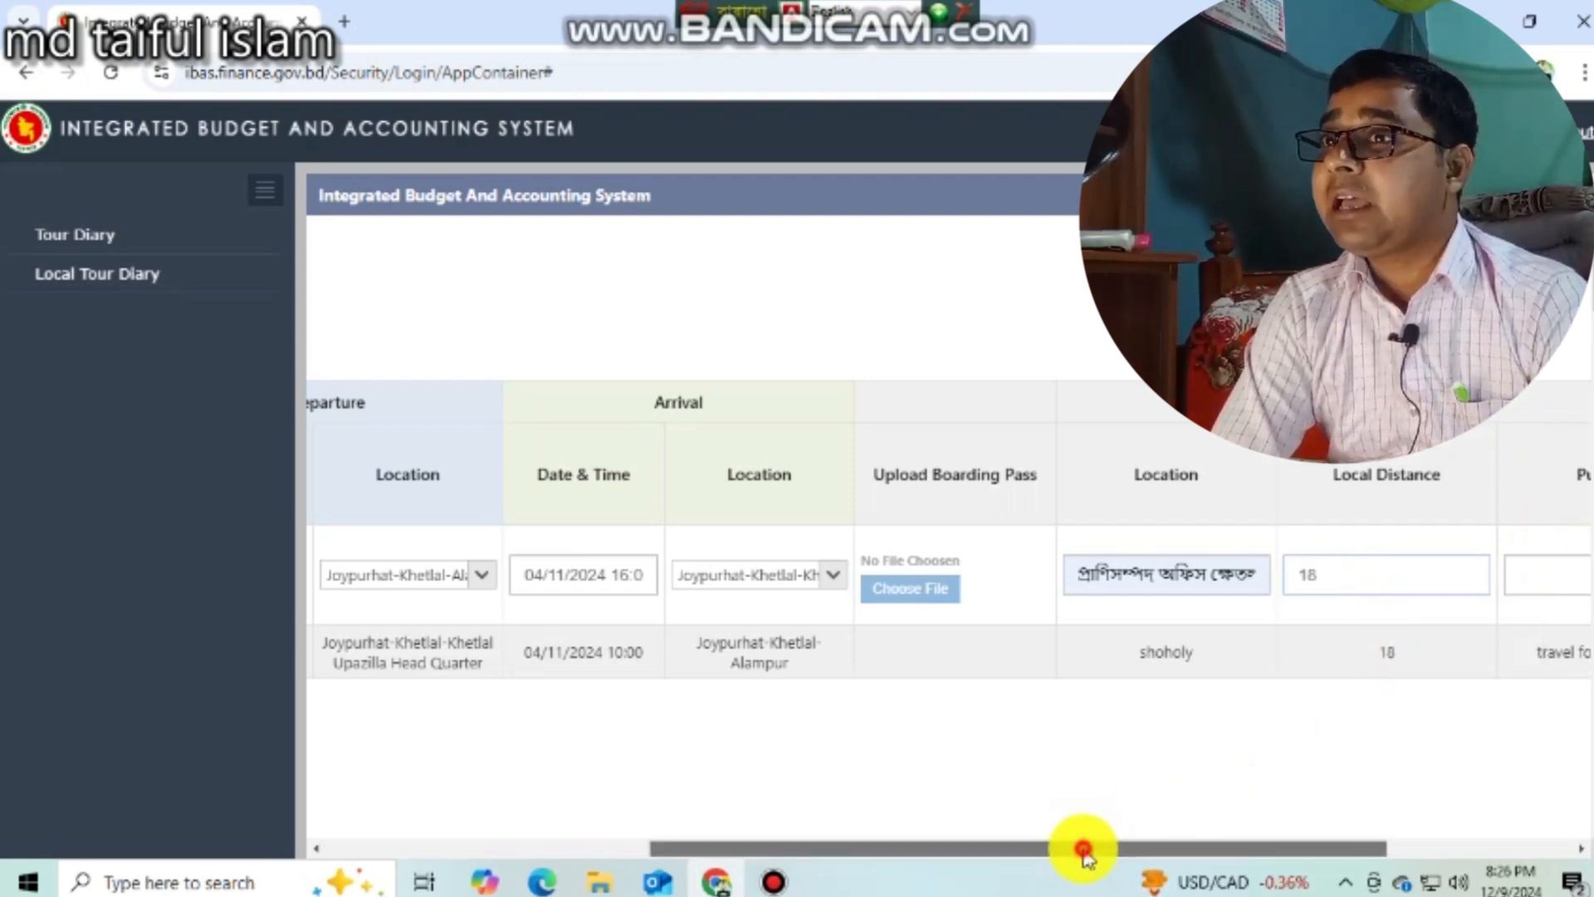
- Set the return trip's purpose to Other with the comment "back to office" and add the row to the tour details
{"action": "left_click_drag", "start_coordinate": [1078, 848], "coordinate": [1173, 851]}
{"action": "left_click", "coordinate": [1445, 581]}
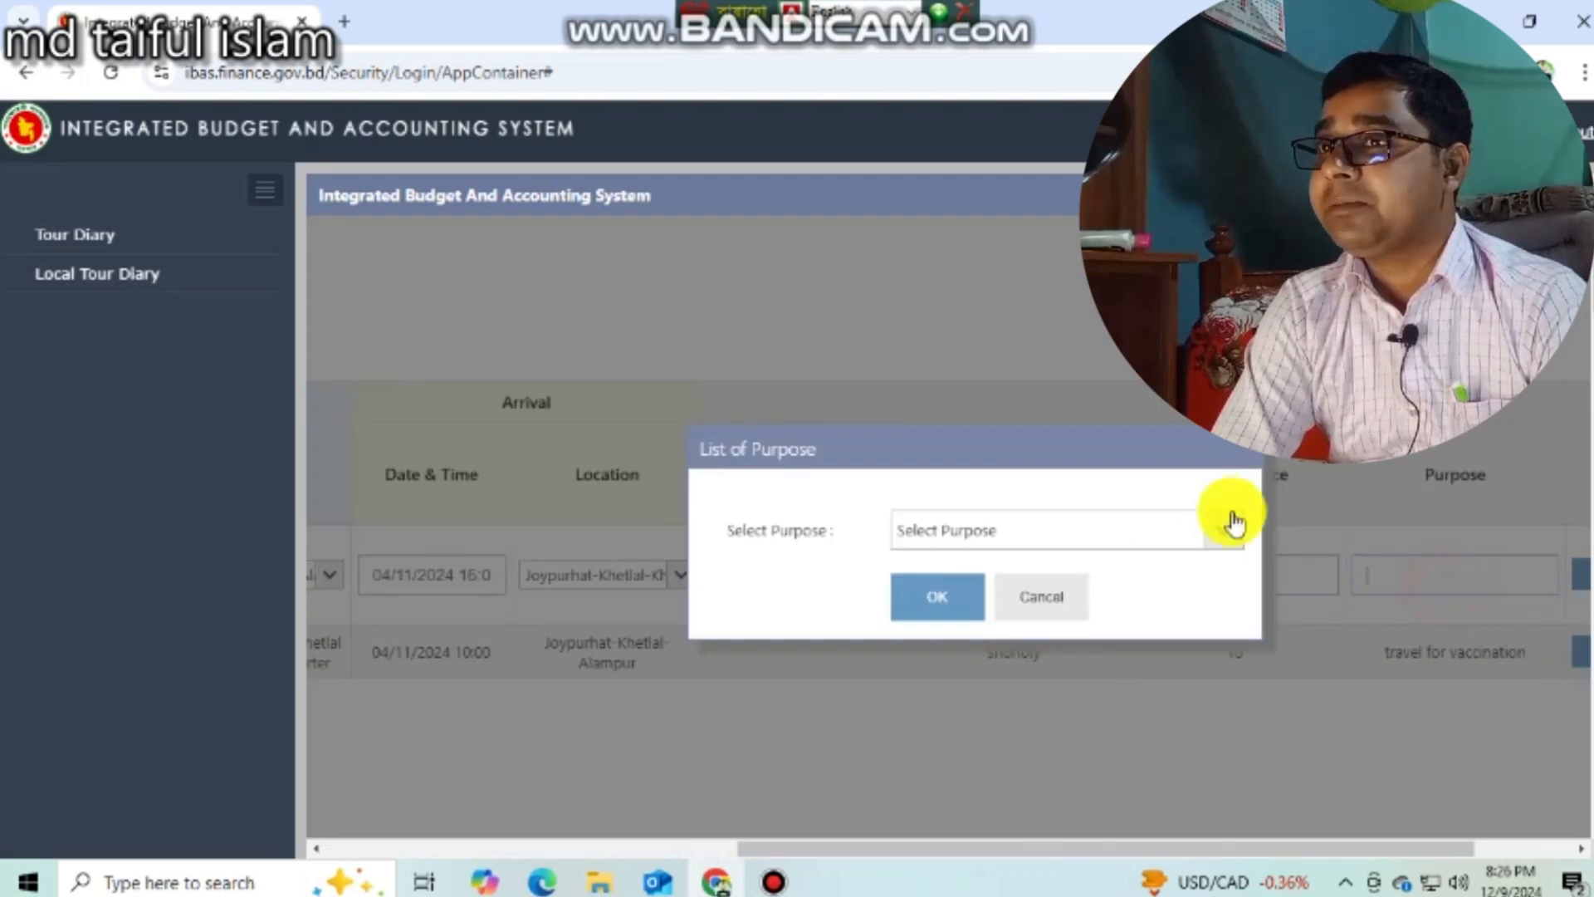
{"action": "left_click", "coordinate": [1237, 536]}
{"action": "left_click", "coordinate": [1243, 538]}
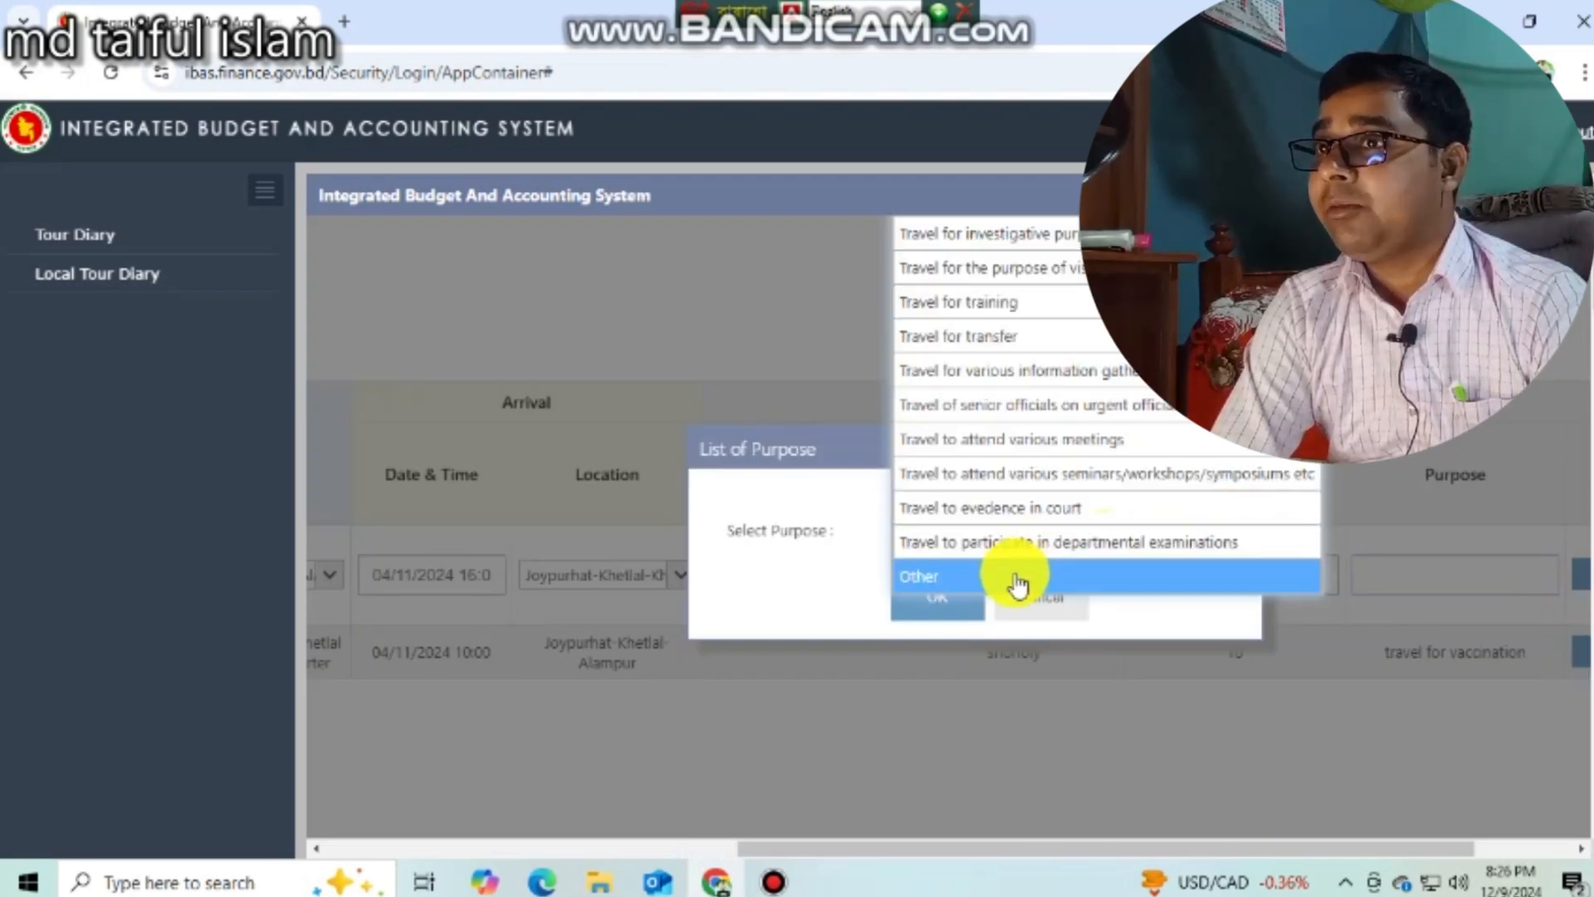
{"action": "left_click", "coordinate": [1013, 579]}
{"action": "left_click", "coordinate": [988, 598]}
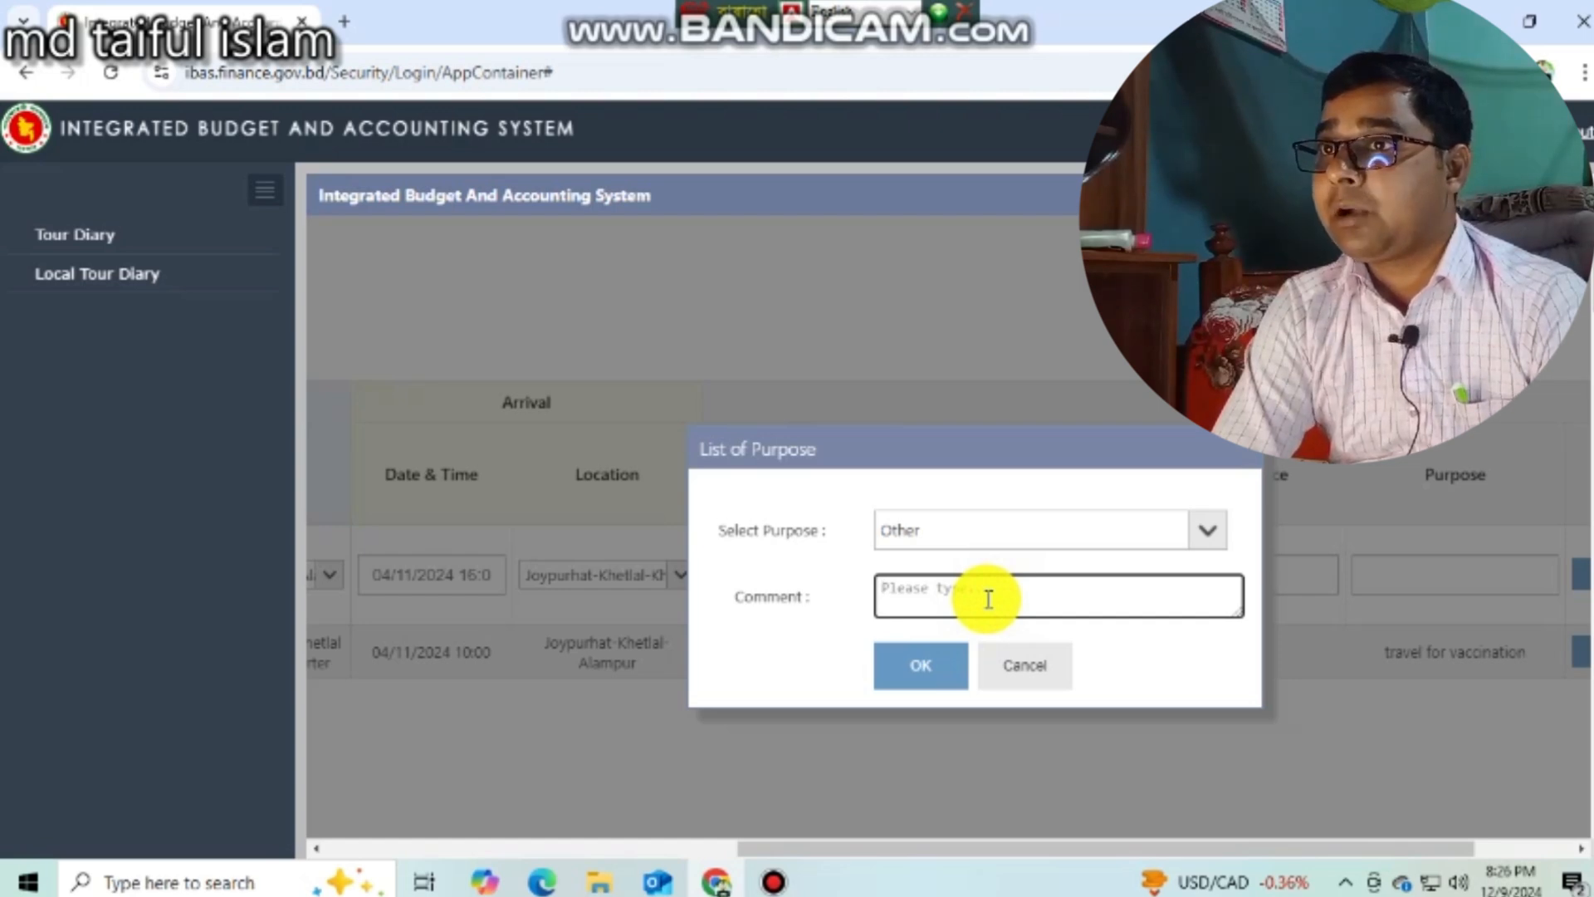
{"action": "type", "text": "hack to office"}
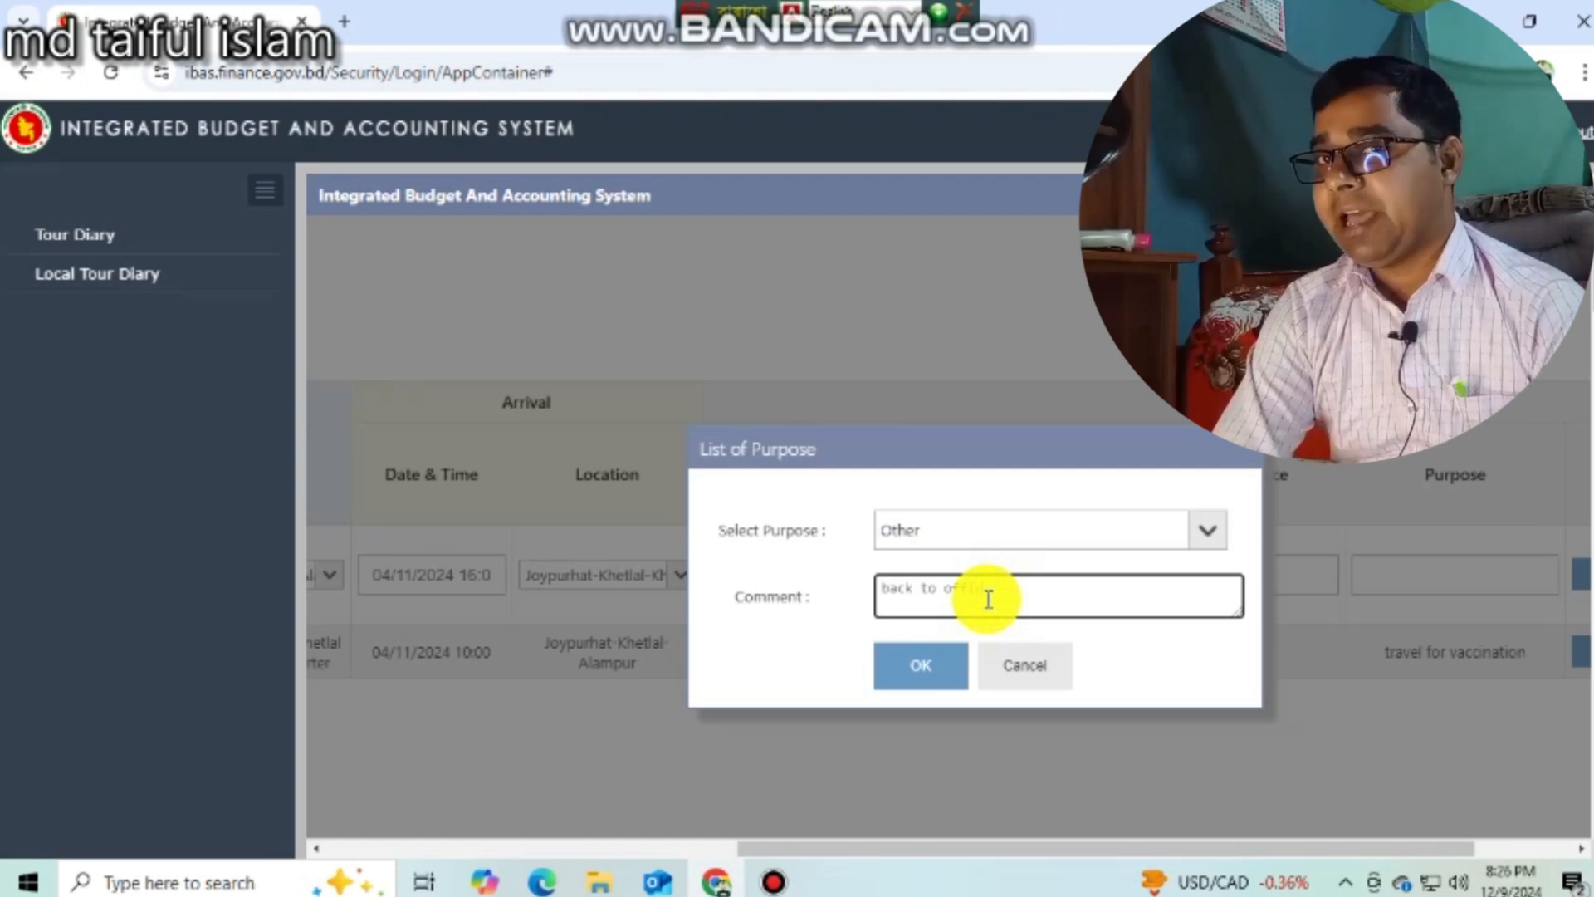
{"action": "left_click", "coordinate": [923, 675]}
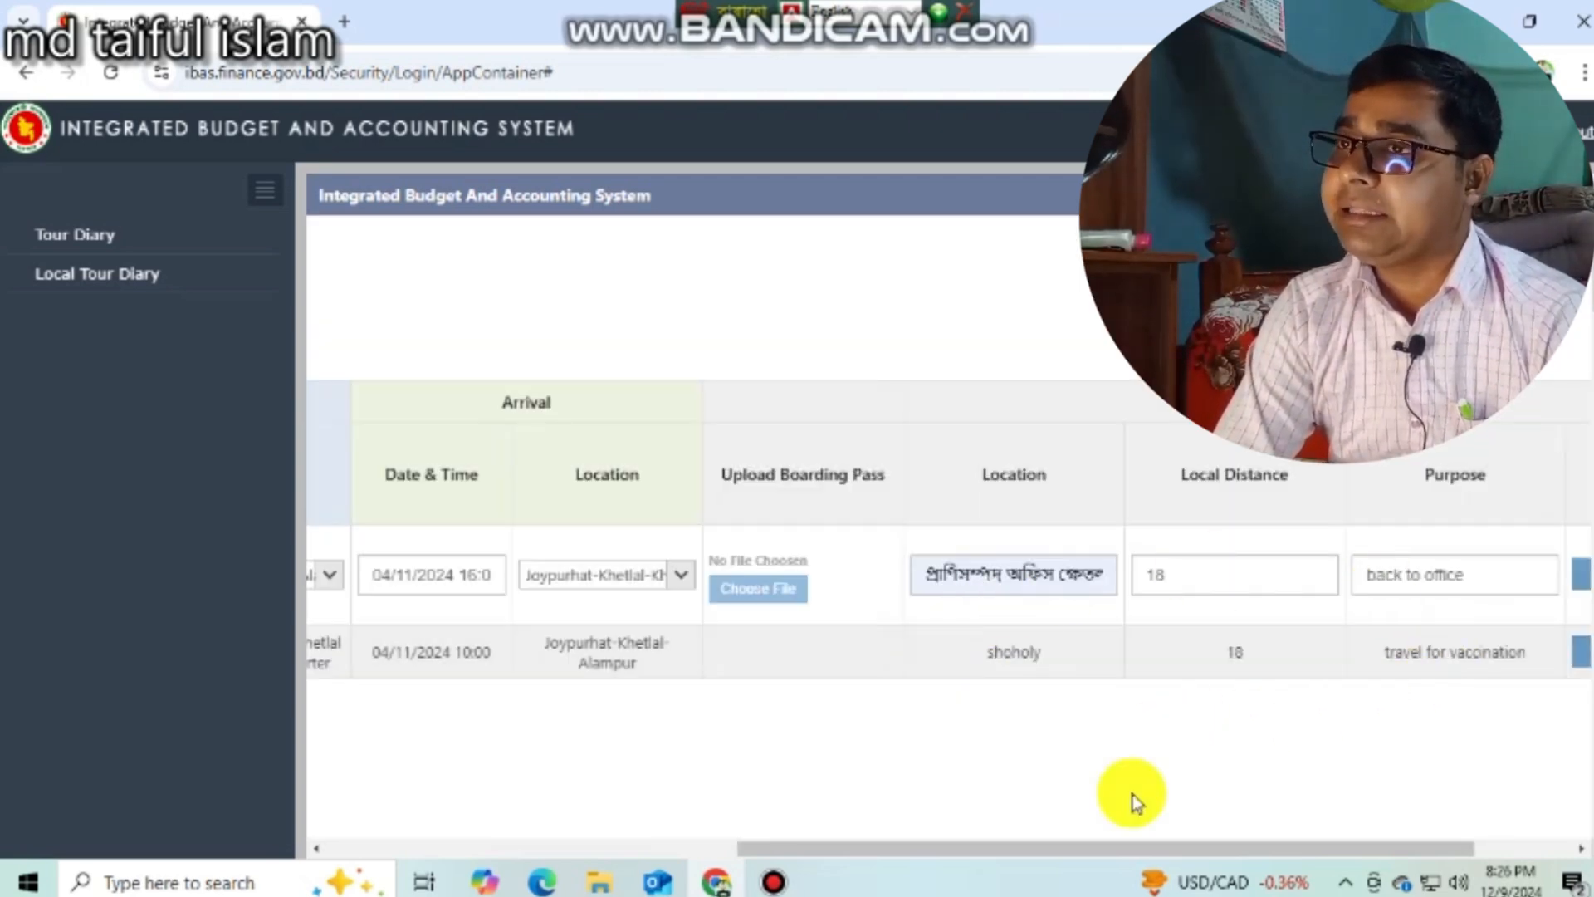
{"action": "left_click_drag", "start_coordinate": [1074, 846], "coordinate": [1179, 830]}
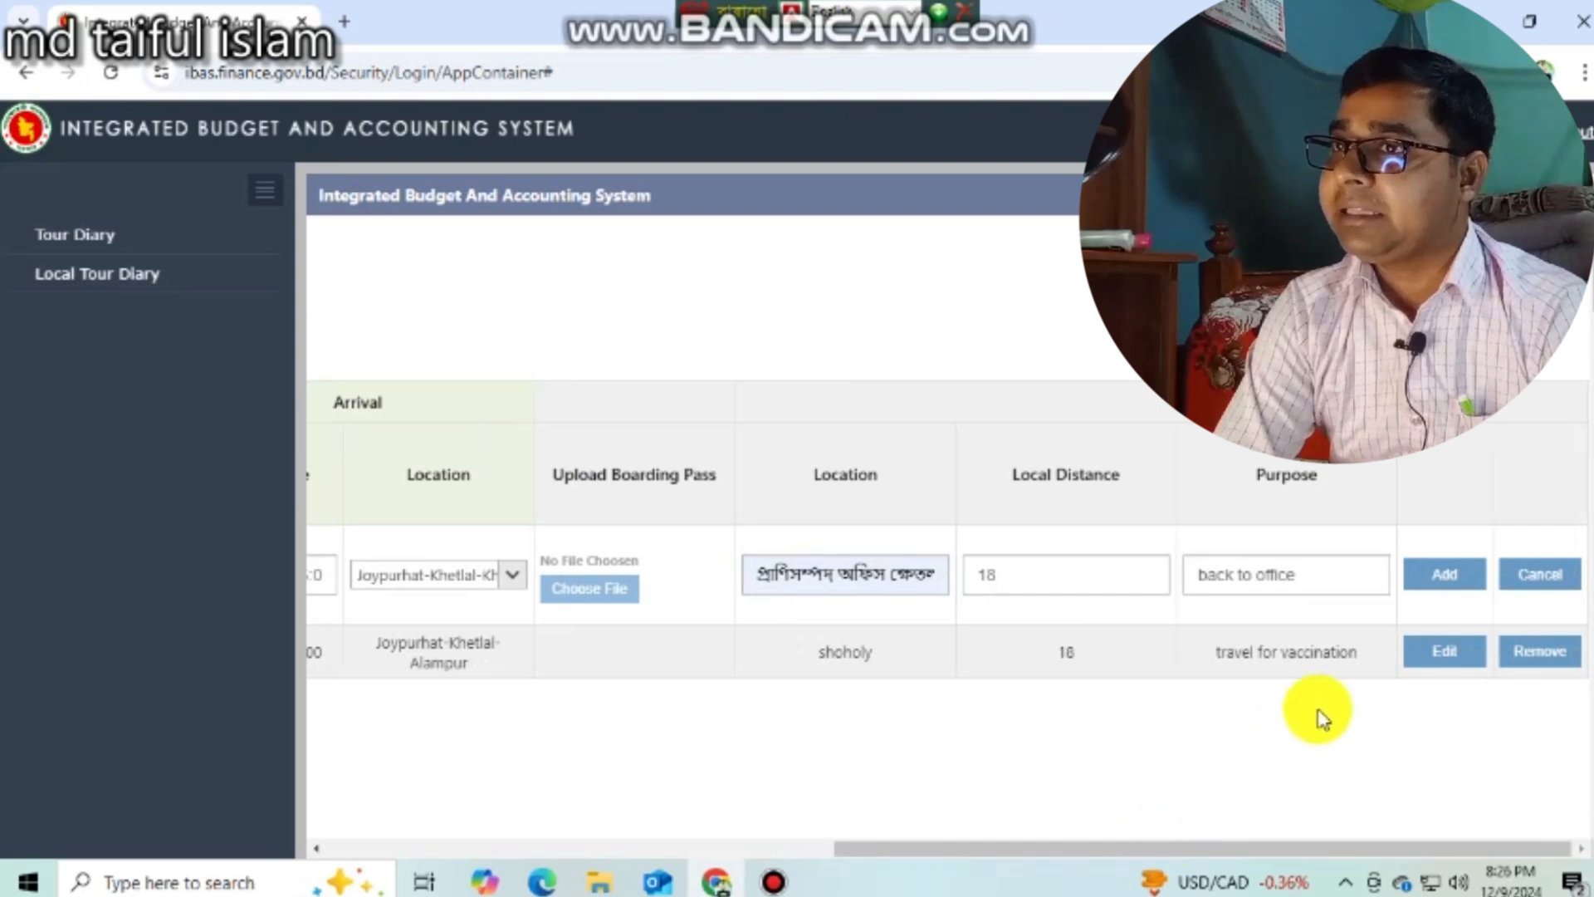
{"action": "left_click", "coordinate": [1462, 571]}
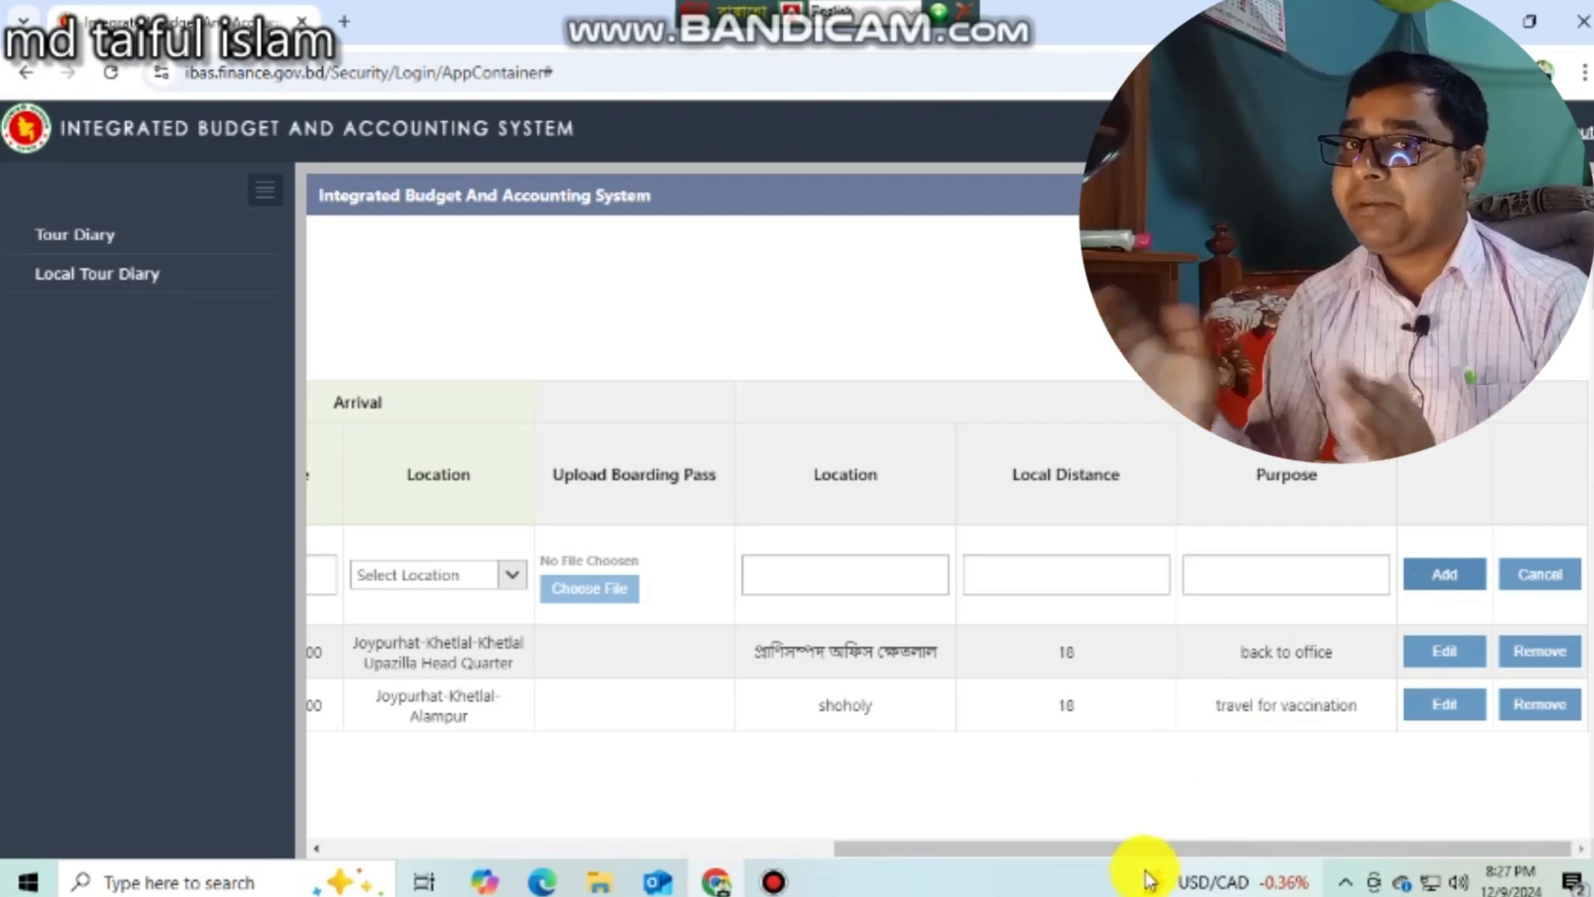
- Calculate the allowance for both tour rows and review the distances, TA rates and amounts in the calculation detail
{"action": "left_click_drag", "start_coordinate": [1122, 864], "coordinate": [605, 870]}
{"action": "scroll", "coordinate": [949, 661], "scroll_direction": "down", "scroll_amount": 3}
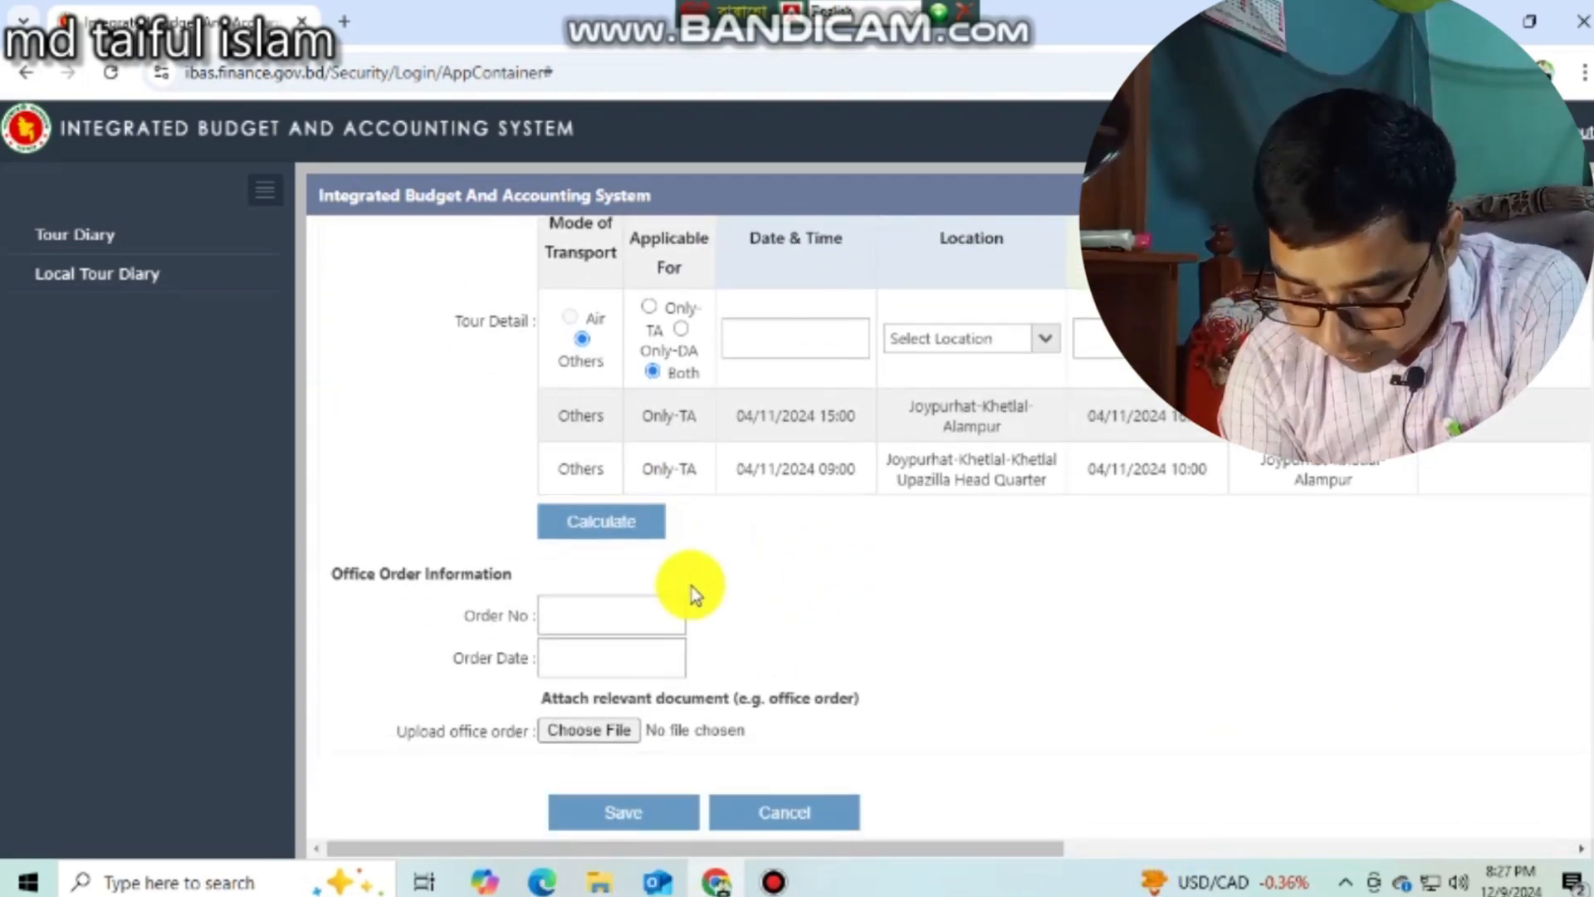
{"action": "left_click", "coordinate": [605, 537]}
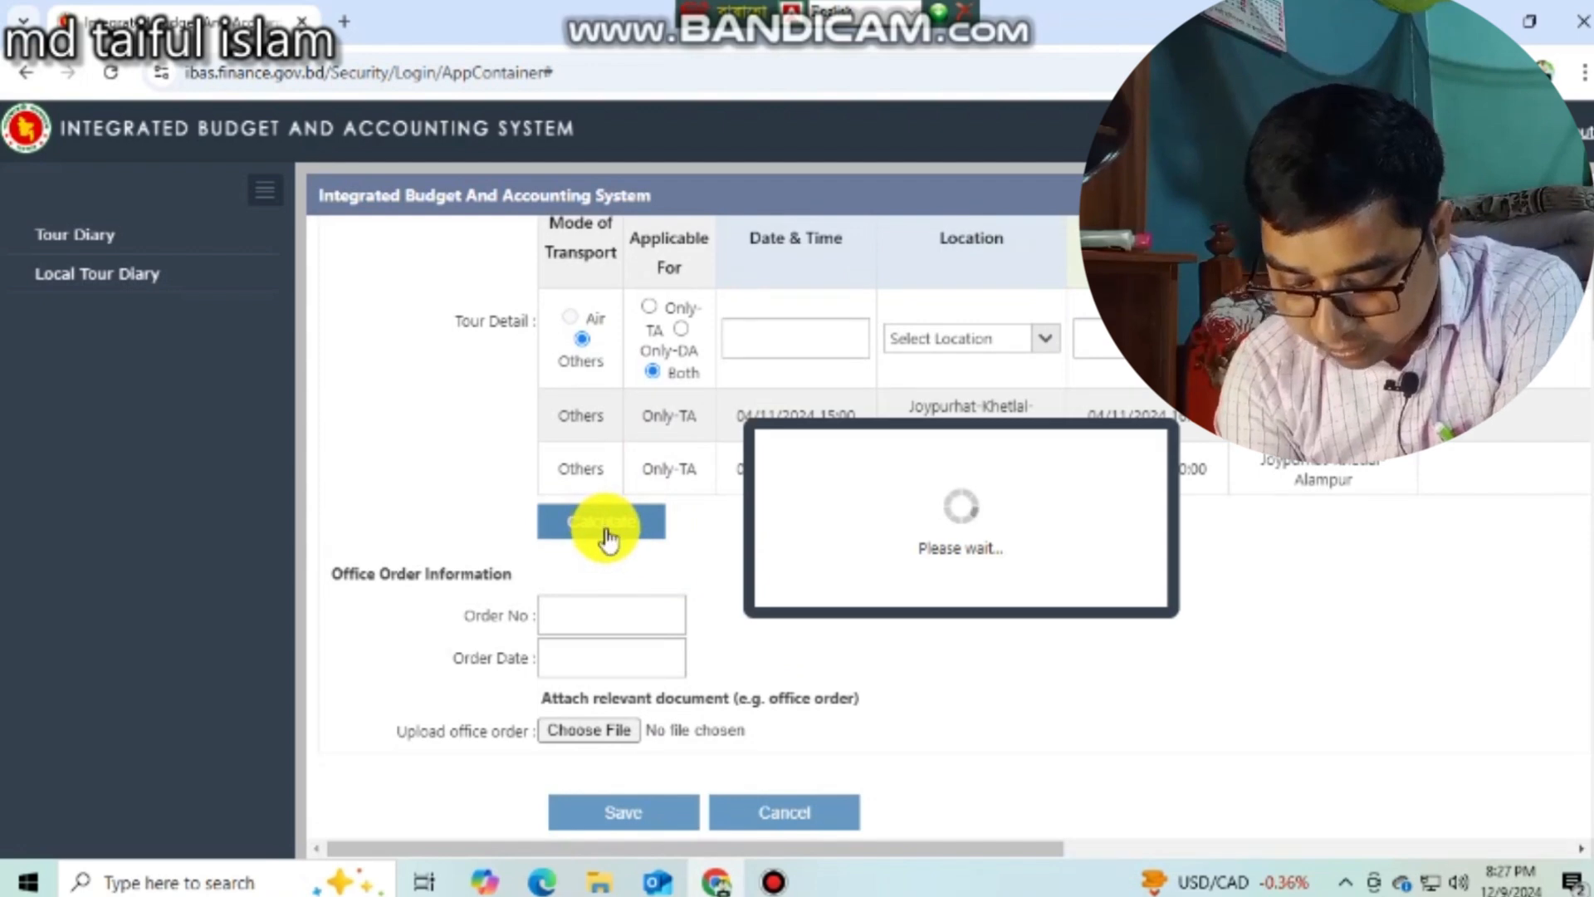
{"action": "scroll", "coordinate": [797, 598], "scroll_direction": "down", "scroll_amount": 2}
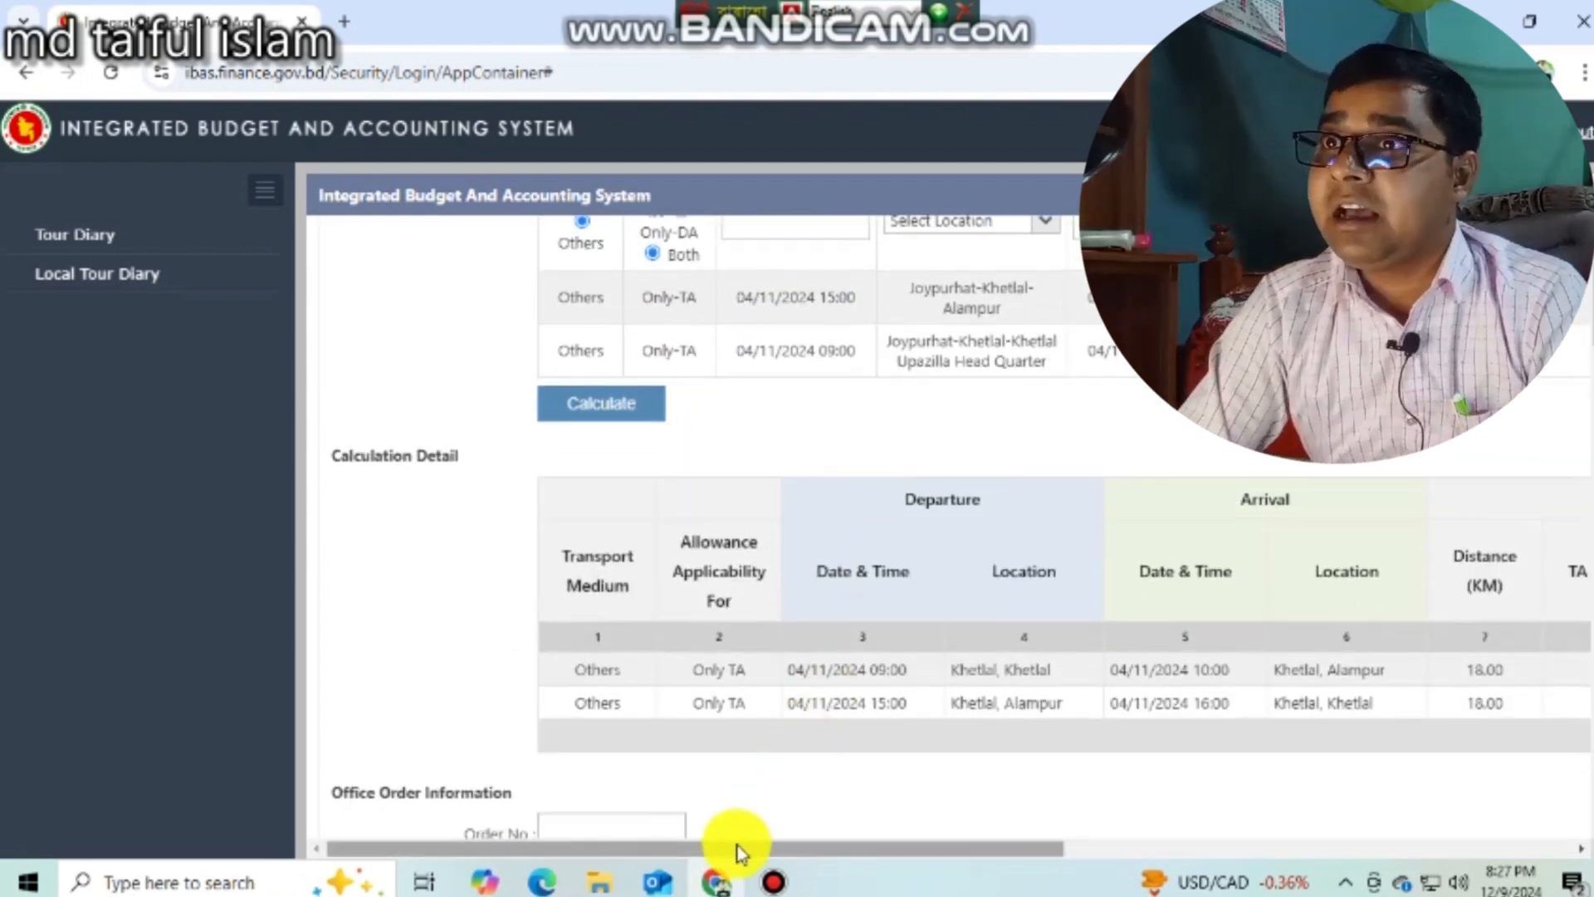
{"action": "left_click_drag", "start_coordinate": [729, 844], "coordinate": [1049, 811]}
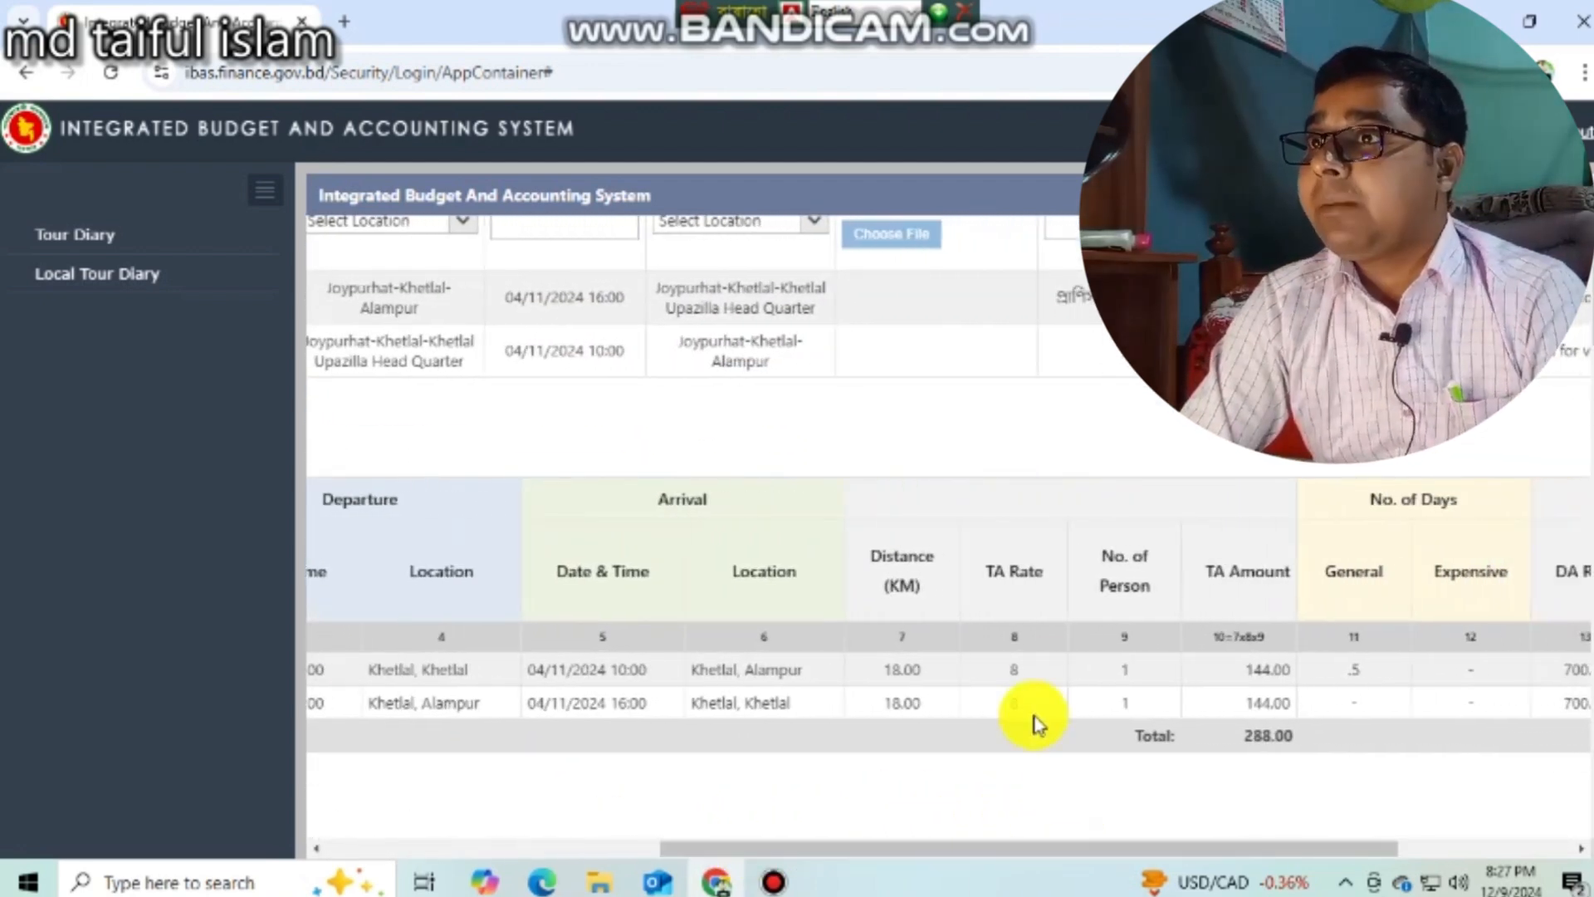
{"action": "scroll", "coordinate": [1139, 612], "scroll_direction": "down", "scroll_amount": 2}
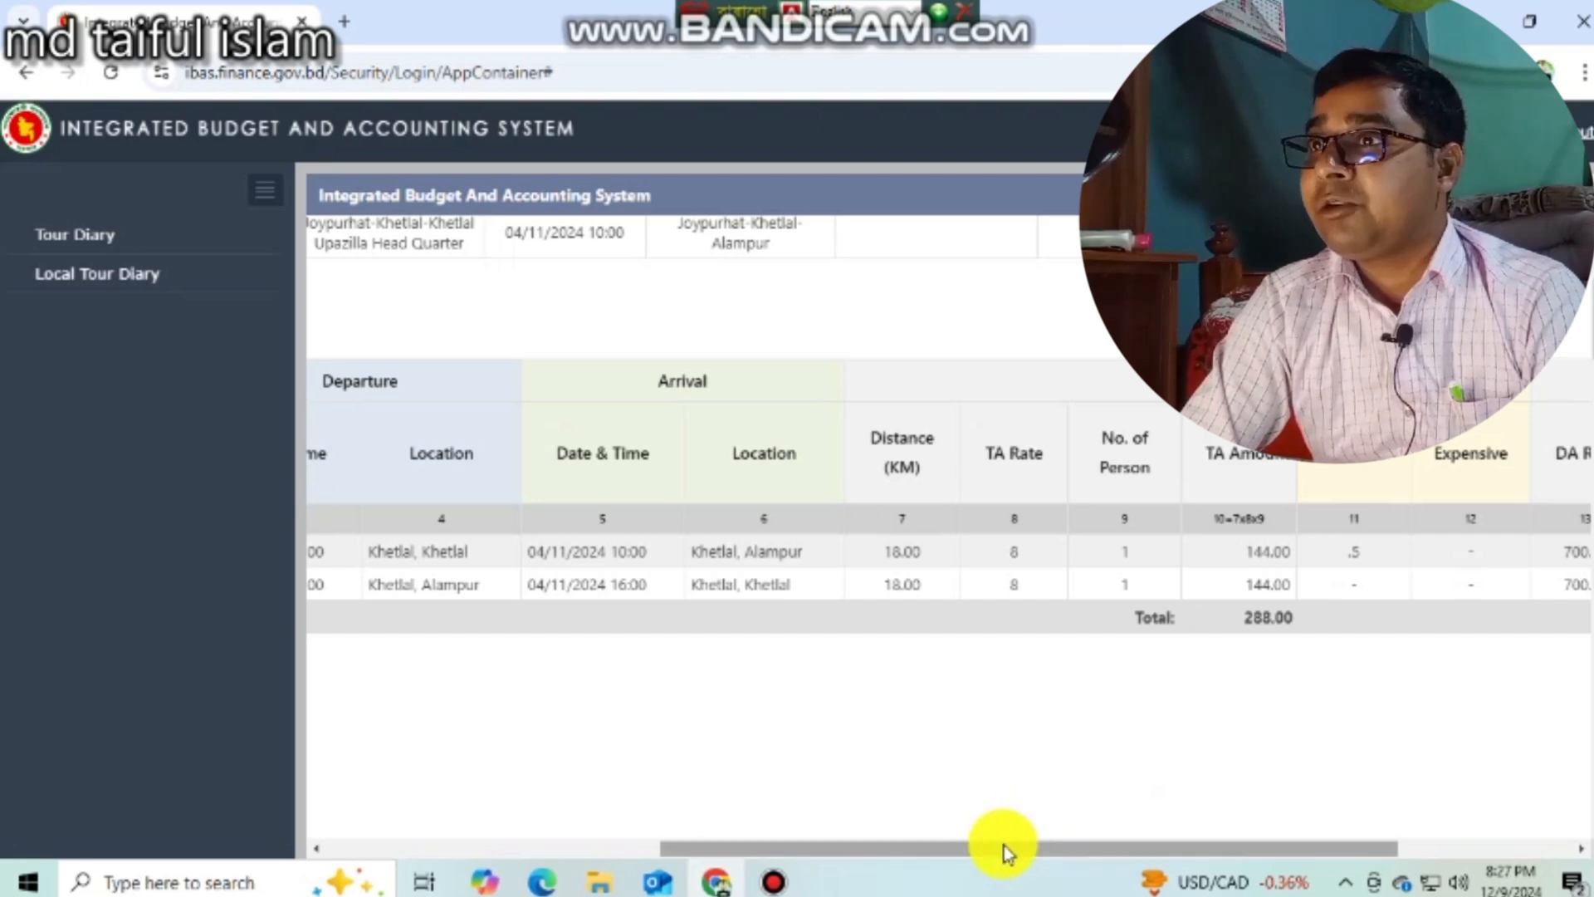
{"action": "left_click_drag", "start_coordinate": [1004, 845], "coordinate": [1090, 848]}
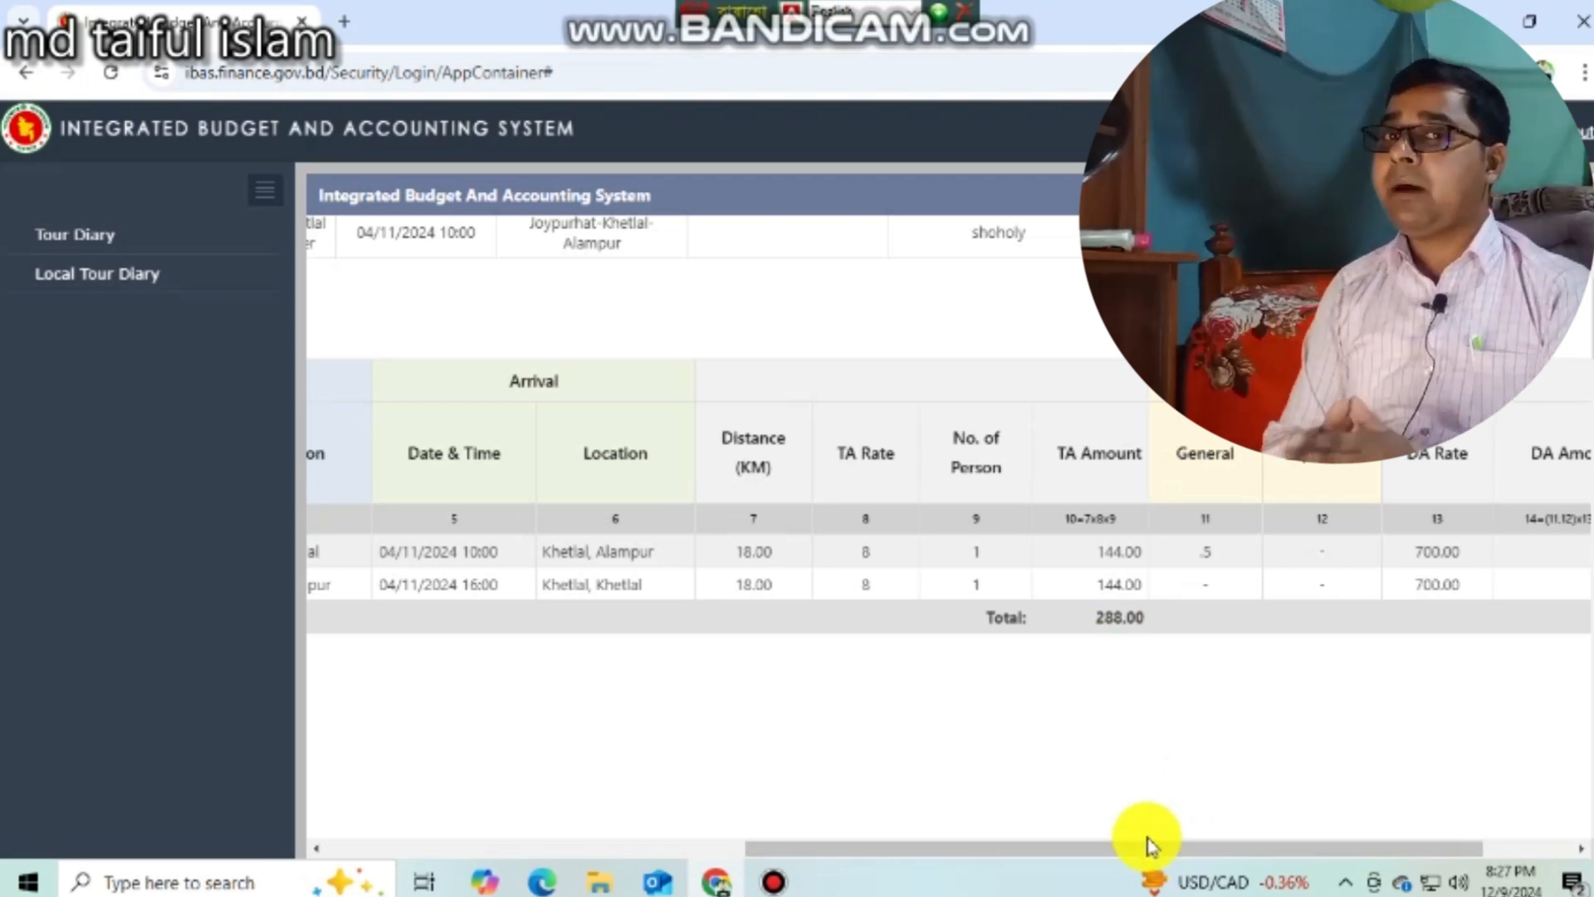
{"action": "left_click_drag", "start_coordinate": [1167, 848], "coordinate": [866, 870]}
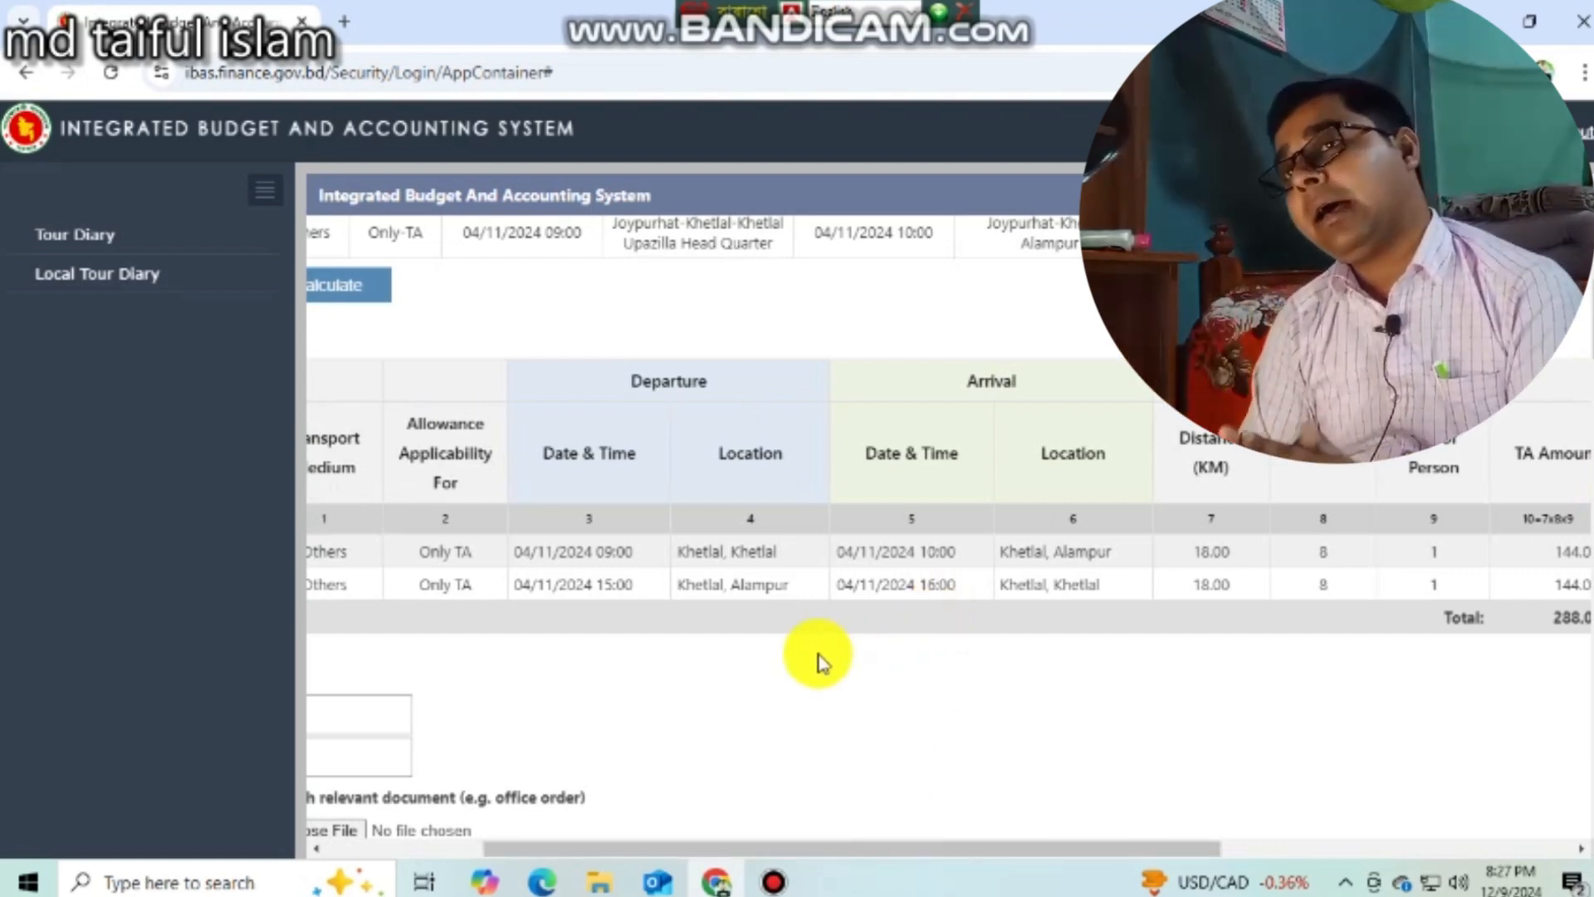
{"action": "left_click_drag", "start_coordinate": [712, 849], "coordinate": [531, 853]}
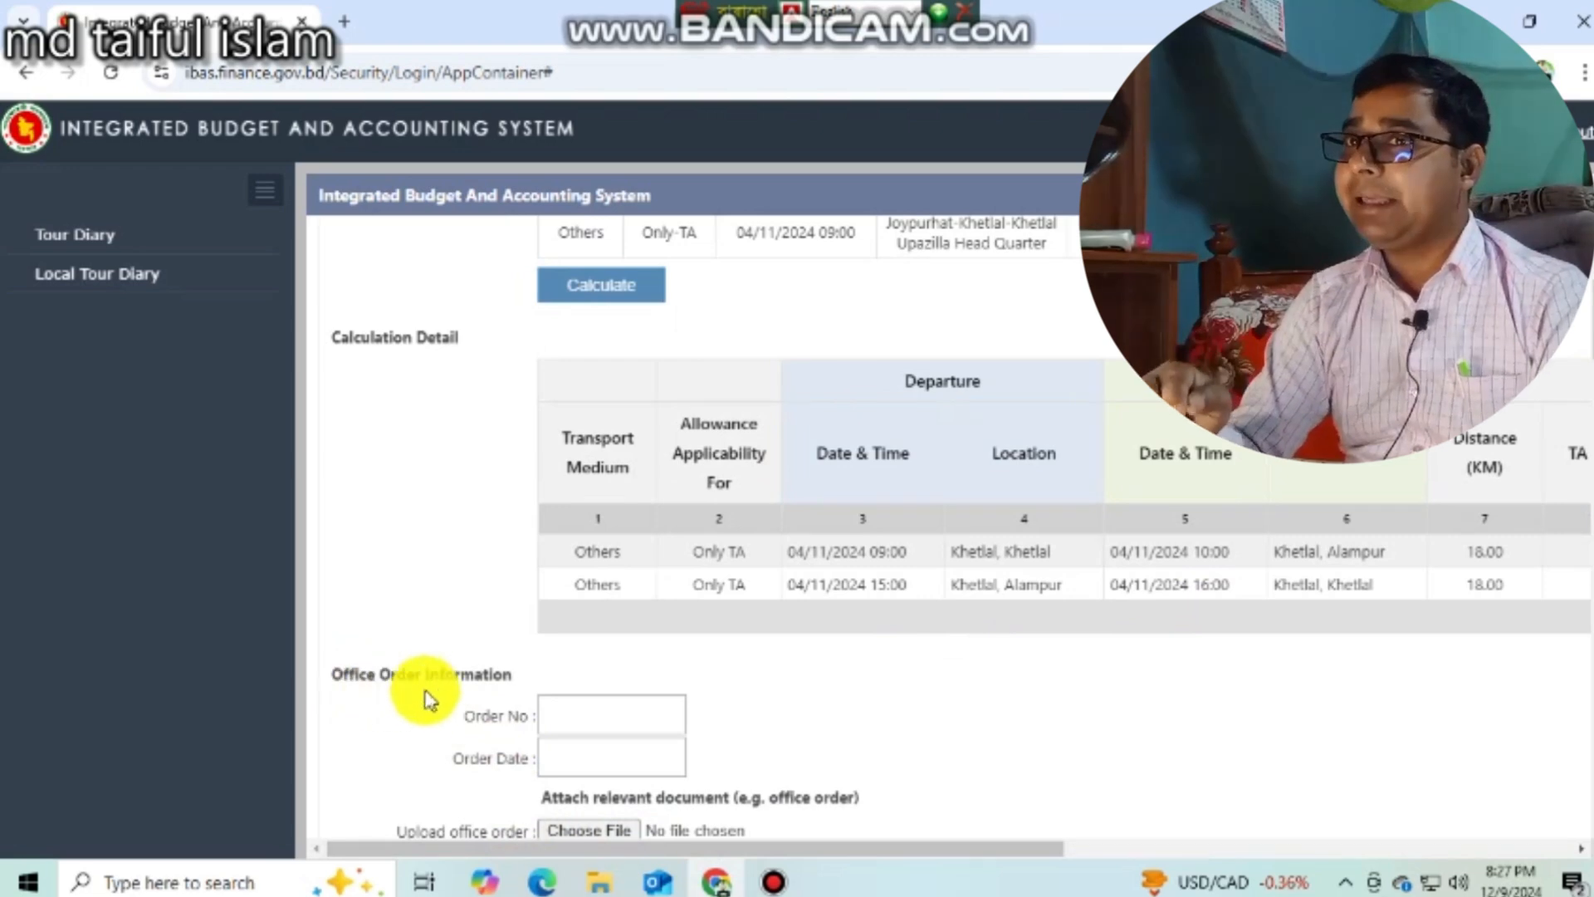
- Fill in the office order number and set the order date to 03/11/2024
{"action": "left_click", "coordinate": [573, 724]}
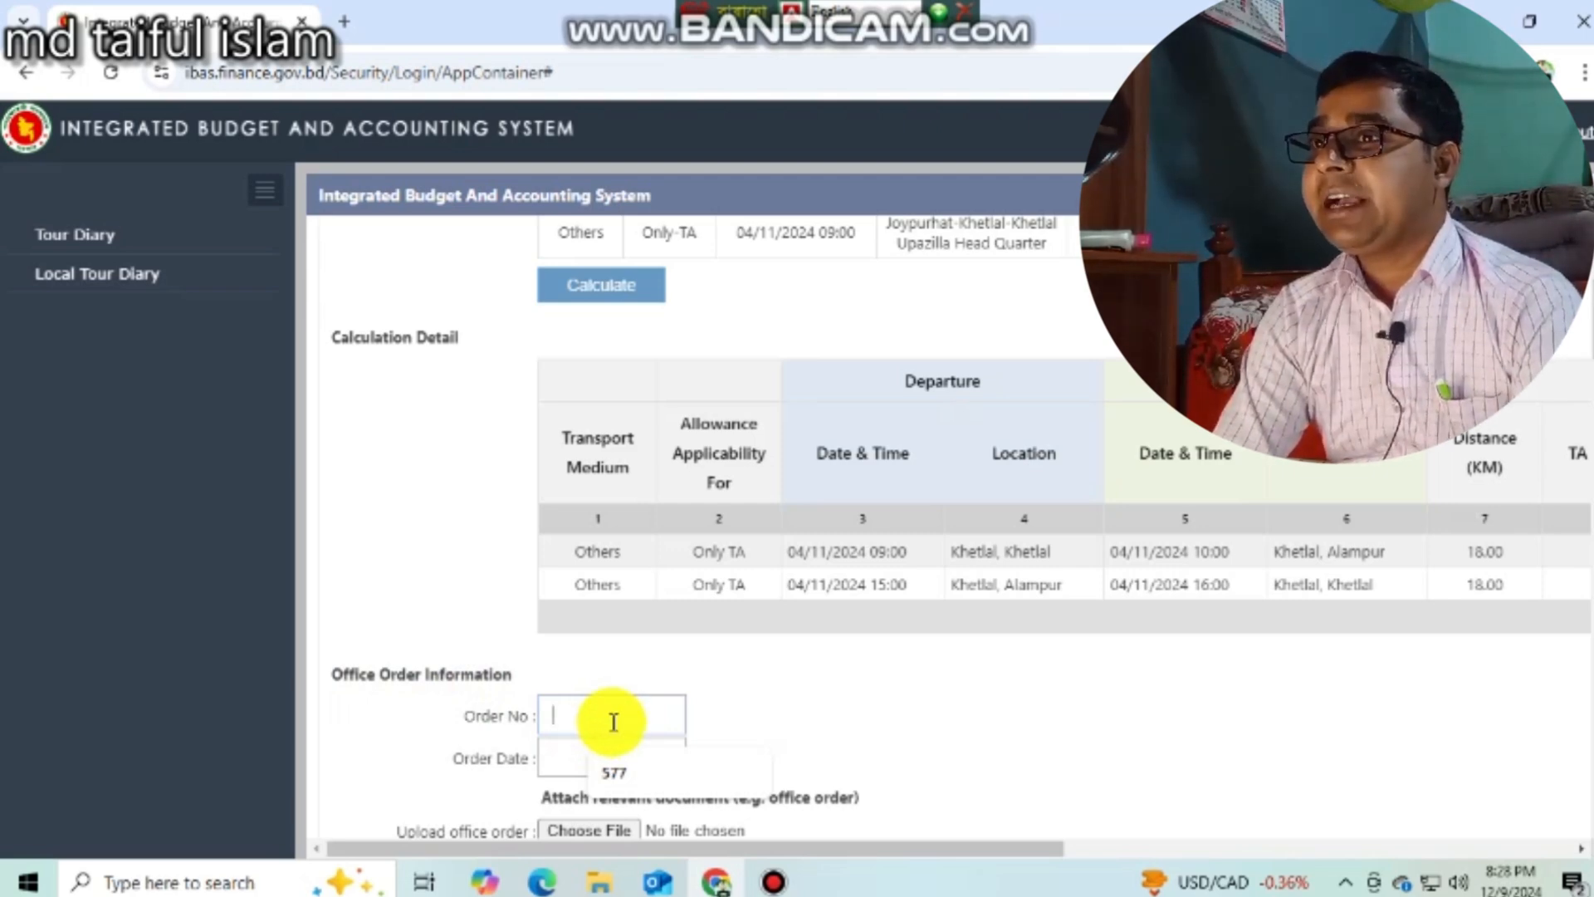
{"action": "type", "text": "6"}
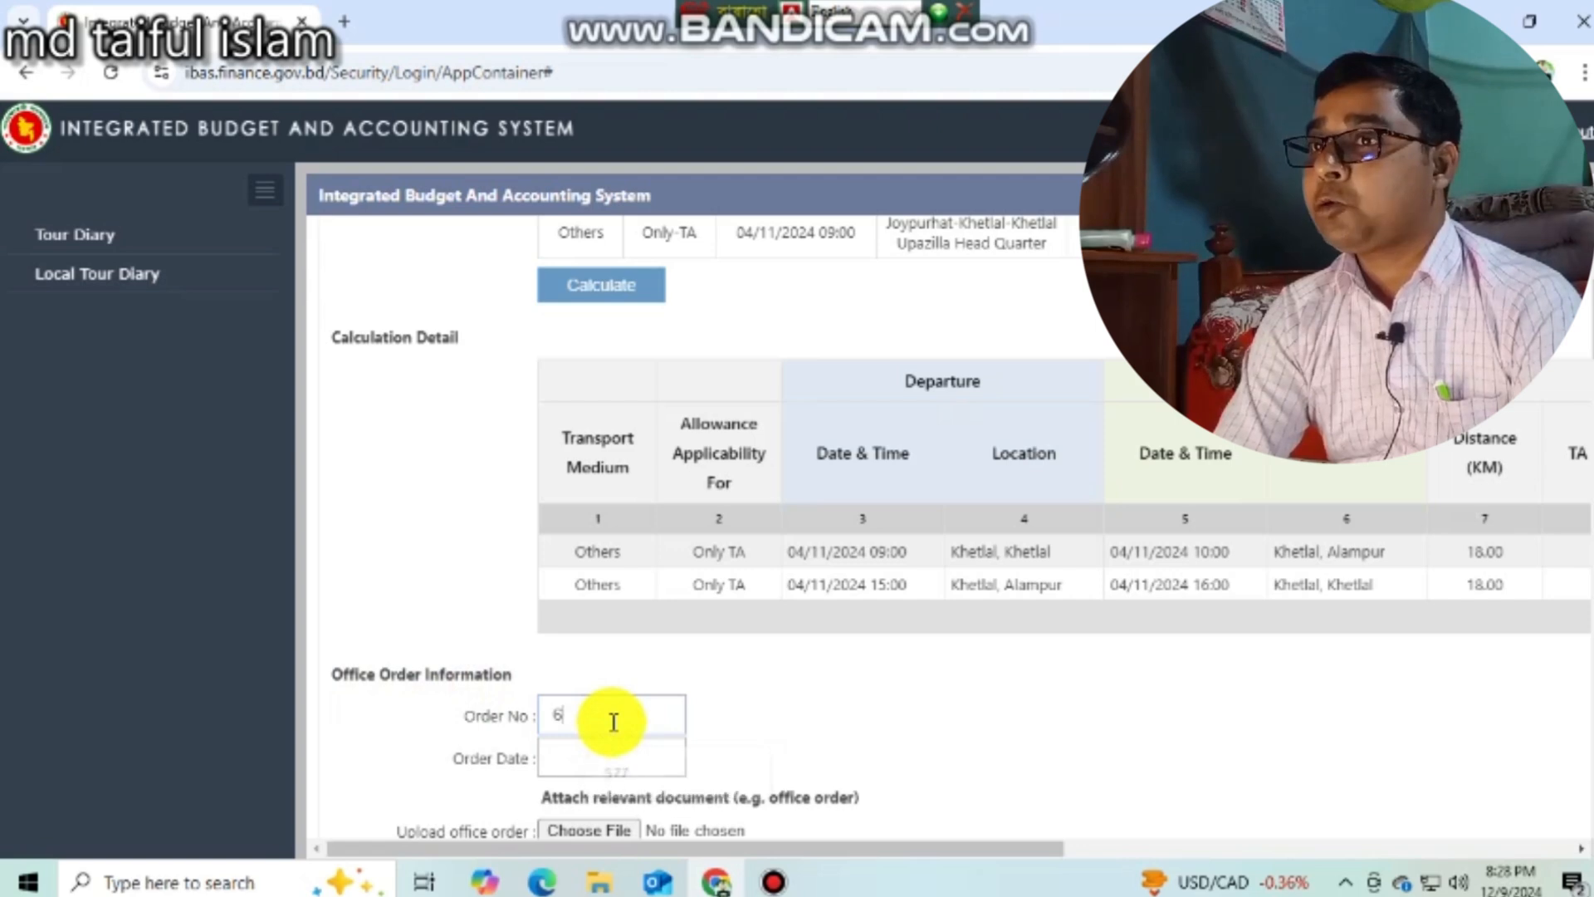
{"action": "type", "text": "55"}
{"action": "scroll", "coordinate": [719, 698], "scroll_direction": "down", "scroll_amount": 2}
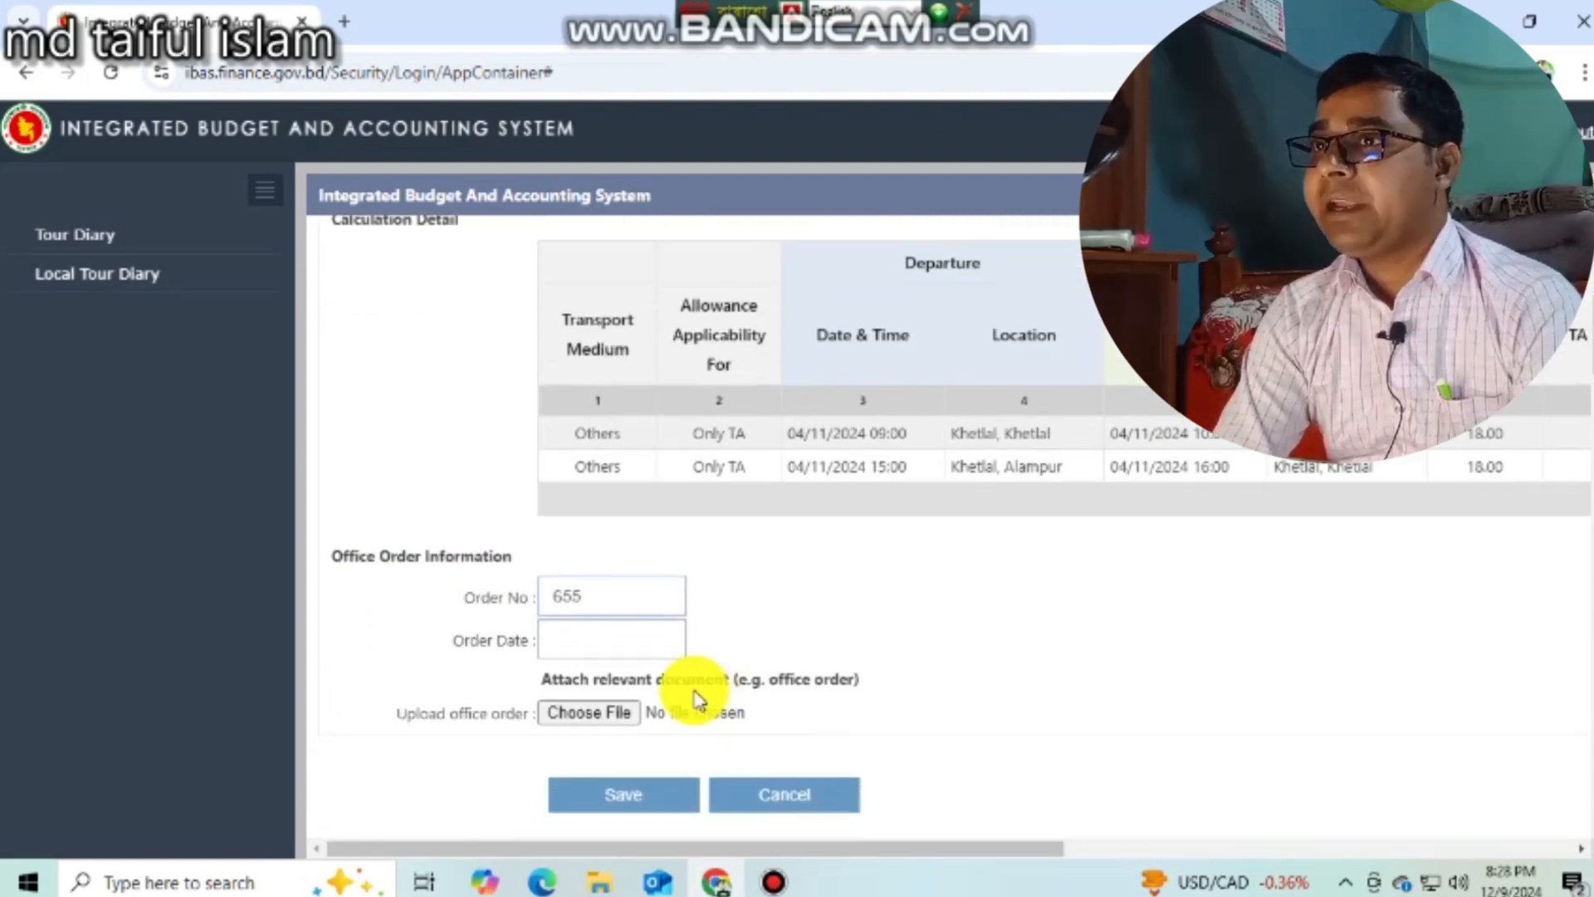
{"action": "left_click", "coordinate": [608, 637]}
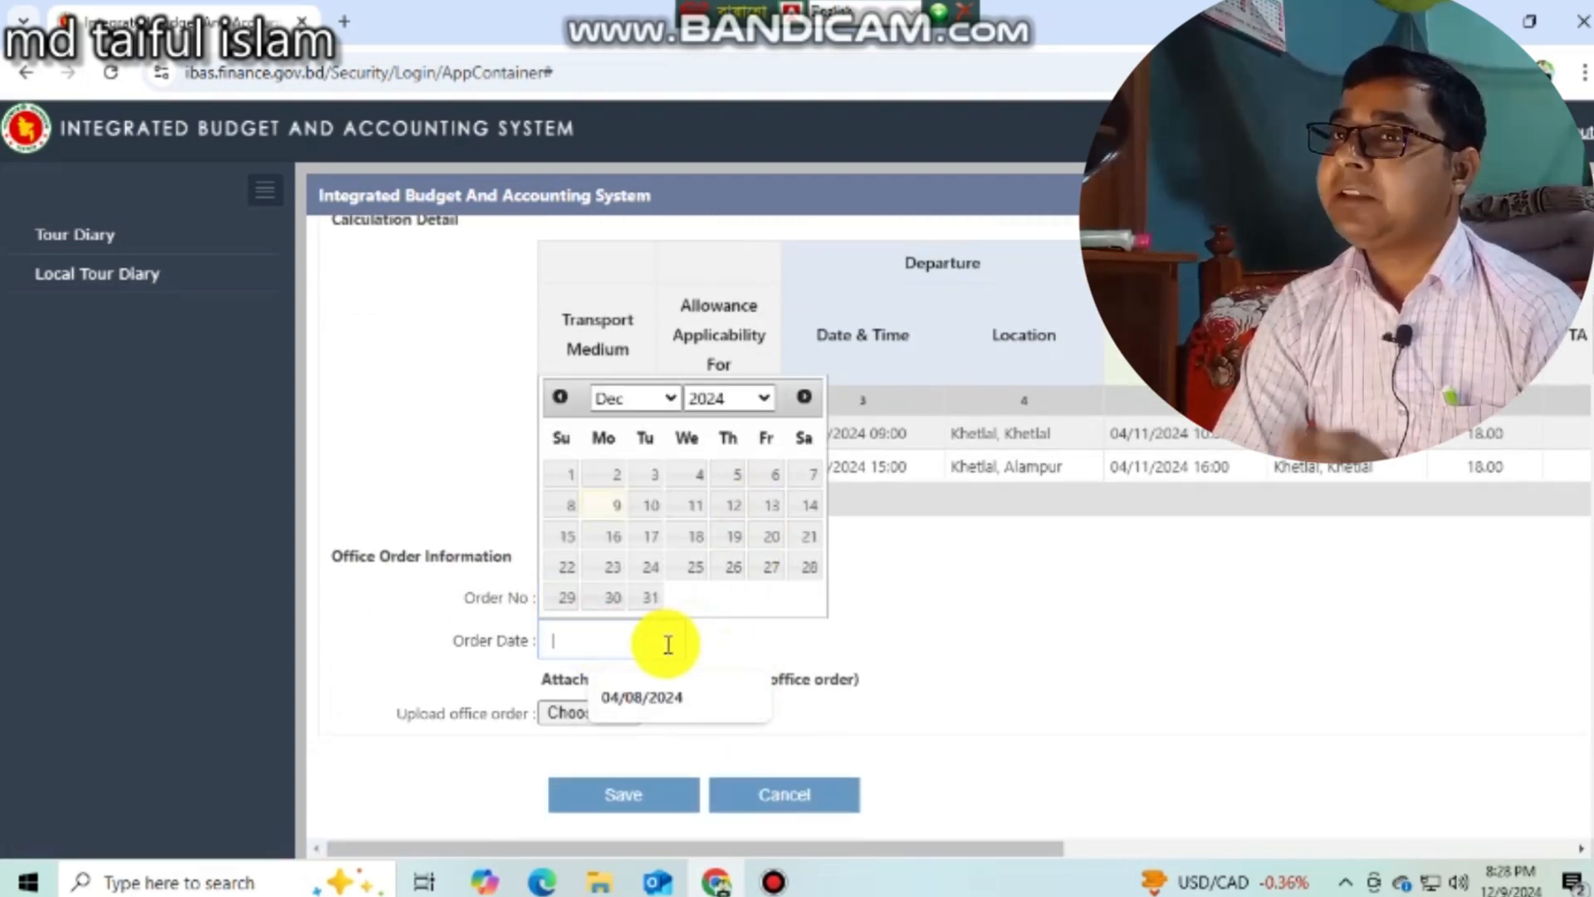
{"action": "left_click", "coordinate": [558, 397]}
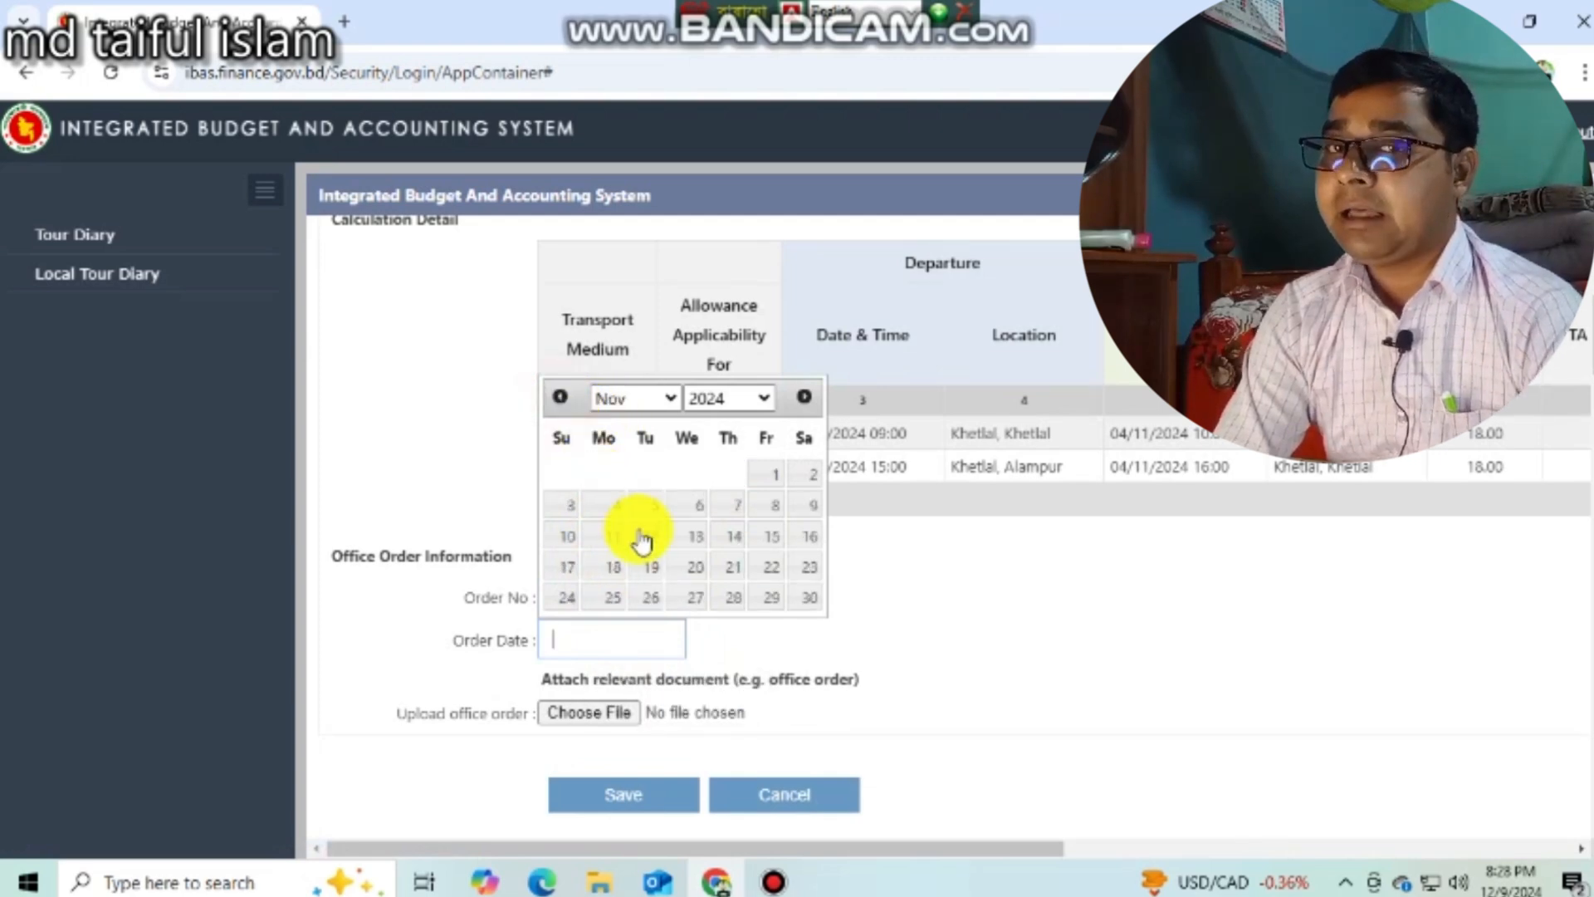
{"action": "left_click", "coordinate": [564, 507]}
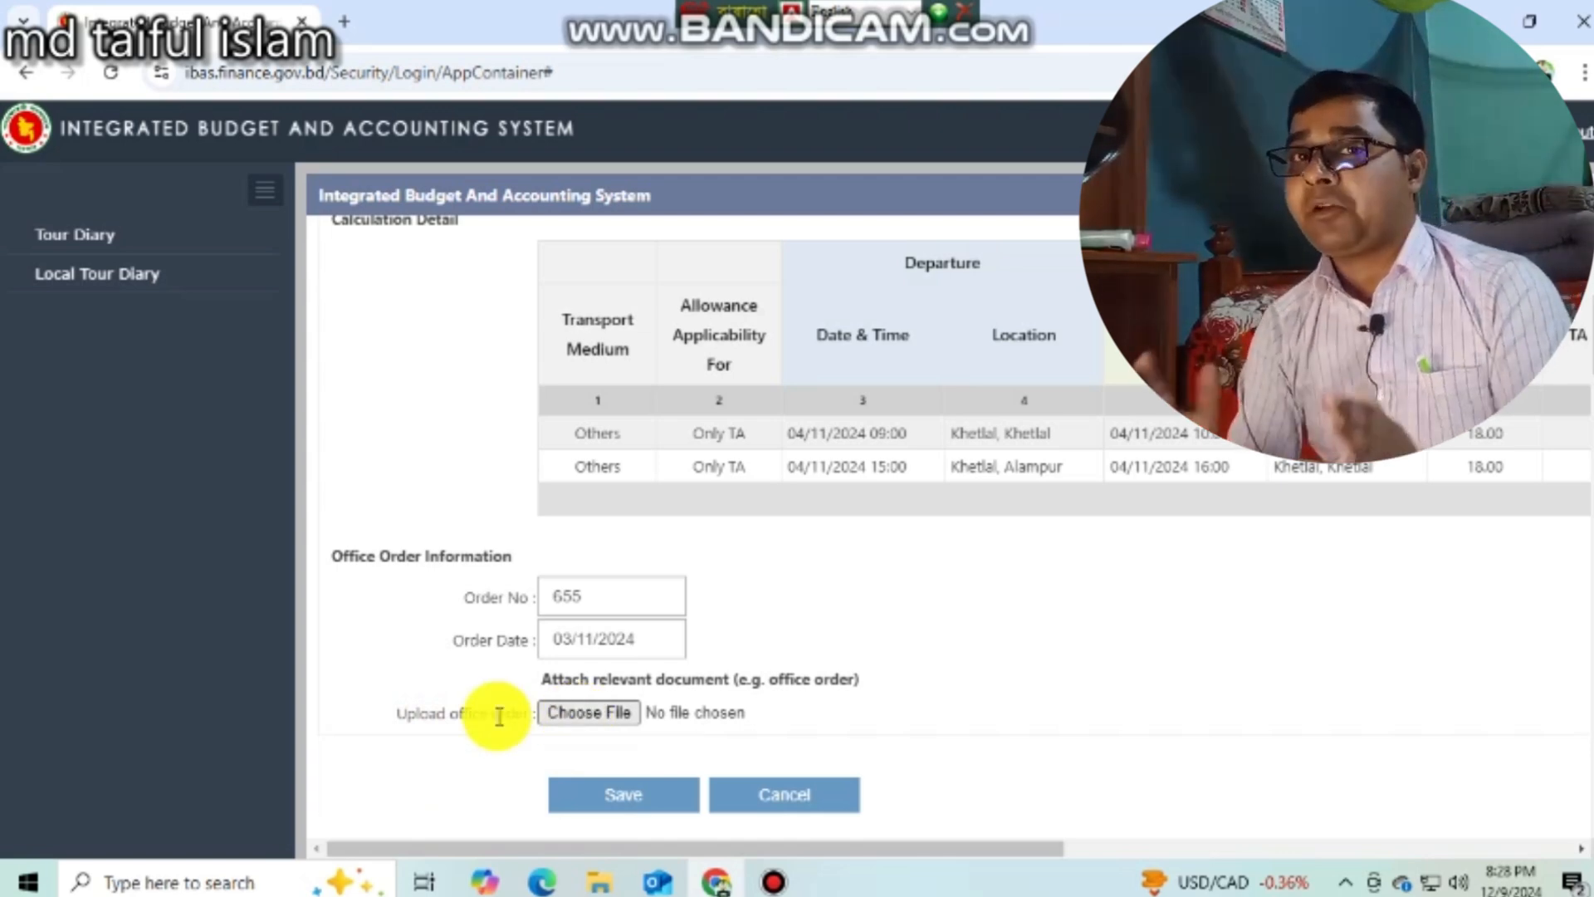
- Attach the PDF file "office order" from the Desktop as the office order document and save the tour diary entry
{"action": "left_click", "coordinate": [593, 719]}
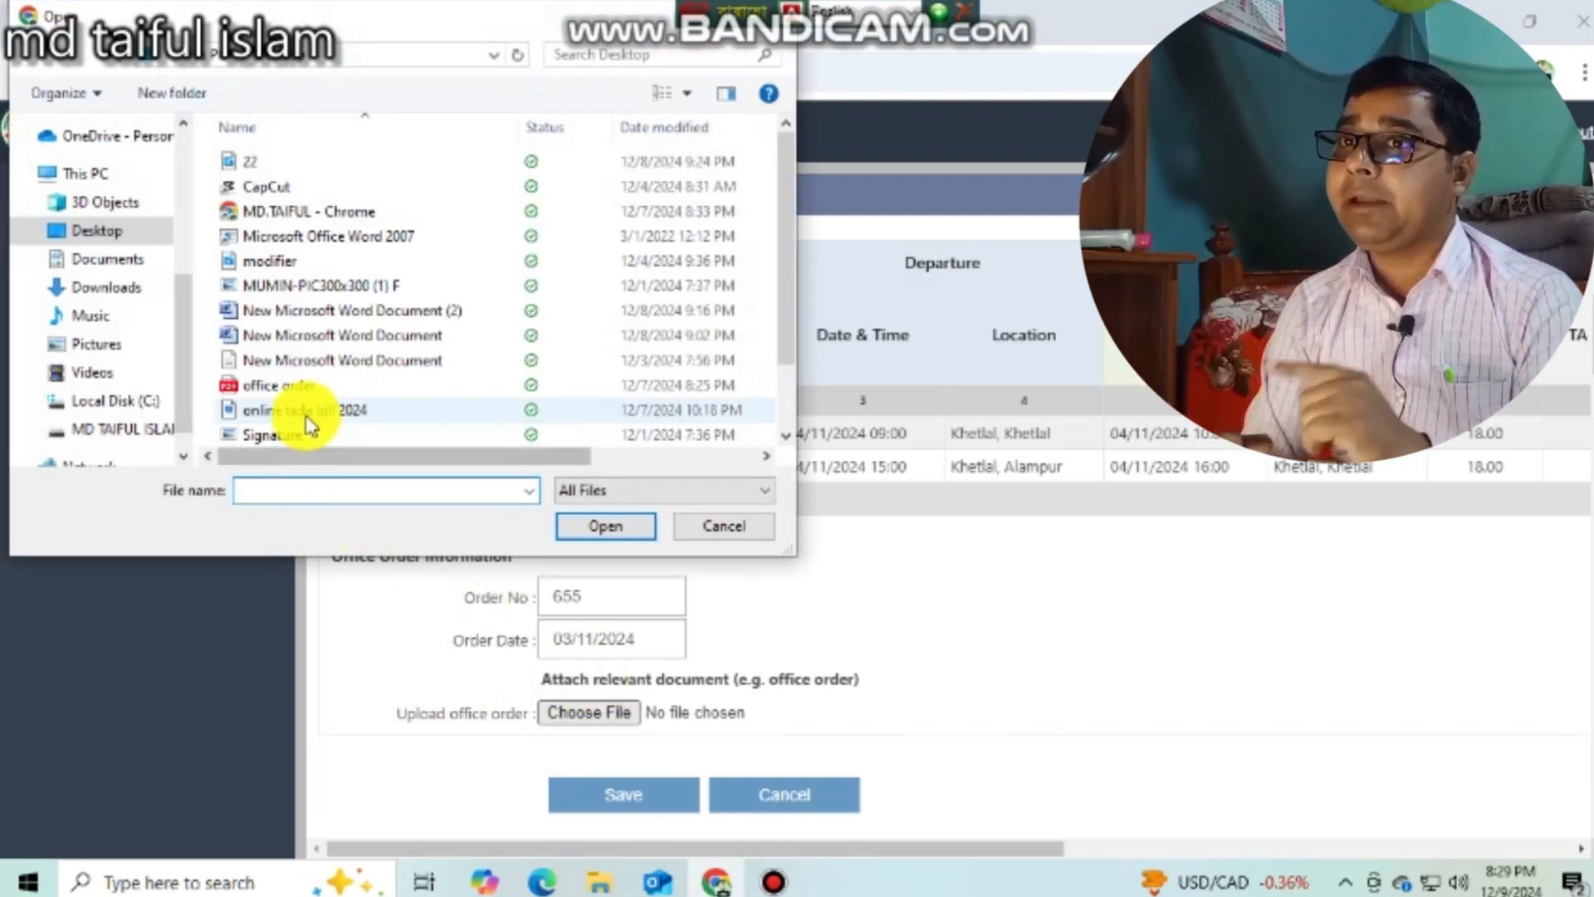
{"action": "left_click", "coordinate": [295, 397]}
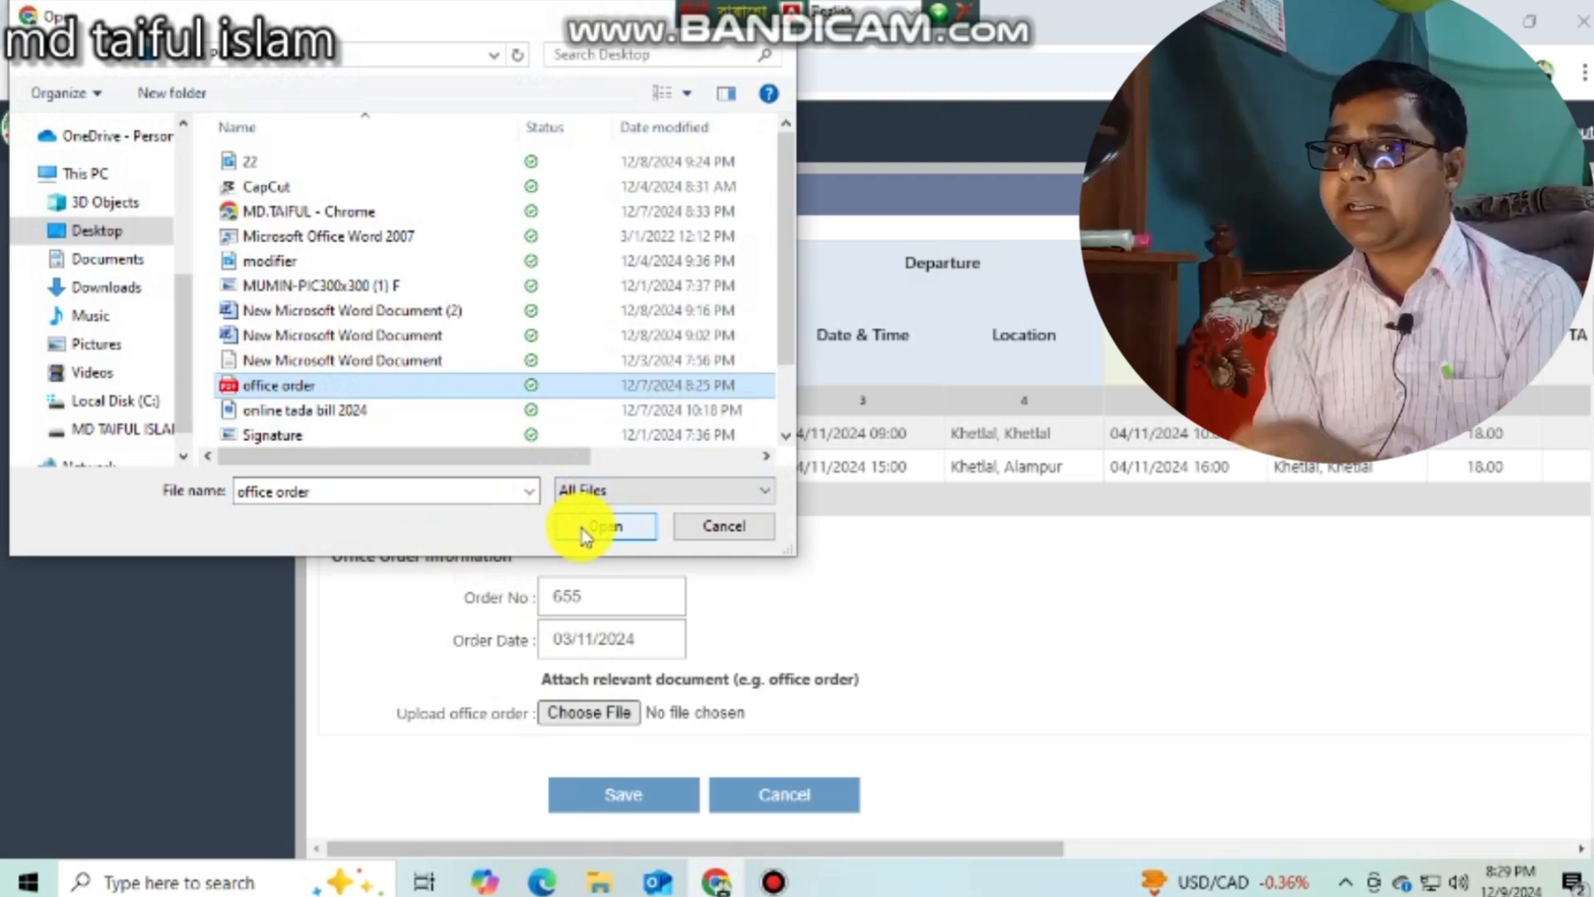
{"action": "left_click", "coordinate": [610, 526]}
{"action": "scroll", "coordinate": [776, 638], "scroll_direction": "down", "scroll_amount": 1}
{"action": "scroll", "coordinate": [776, 638], "scroll_direction": "down", "scroll_amount": 2}
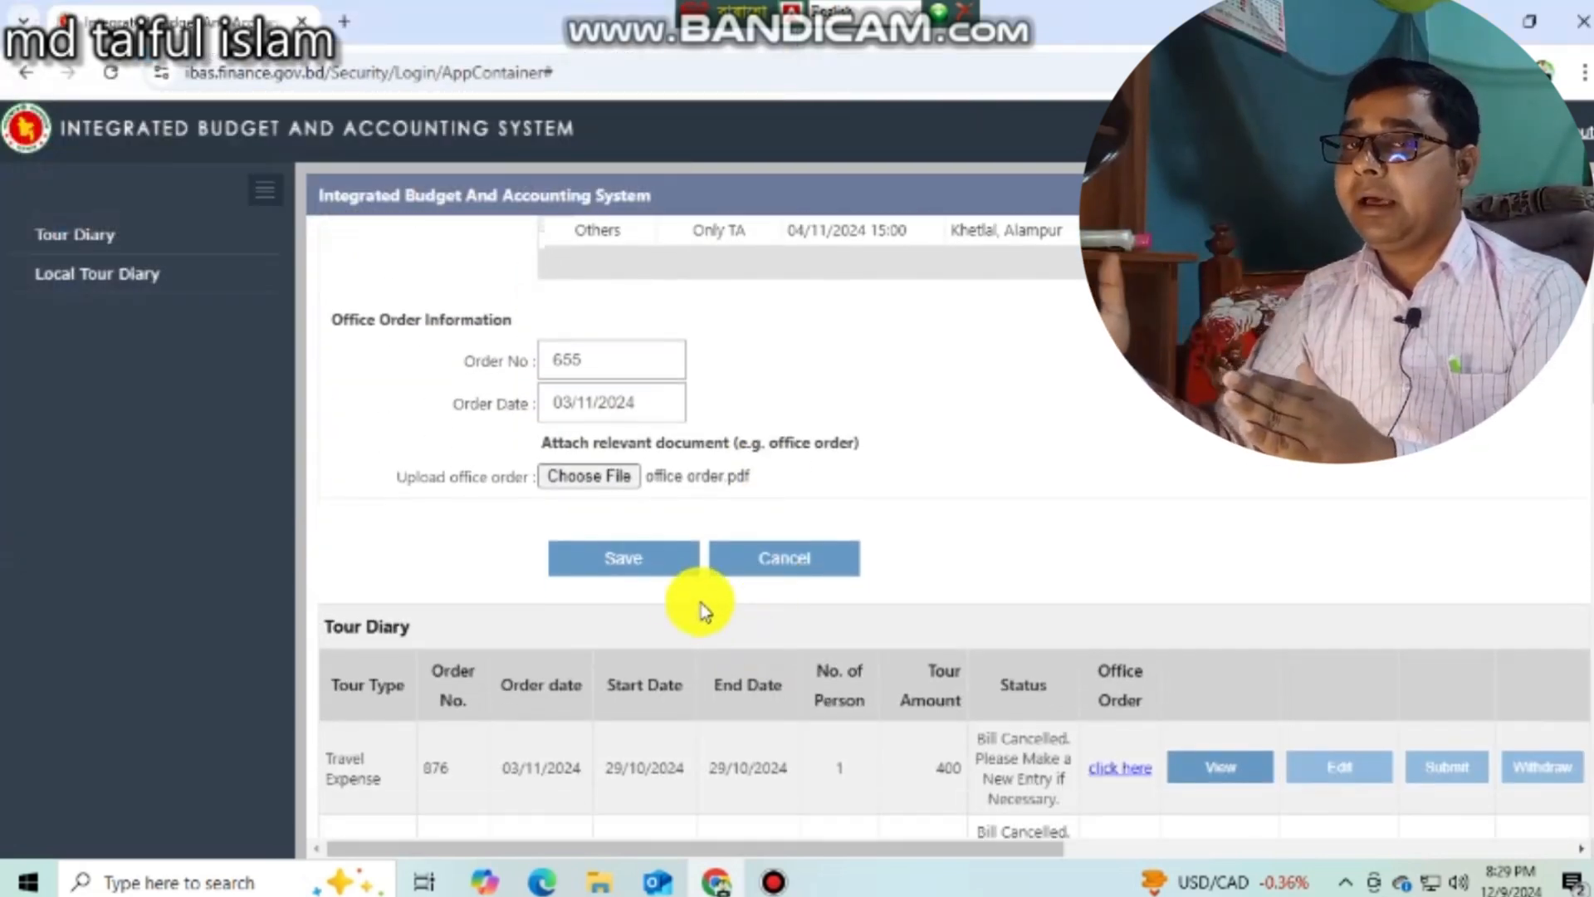
{"action": "left_click", "coordinate": [623, 568]}
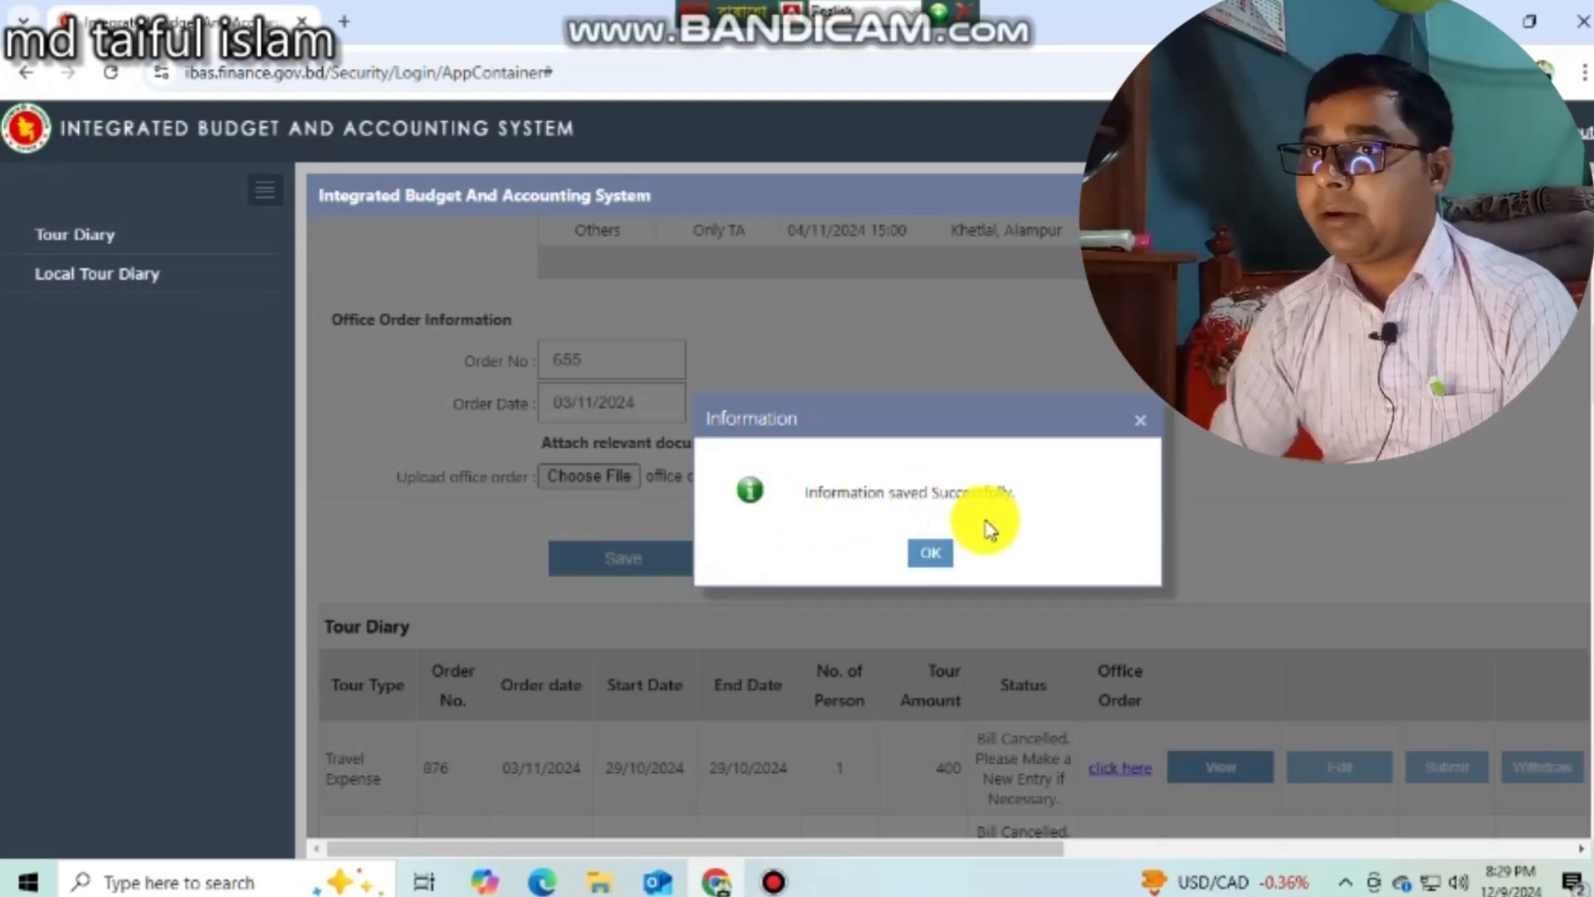
{"action": "left_click", "coordinate": [937, 565]}
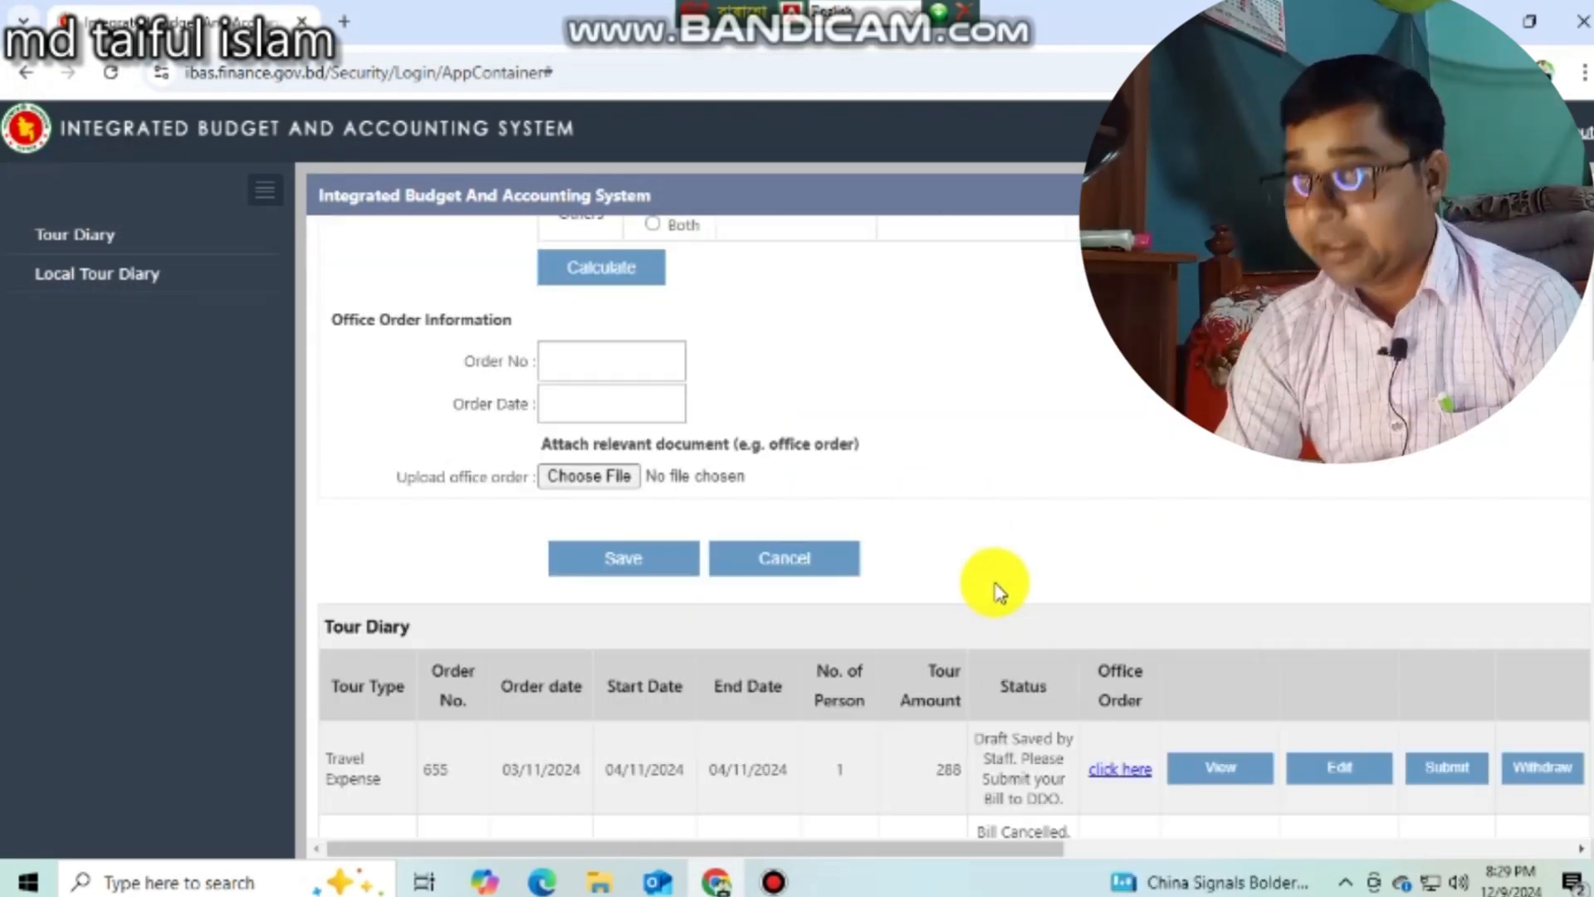
{"action": "scroll", "coordinate": [1104, 694], "scroll_direction": "down", "scroll_amount": 4}
{"action": "left_click_drag", "start_coordinate": [927, 864], "coordinate": [982, 845]}
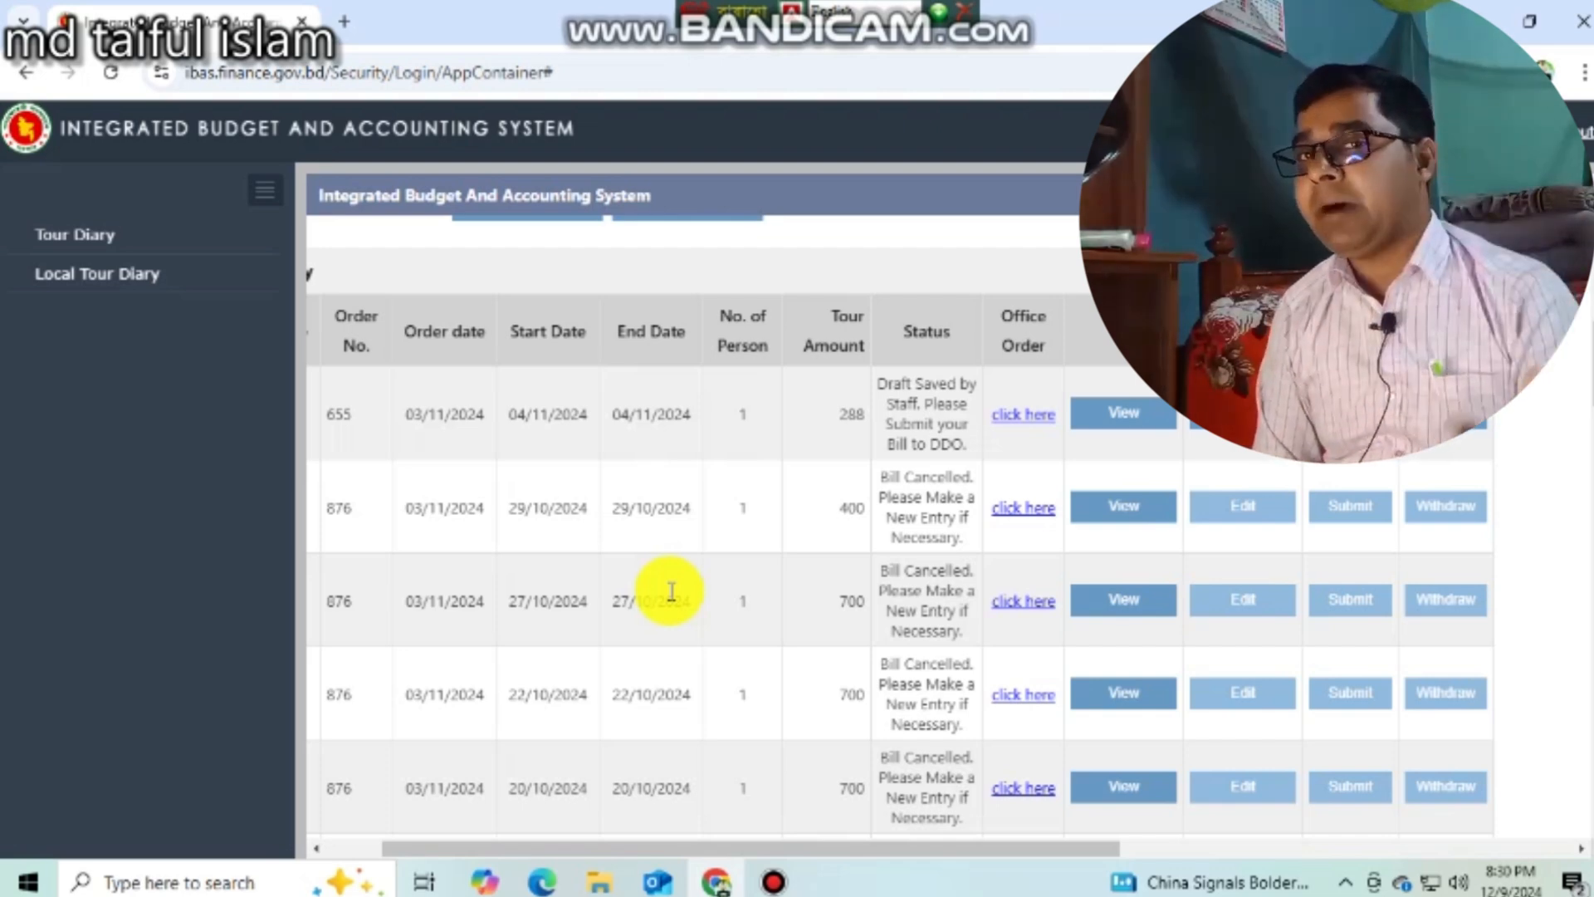
{"action": "left_click", "coordinate": [773, 880]}
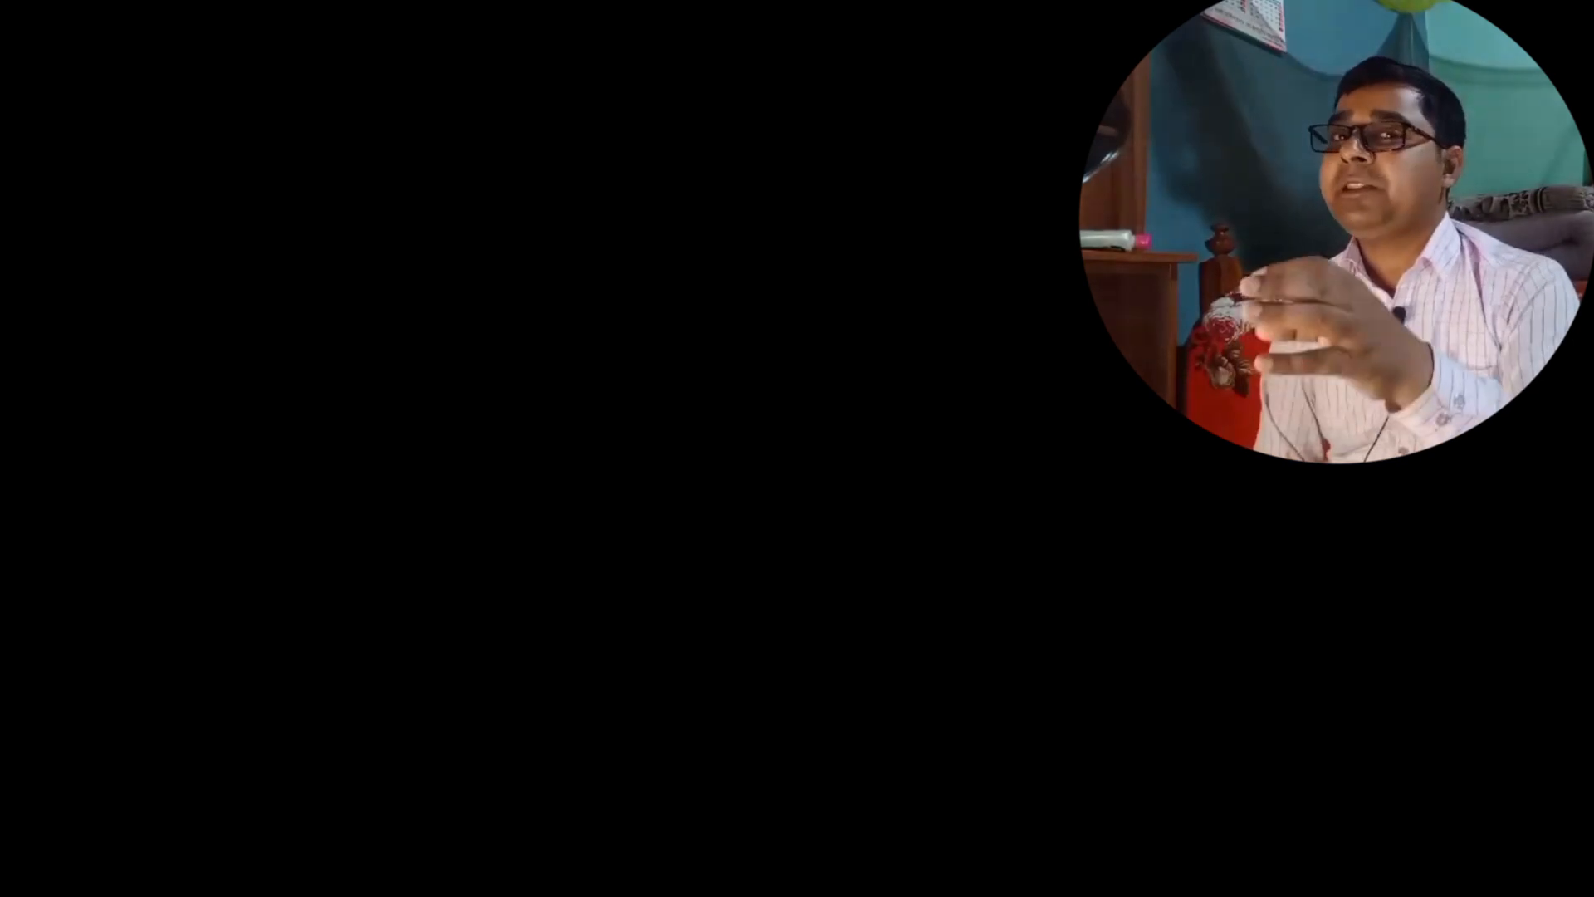